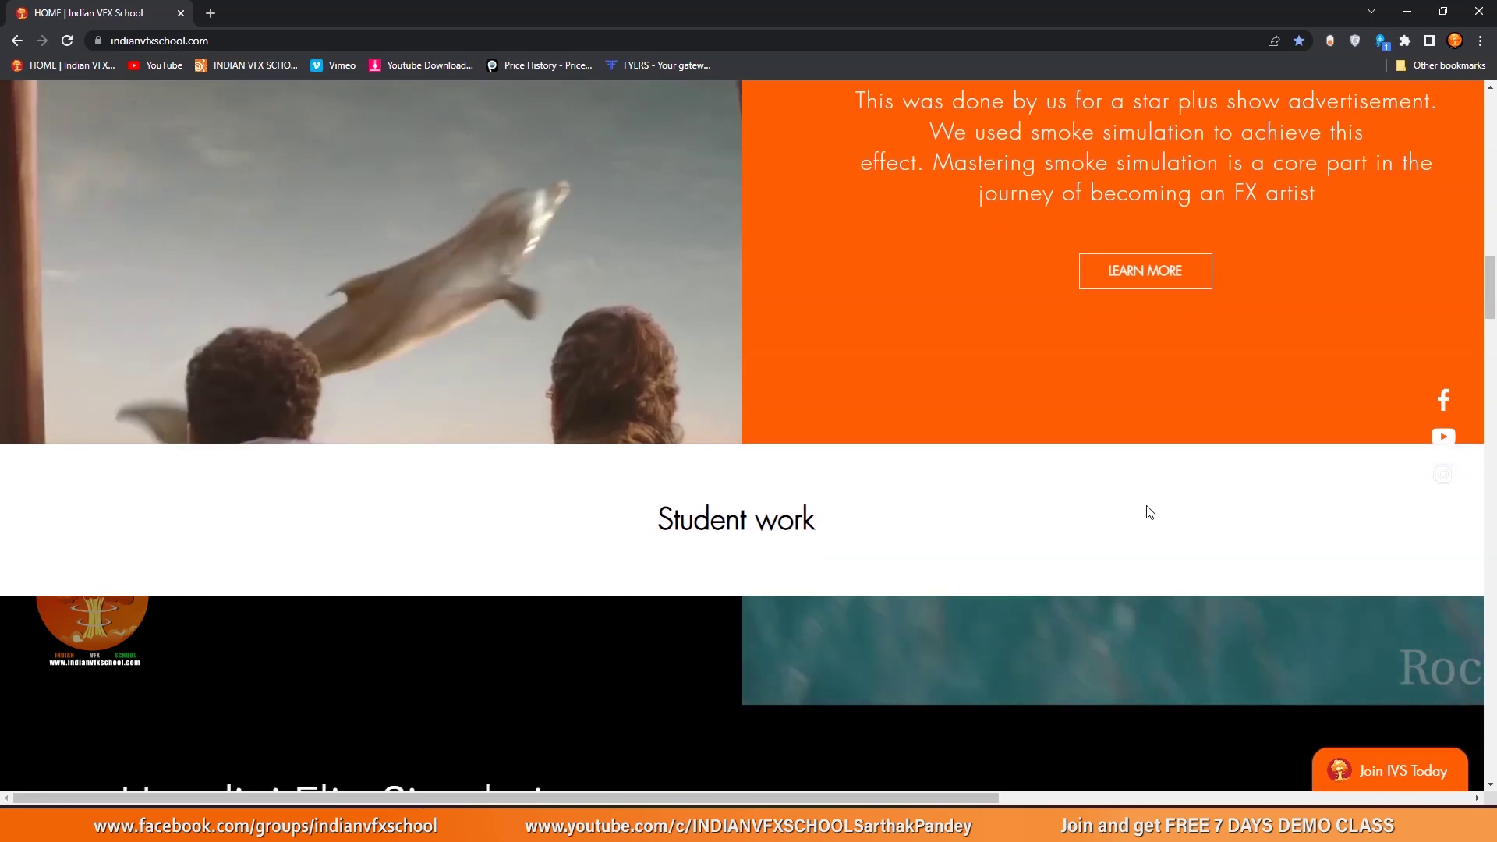
- Look through the student work and simulation showcases on the school's home page and return to its header
{"action": "scroll", "coordinate": [1149, 512], "scroll_direction": "down", "scroll_amount": 6}
{"action": "scroll", "coordinate": [1148, 508], "scroll_direction": "down", "scroll_amount": 10}
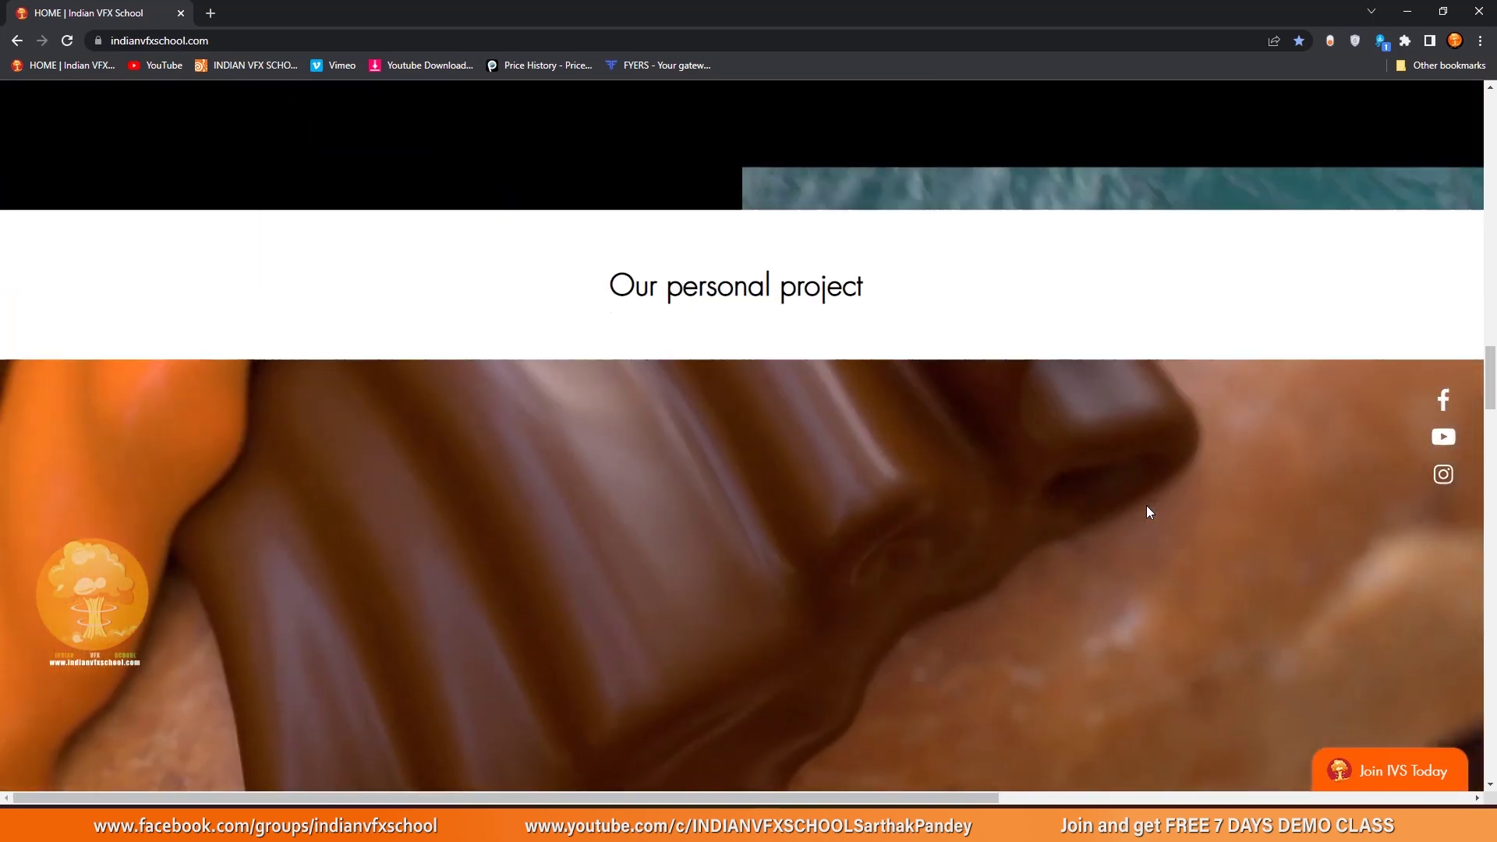
{"action": "scroll", "coordinate": [1147, 507], "scroll_direction": "down", "scroll_amount": 3}
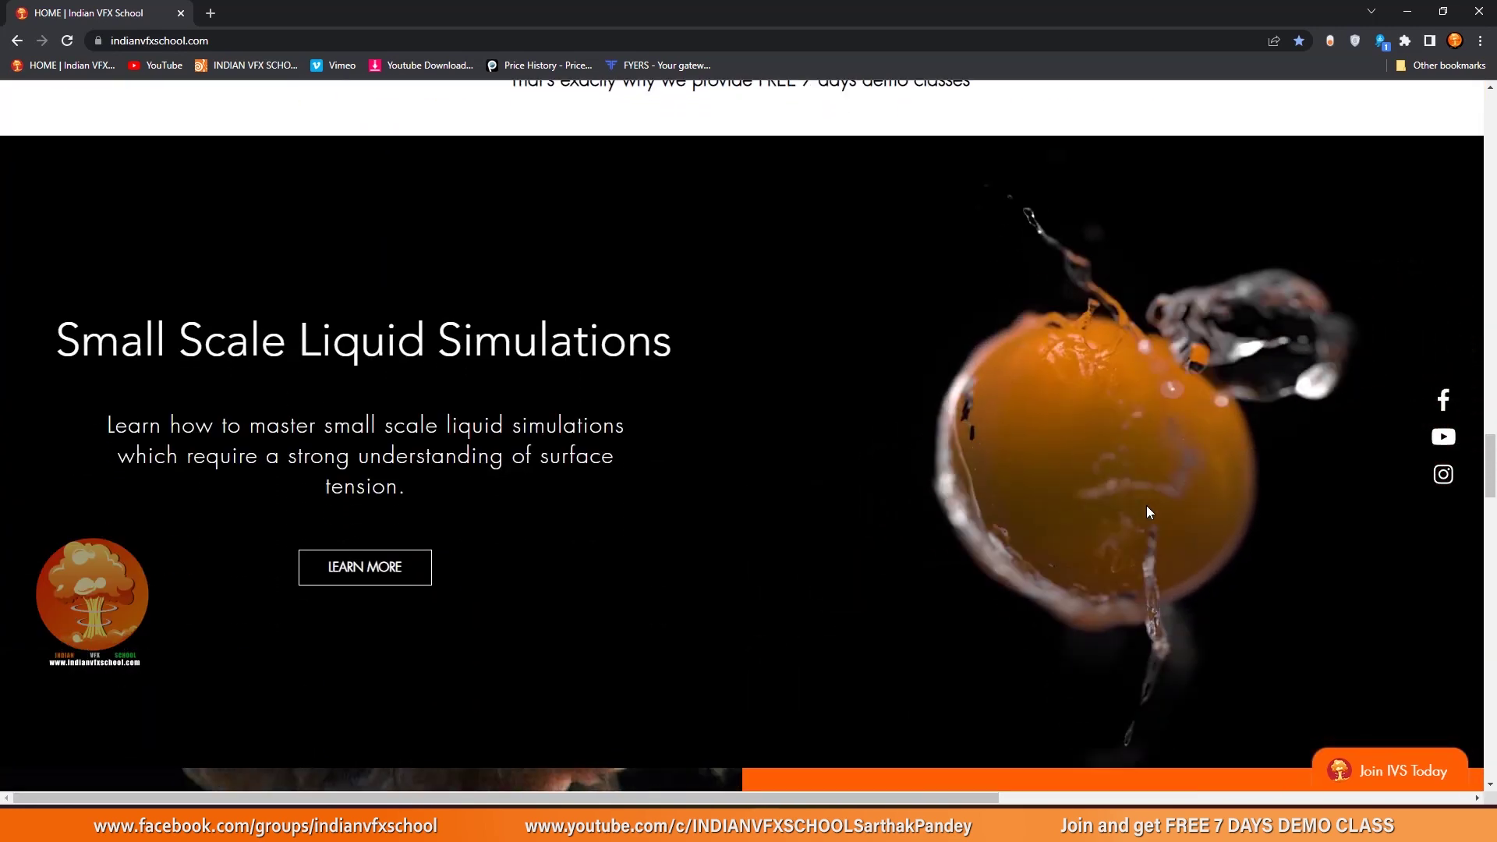
{"action": "left_click_drag", "start_coordinate": [1493, 442], "coordinate": [1493, 86]}
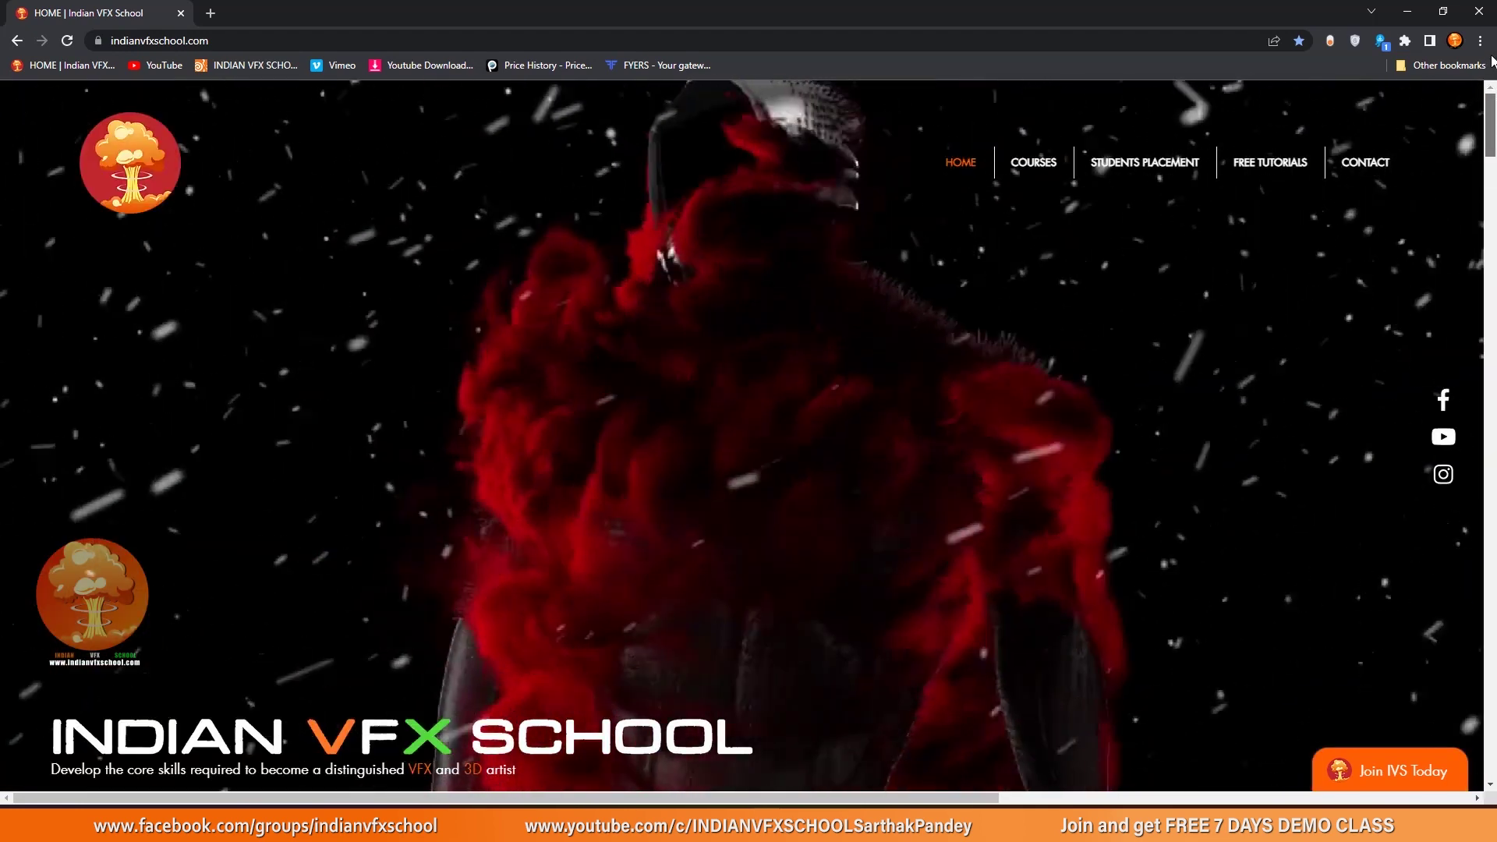
- Open the students placement page and read through the placed students' entries
{"action": "left_click", "coordinate": [1033, 162]}
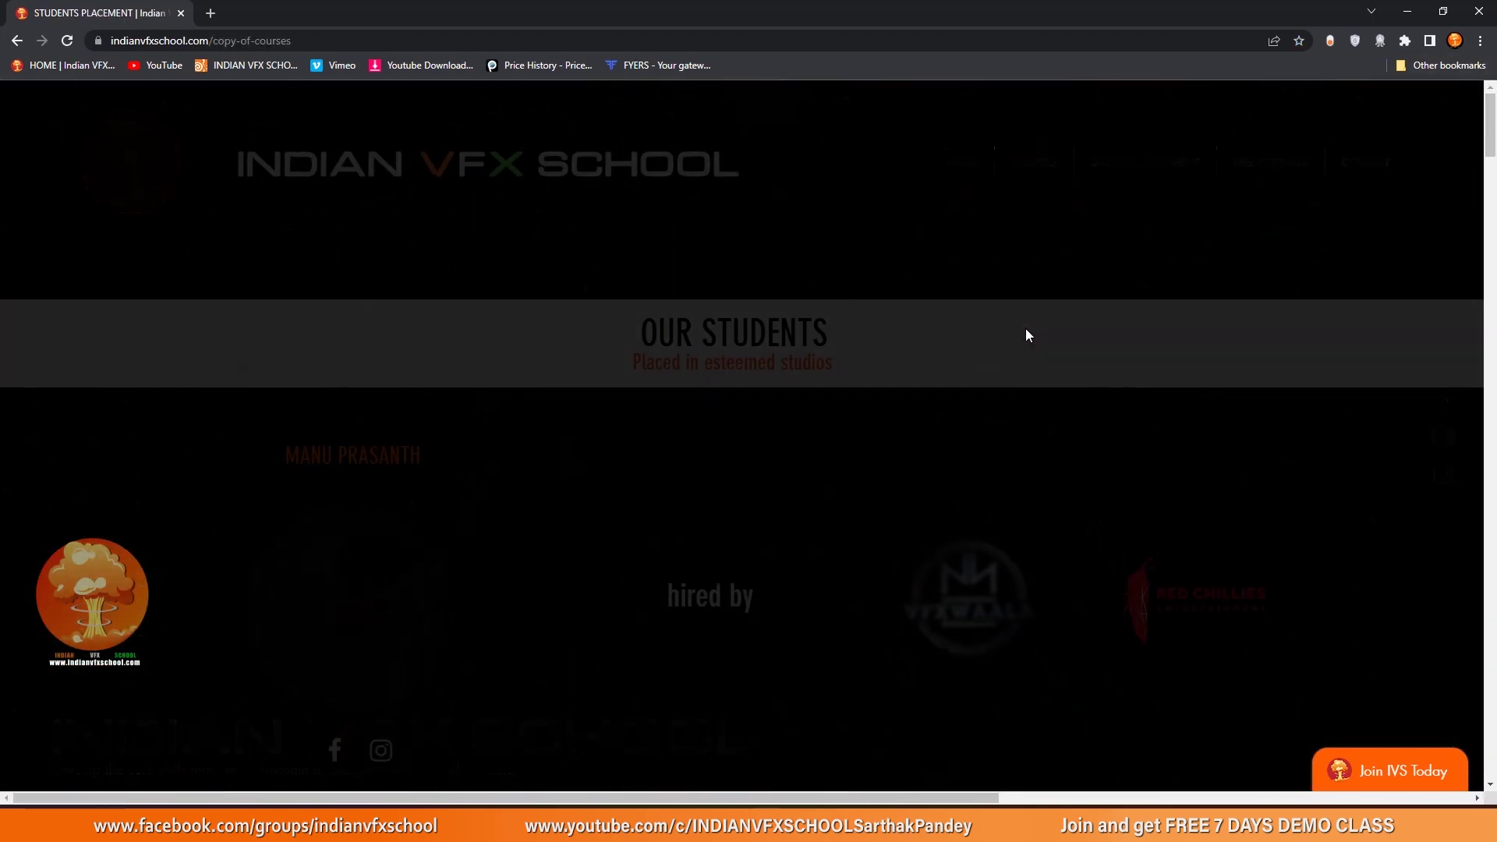
{"action": "scroll", "coordinate": [928, 507], "scroll_direction": "down", "scroll_amount": 5}
{"action": "scroll", "coordinate": [927, 508], "scroll_direction": "down", "scroll_amount": 10}
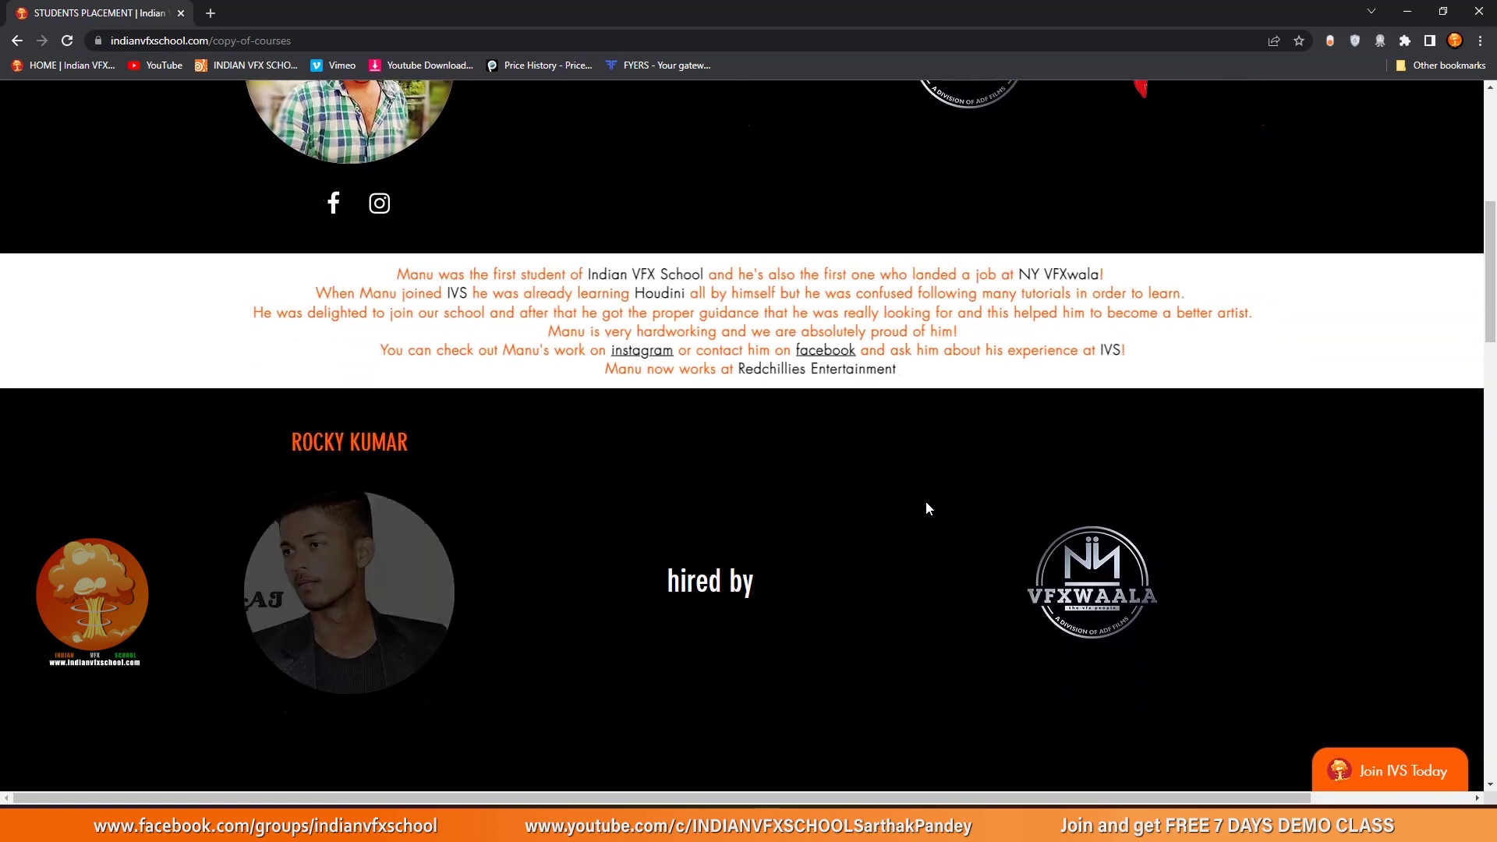
{"action": "scroll", "coordinate": [926, 508], "scroll_direction": "down", "scroll_amount": 7}
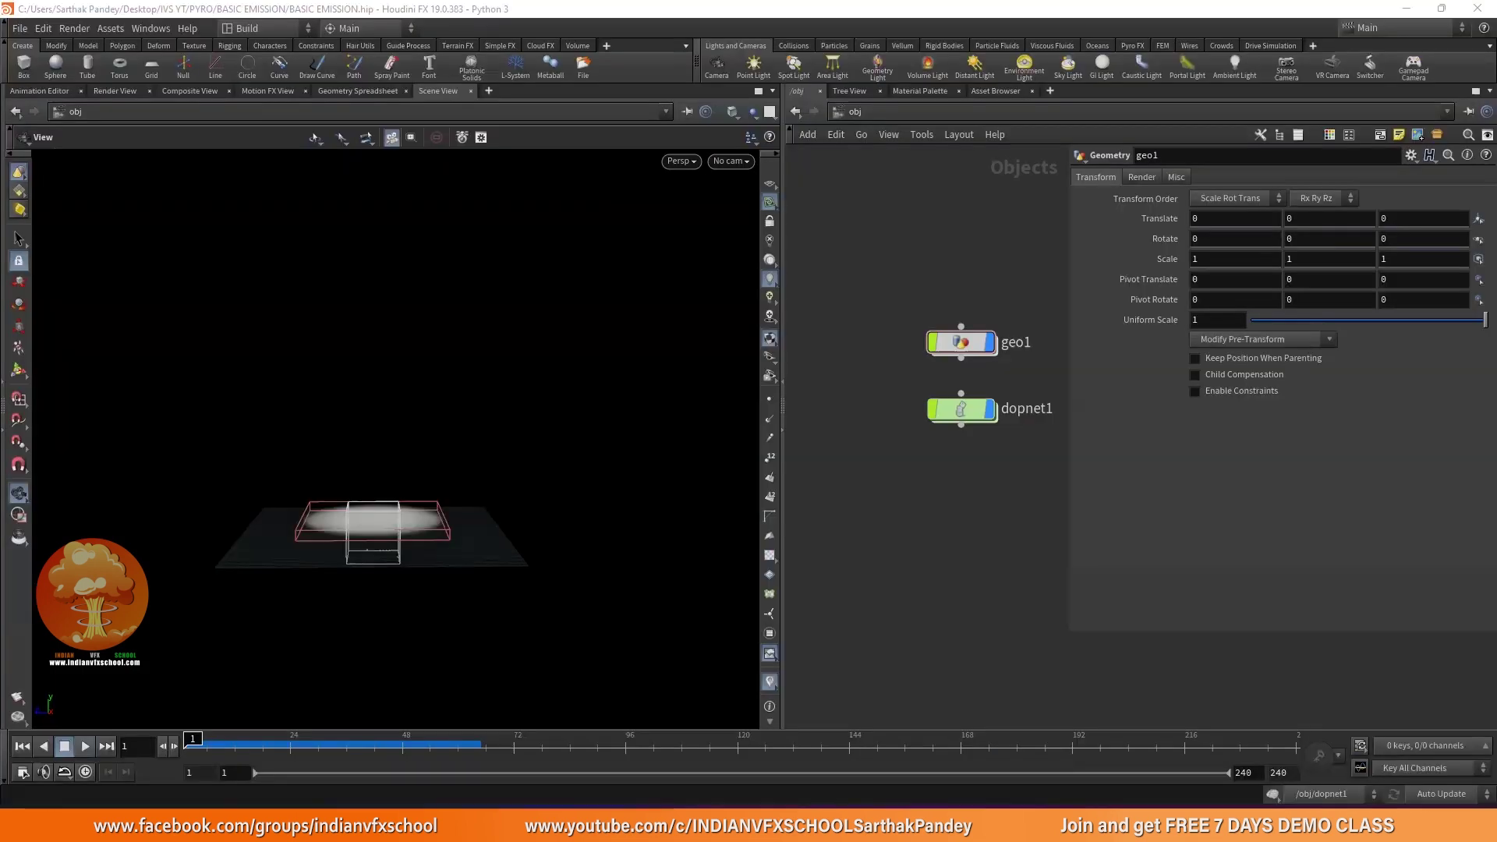
- Sketch a billowing mushroom cloud on the drawing board, with a second smoke plume outline beside it flanked by upward arrows
{"action": "mouse_move", "coordinate": [616, 377]}
{"action": "left_mouse_down"}
{"action": "mouse_move", "coordinate": [676, 355]}
{"action": "mouse_move", "coordinate": [686, 323]}
{"action": "mouse_move", "coordinate": [663, 275]}
{"action": "mouse_move", "coordinate": [732, 188]}
{"action": "mouse_move", "coordinate": [796, 222]}
{"action": "mouse_move", "coordinate": [789, 322]}
{"action": "mouse_move", "coordinate": [885, 380]}
{"action": "mouse_move", "coordinate": [637, 390]}
{"action": "mouse_move", "coordinate": [698, 360]}
{"action": "mouse_move", "coordinate": [663, 242]}
{"action": "mouse_move", "coordinate": [764, 222]}
{"action": "mouse_move", "coordinate": [772, 326]}
{"action": "mouse_move", "coordinate": [823, 382]}
{"action": "mouse_move", "coordinate": [892, 392]}
{"action": "left_mouse_up"}
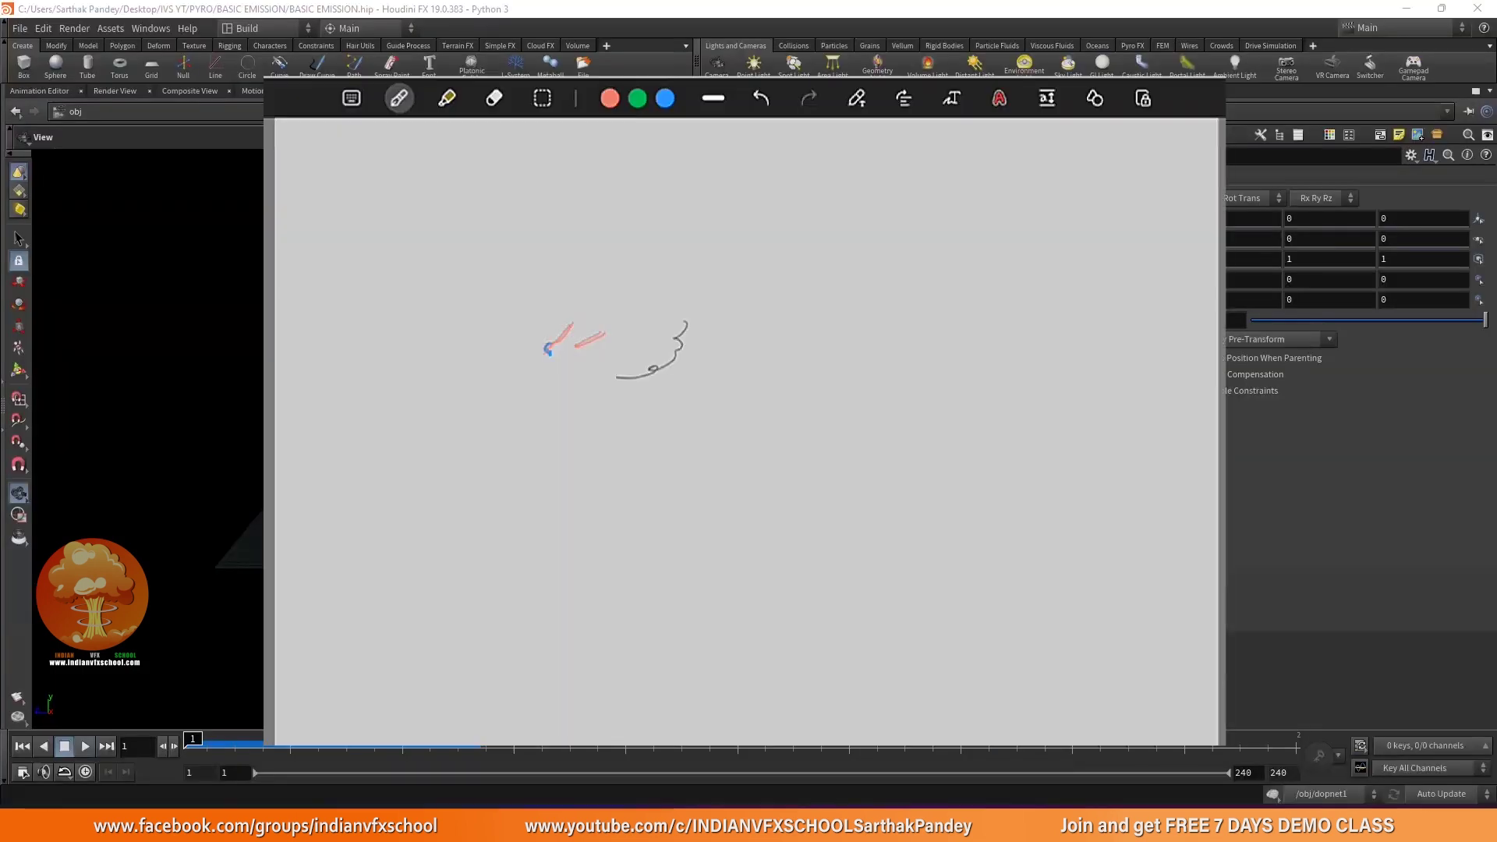
{"action": "mouse_move", "coordinate": [657, 388]}
{"action": "left_mouse_down"}
{"action": "mouse_move", "coordinate": [717, 329]}
{"action": "mouse_move", "coordinate": [711, 262]}
{"action": "mouse_move", "coordinate": [749, 246]}
{"action": "mouse_move", "coordinate": [740, 359]}
{"action": "mouse_move", "coordinate": [795, 374]}
{"action": "mouse_move", "coordinate": [551, 384]}
{"action": "mouse_move", "coordinate": [550, 402]}
{"action": "mouse_move", "coordinate": [529, 403]}
{"action": "mouse_move", "coordinate": [718, 365]}
{"action": "left_mouse_up"}
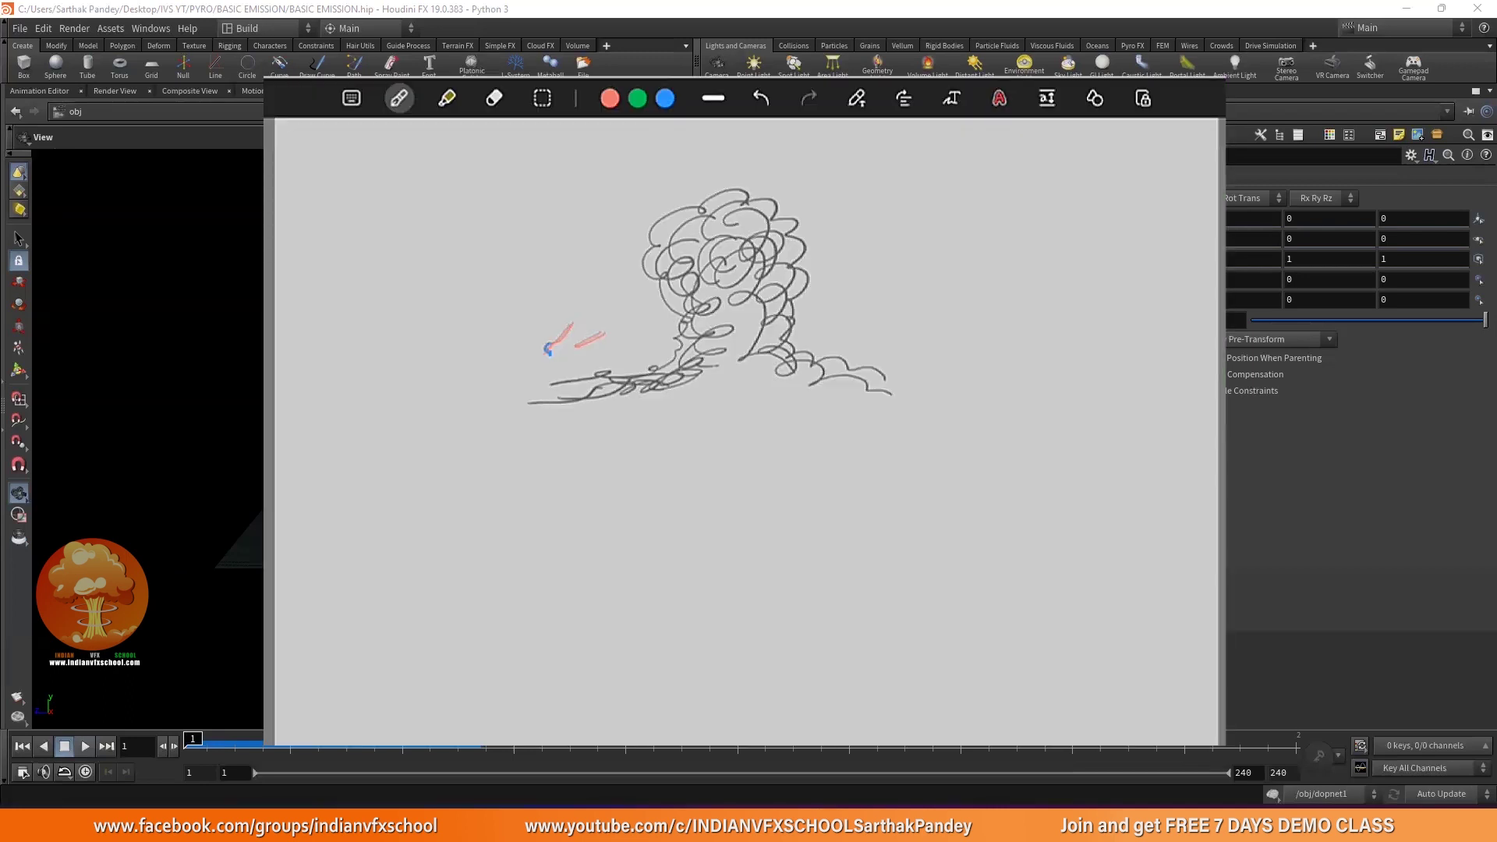
{"action": "mouse_move", "coordinate": [998, 396]}
{"action": "left_mouse_down"}
{"action": "mouse_move", "coordinate": [966, 275]}
{"action": "mouse_move", "coordinate": [1014, 210]}
{"action": "mouse_move", "coordinate": [1082, 253]}
{"action": "mouse_move", "coordinate": [1080, 326]}
{"action": "mouse_move", "coordinate": [1134, 329]}
{"action": "mouse_move", "coordinate": [1119, 424]}
{"action": "left_mouse_up"}
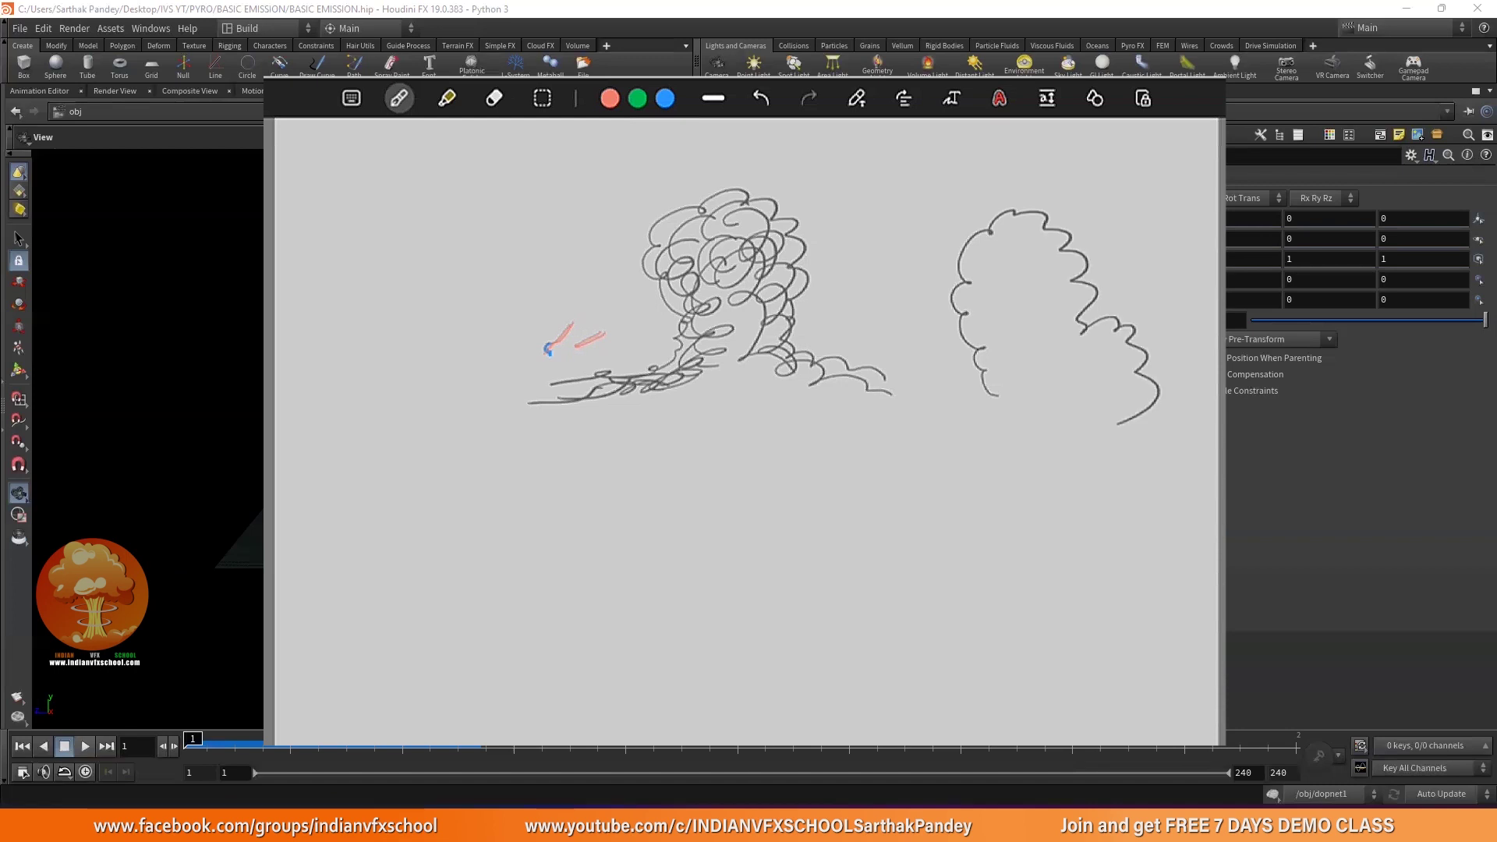
{"action": "mouse_move", "coordinate": [989, 384]}
{"action": "left_mouse_down"}
{"action": "mouse_move", "coordinate": [928, 436]}
{"action": "mouse_move", "coordinate": [1008, 466]}
{"action": "left_mouse_up"}
{"action": "mouse_move", "coordinate": [913, 361]}
{"action": "left_mouse_down"}
{"action": "mouse_move", "coordinate": [911, 297]}
{"action": "mouse_move", "coordinate": [924, 313]}
{"action": "left_mouse_up"}
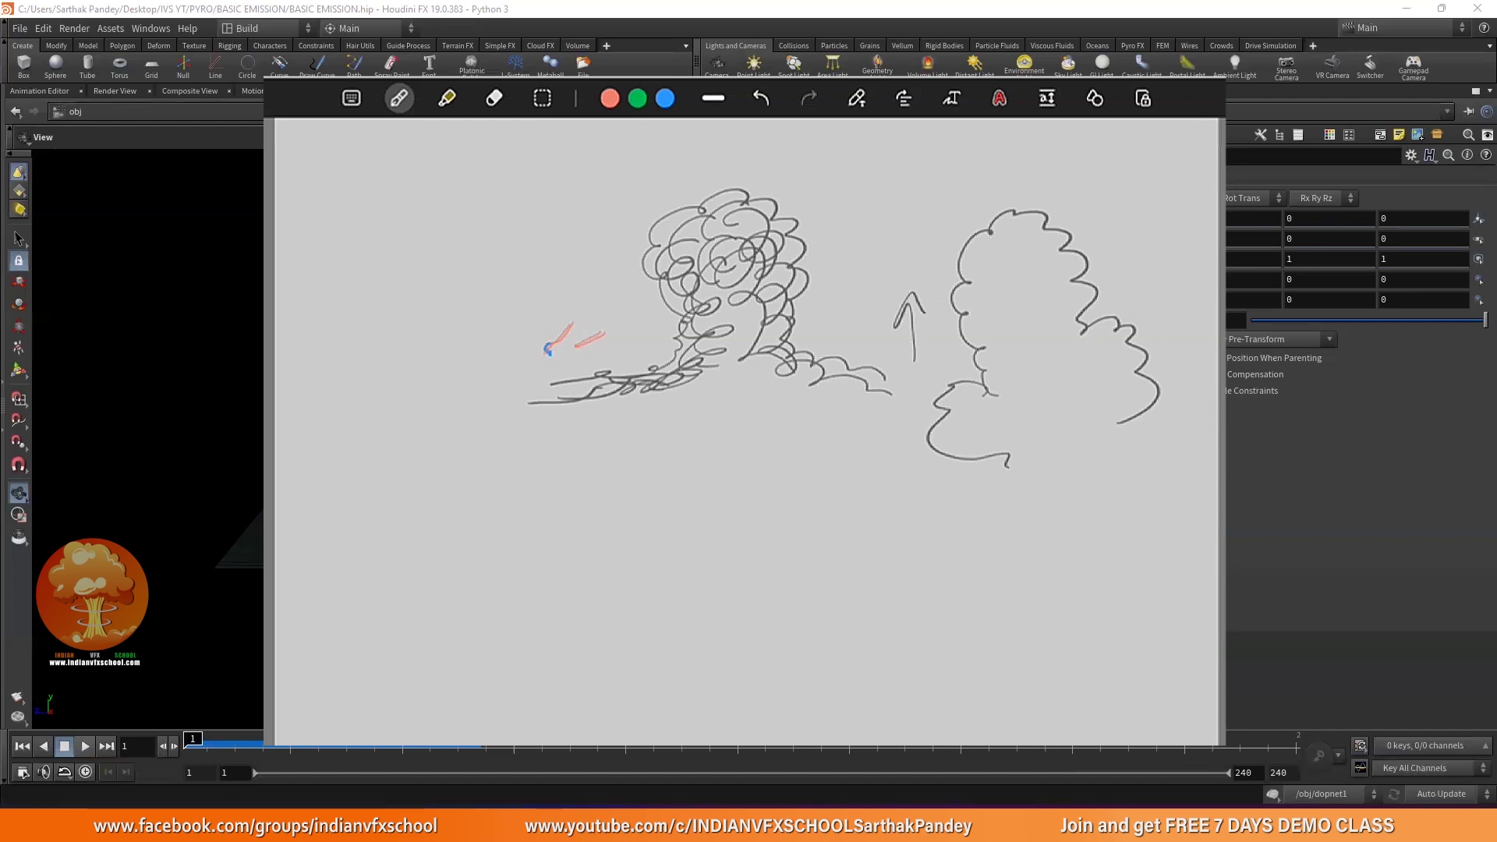
{"action": "mouse_move", "coordinate": [1162, 347]}
{"action": "left_mouse_down"}
{"action": "mouse_move", "coordinate": [1157, 278]}
{"action": "mouse_move", "coordinate": [1167, 291]}
{"action": "left_mouse_up"}
- Sketch a flat closed cloud outline below the mushroom cloud and add further strokes beside it
{"action": "mouse_move", "coordinate": [633, 467]}
{"action": "left_mouse_down"}
{"action": "mouse_move", "coordinate": [567, 491]}
{"action": "mouse_move", "coordinate": [674, 547]}
{"action": "mouse_move", "coordinate": [741, 507]}
{"action": "mouse_move", "coordinate": [617, 464]}
{"action": "left_mouse_up"}
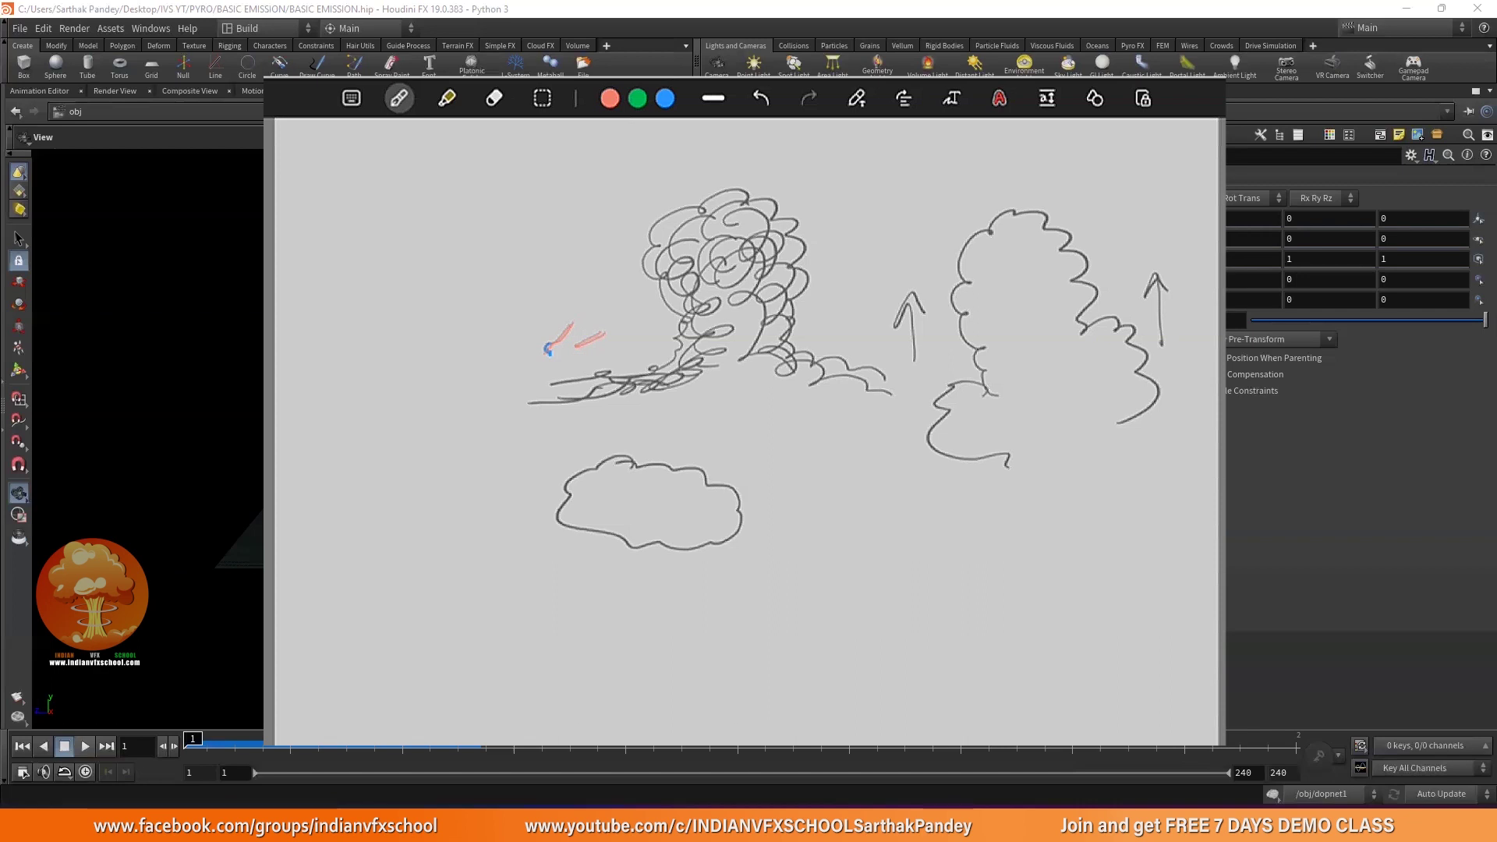
{"action": "mouse_move", "coordinate": [843, 512]}
{"action": "left_mouse_down"}
{"action": "mouse_move", "coordinate": [896, 546]}
{"action": "mouse_move", "coordinate": [915, 602]}
{"action": "left_mouse_up"}
{"action": "left_click_drag", "start_coordinate": [915, 603], "coordinate": [915, 610]}
{"action": "mouse_move", "coordinate": [921, 617]}
{"action": "left_mouse_down"}
{"action": "mouse_move", "coordinate": [969, 614]}
{"action": "mouse_move", "coordinate": [975, 581]}
{"action": "left_mouse_up"}
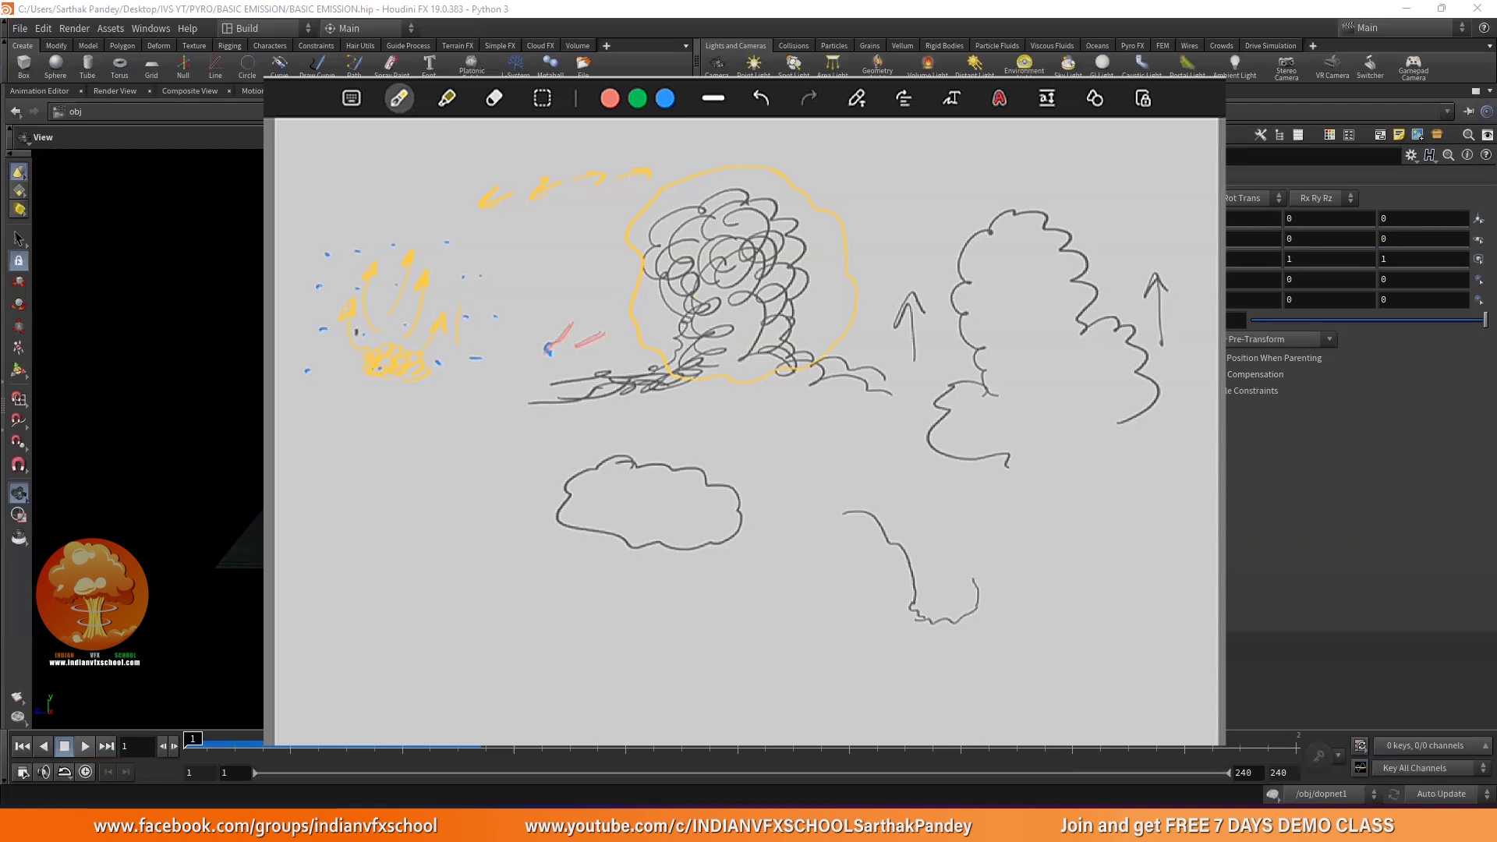
- Switch to Houdini and scrub the existing smoke simulation to frame 54 to examine the mushroom shape
{"action": "mouse_move", "coordinate": [357, 361]}
{"action": "left_mouse_down"}
{"action": "mouse_move", "coordinate": [342, 277]}
{"action": "mouse_move", "coordinate": [390, 207]}
{"action": "mouse_move", "coordinate": [484, 261]}
{"action": "mouse_move", "coordinate": [468, 355]}
{"action": "mouse_move", "coordinate": [433, 379]}
{"action": "mouse_move", "coordinate": [277, 395]}
{"action": "left_mouse_up"}
{"action": "left_click_drag", "start_coordinate": [425, 379], "coordinate": [531, 392]}
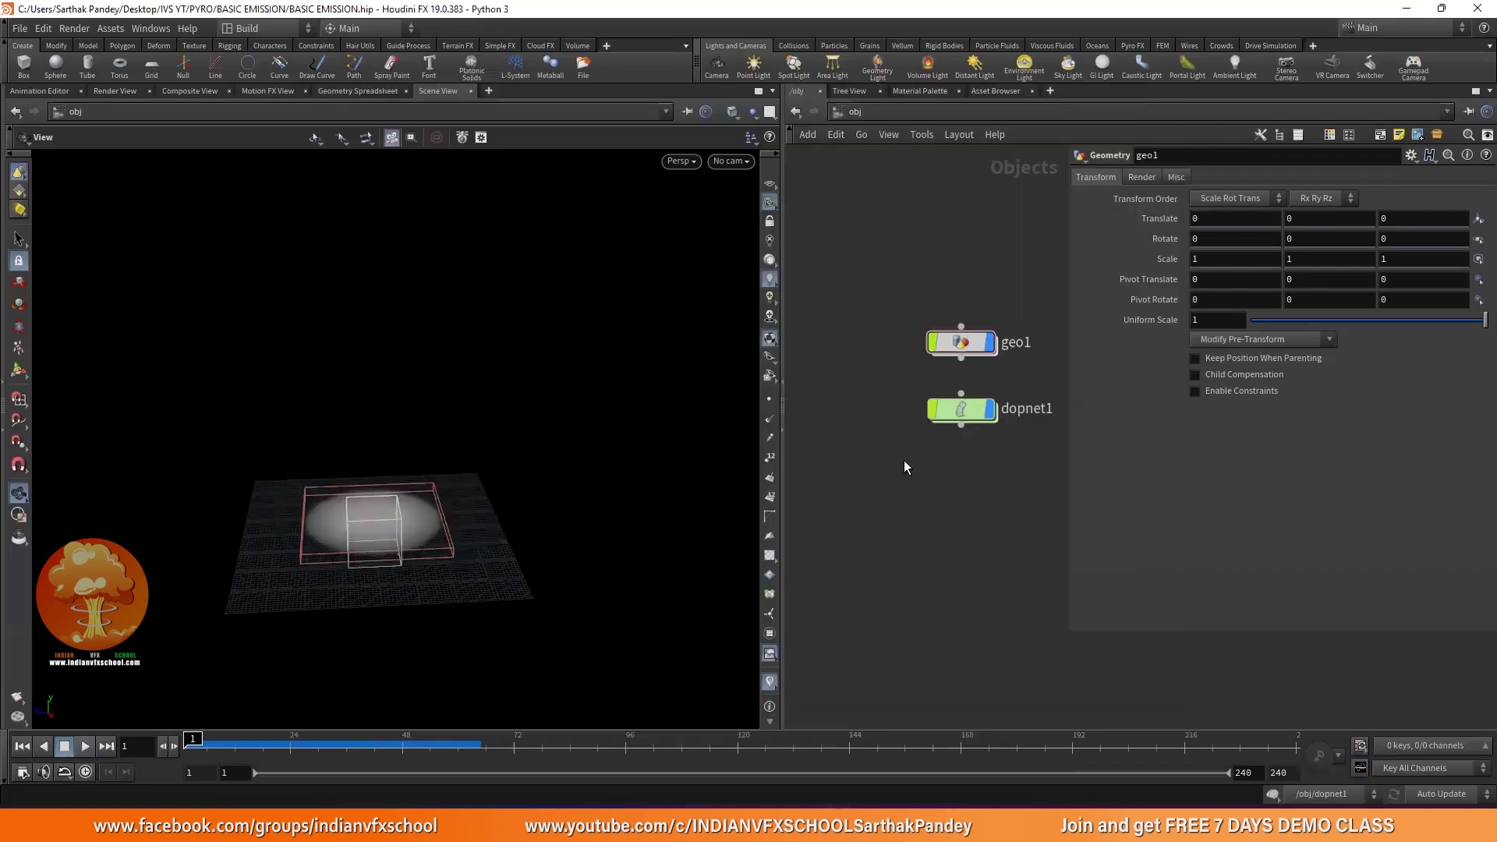
{"action": "scroll", "coordinate": [905, 461], "scroll_direction": "down", "scroll_amount": 2}
{"action": "middle_click_drag", "start_coordinate": [904, 461], "coordinate": [1099, 407]}
{"action": "middle_click_drag", "start_coordinate": [948, 359], "coordinate": [862, 387]}
{"action": "left_click_drag", "start_coordinate": [689, 524], "coordinate": [680, 471]}
{"action": "left_click_drag", "start_coordinate": [216, 743], "coordinate": [430, 742]}
{"action": "key", "text": "h"}
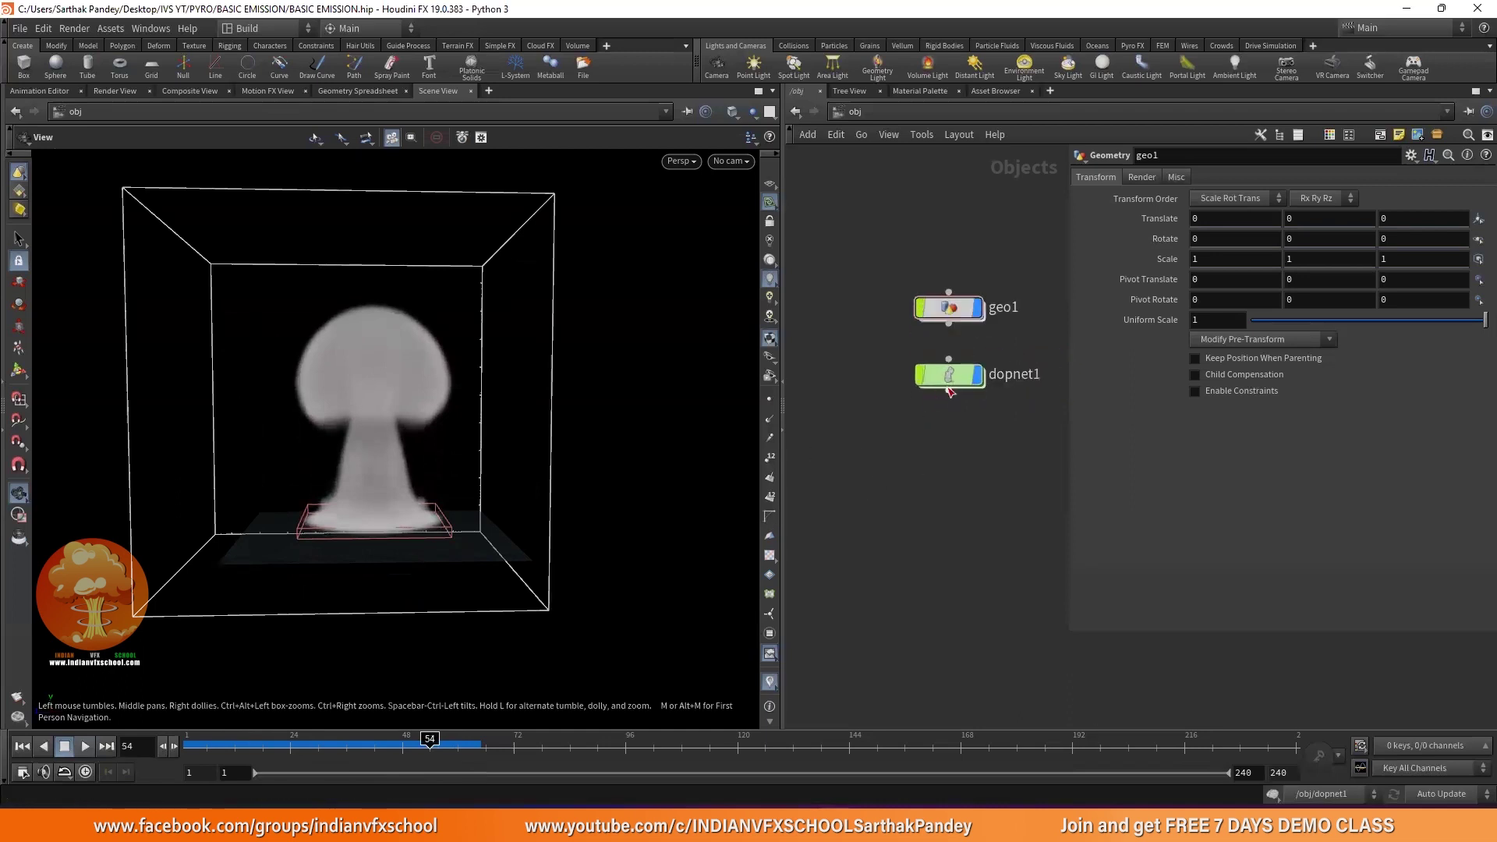
- Inside dopnet1, set the Activation of volumesource1's temperature operation to 0
{"action": "double_click", "coordinate": [952, 377]}
{"action": "scroll", "coordinate": [953, 377], "scroll_direction": "up", "scroll_amount": 1}
{"action": "middle_click_drag", "start_coordinate": [1012, 342], "coordinate": [952, 353]}
{"action": "scroll", "coordinate": [951, 353], "scroll_direction": "up", "scroll_amount": 2}
{"action": "left_click", "coordinate": [952, 354]}
{"action": "scroll", "coordinate": [1187, 359], "scroll_direction": "down", "scroll_amount": 3}
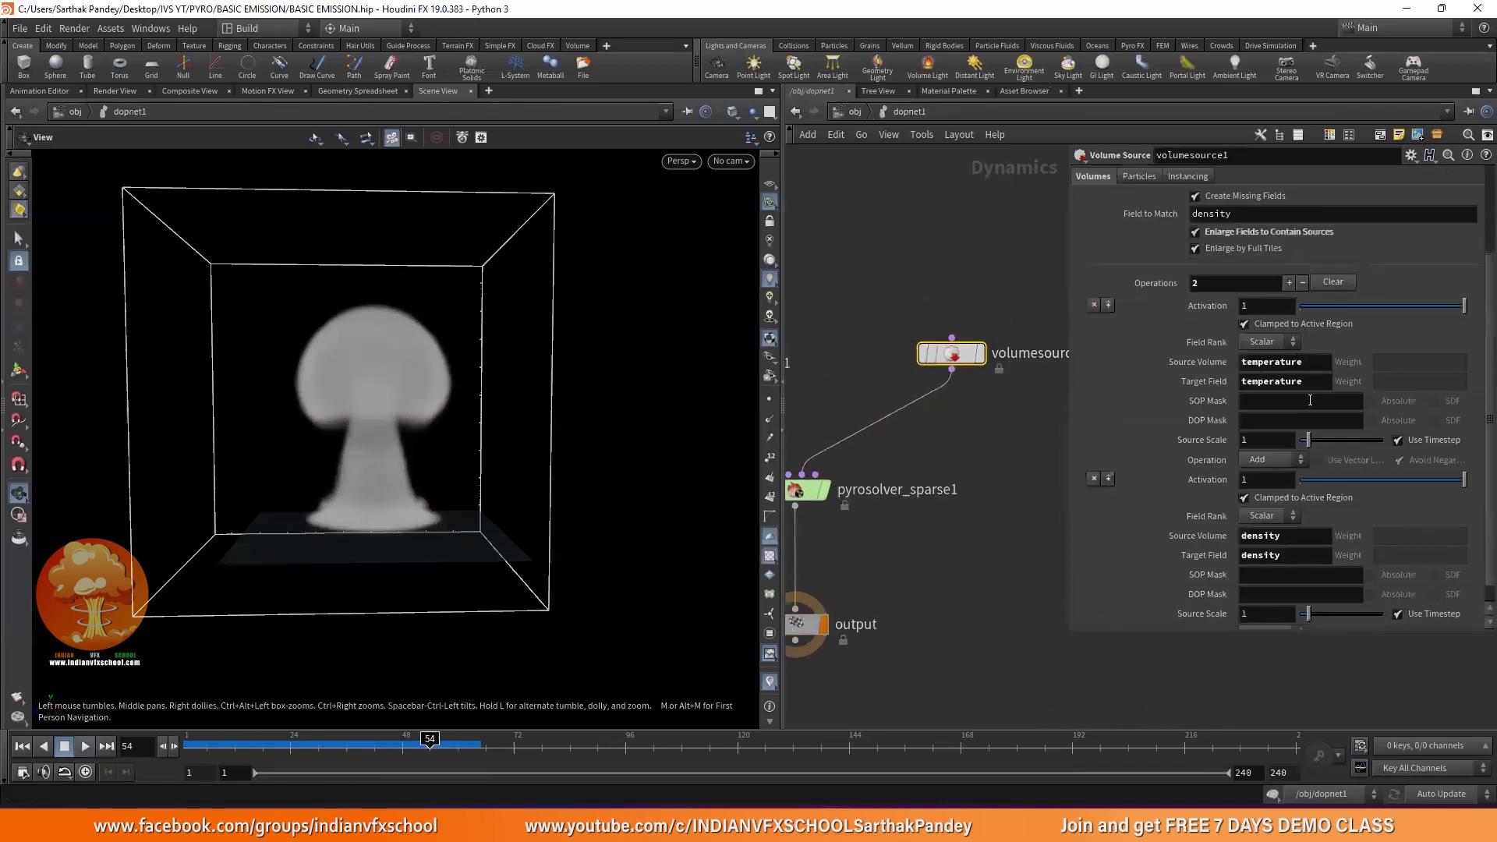
{"action": "left_click_drag", "start_coordinate": [1345, 307], "coordinate": [1220, 305]}
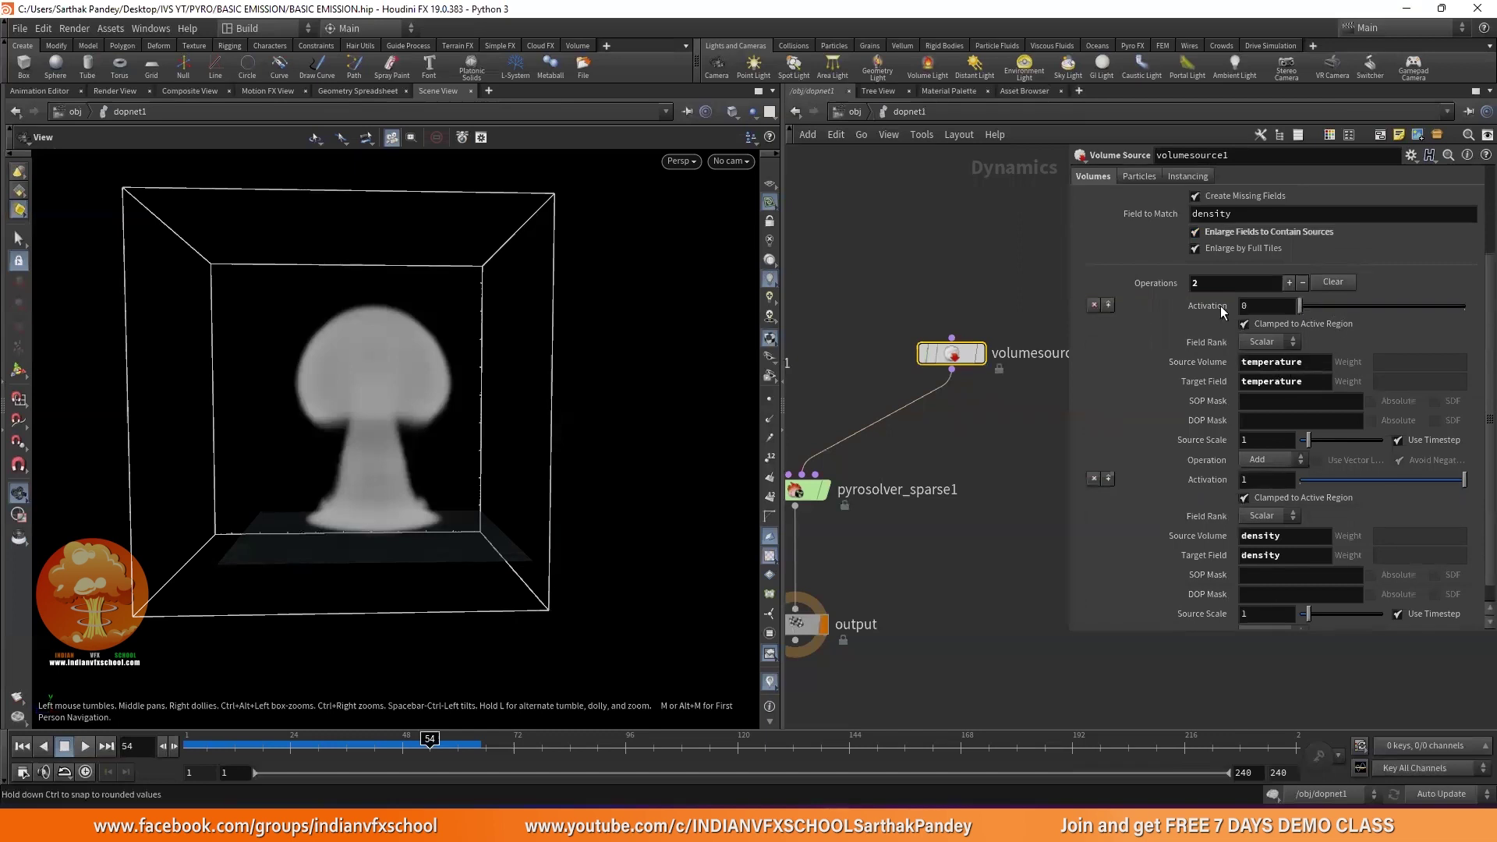
- Play the simulation from the first frame without the temperature source, then stop and rewind it to frame 1
{"action": "left_click", "coordinate": [21, 746]}
{"action": "left_click", "coordinate": [85, 747]}
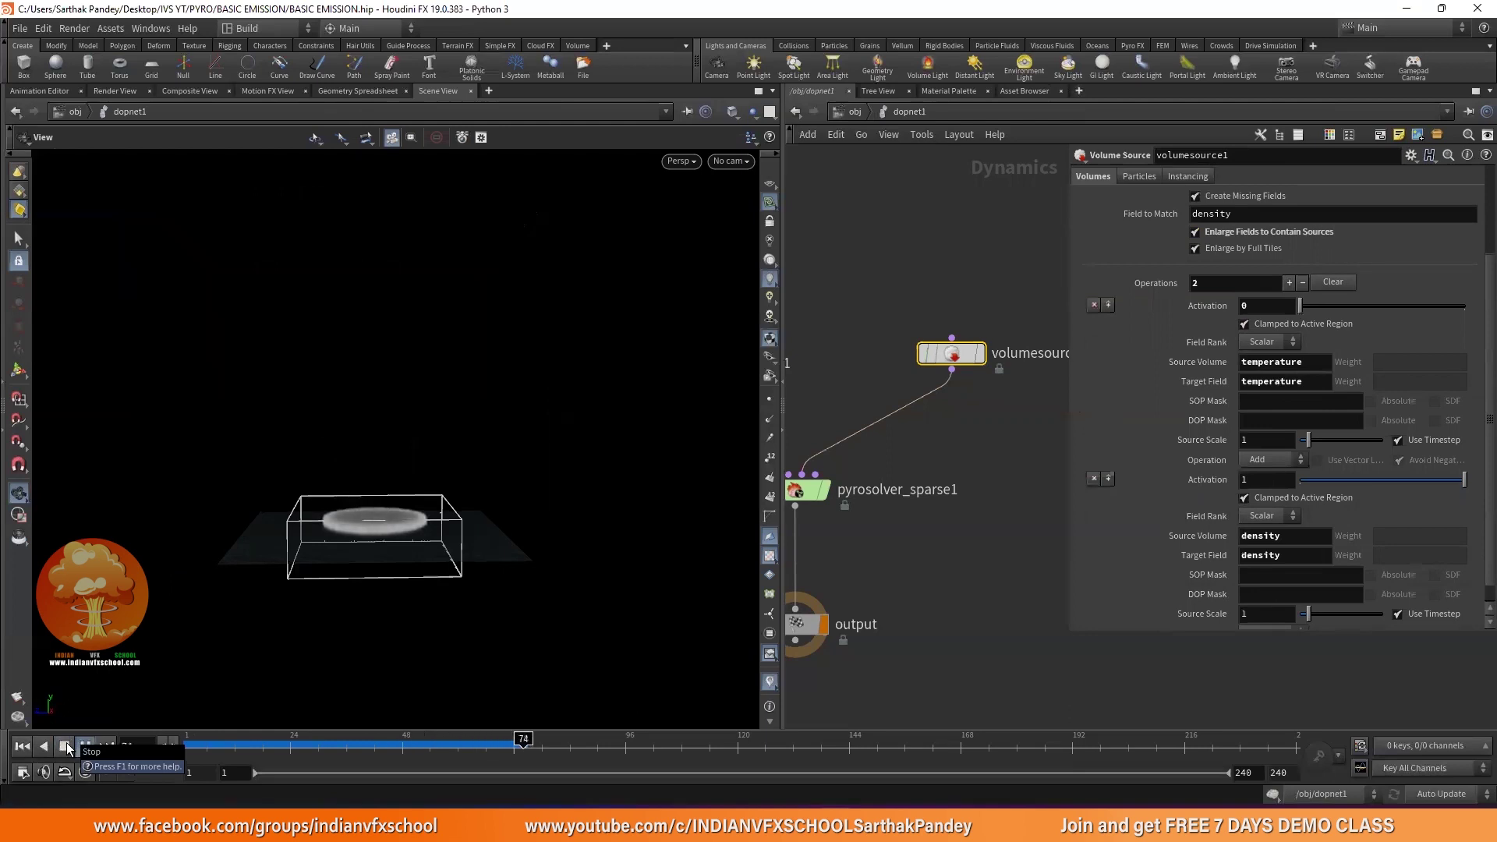
{"action": "left_click", "coordinate": [67, 745]}
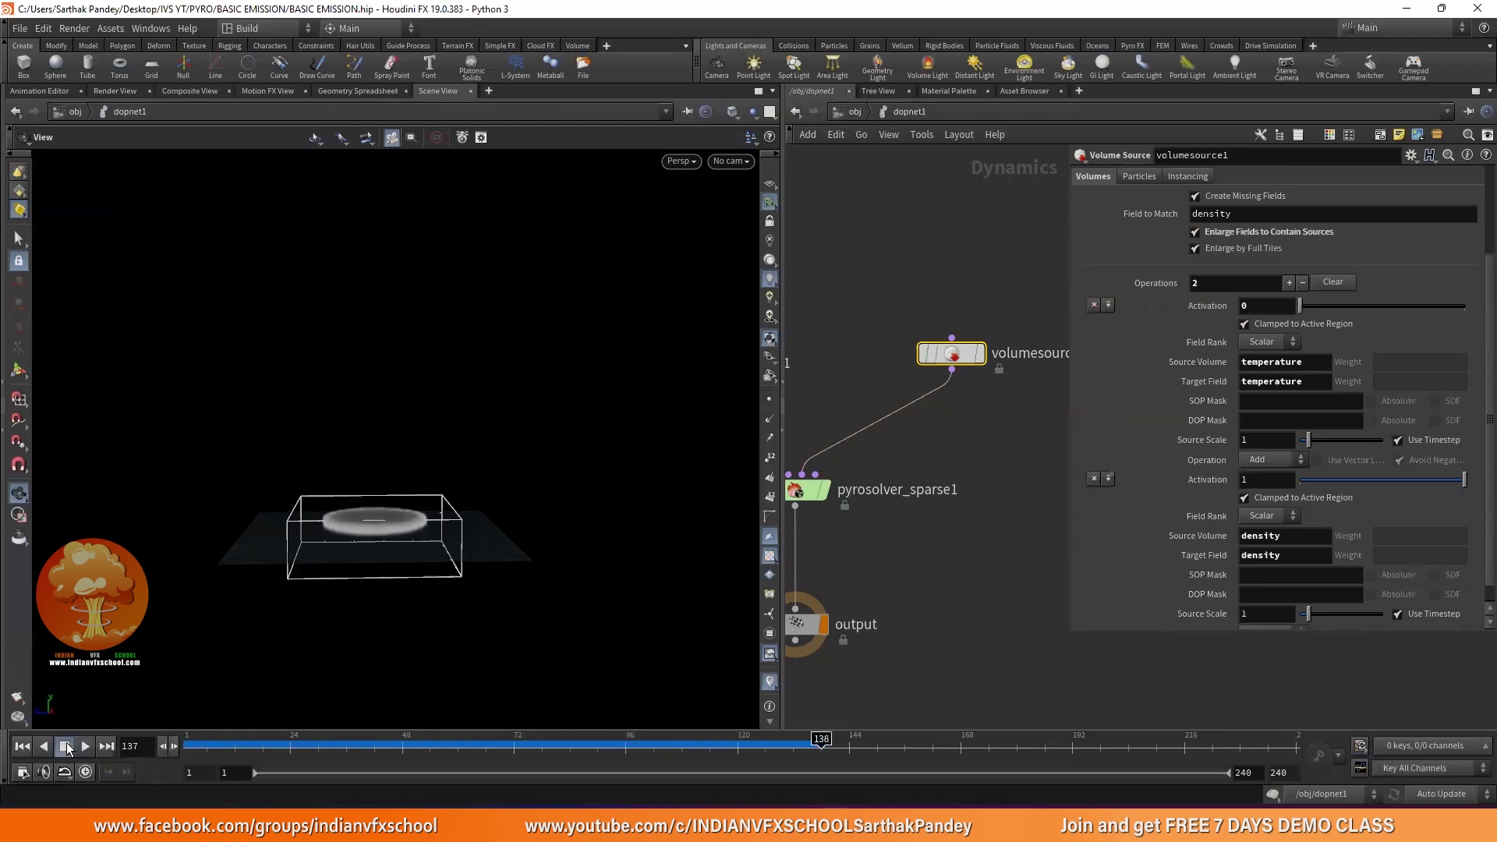
{"action": "left_click", "coordinate": [188, 747]}
- Set the temperature operation's Activation back to 1, replay the simulation and rewind it to frame 1
{"action": "left_click_drag", "start_coordinate": [1426, 306], "coordinate": [1480, 305]}
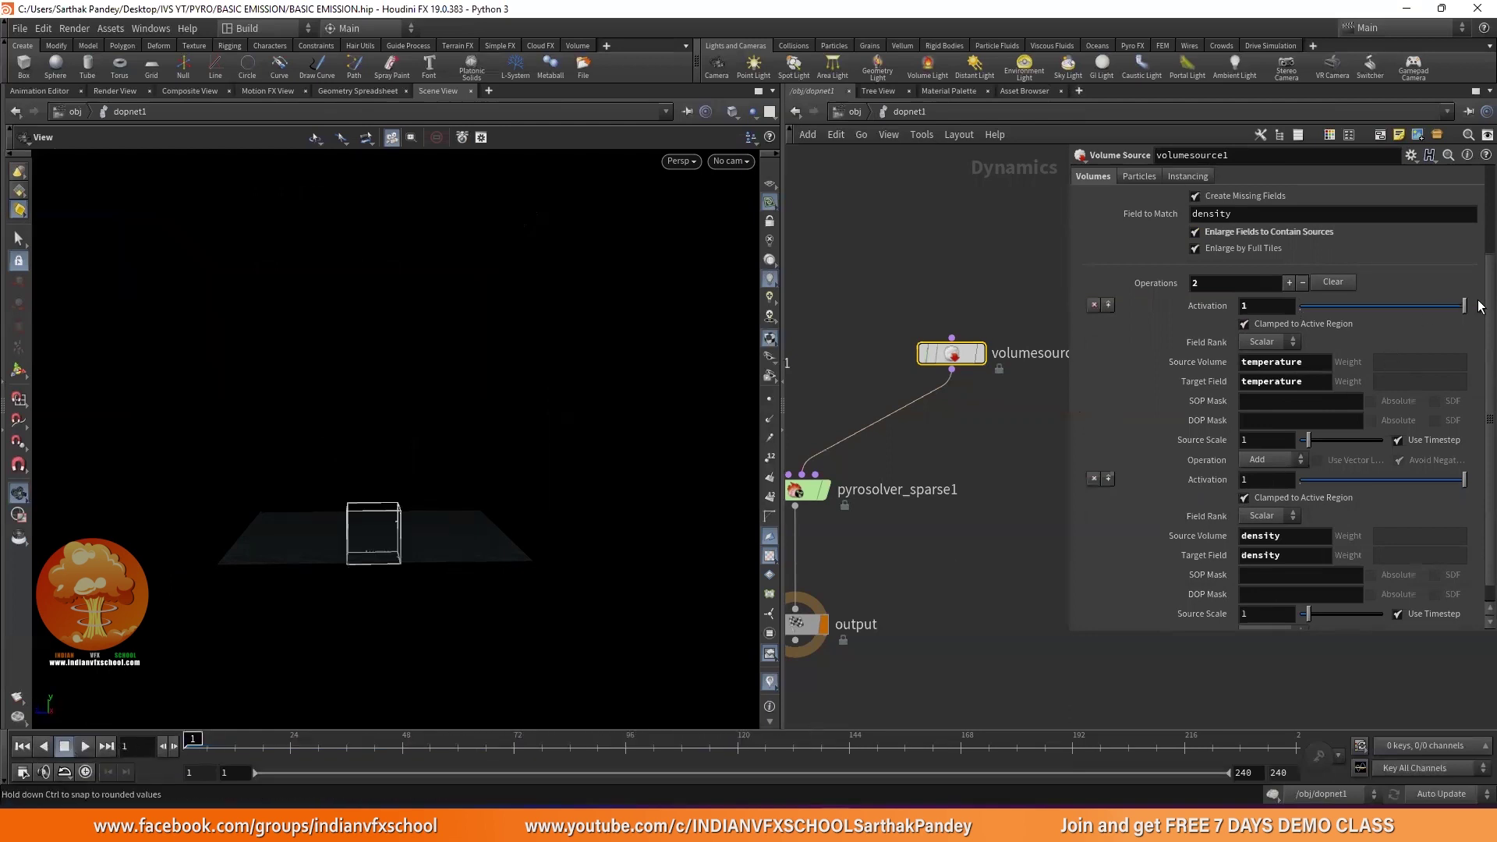
{"action": "left_click", "coordinate": [85, 747]}
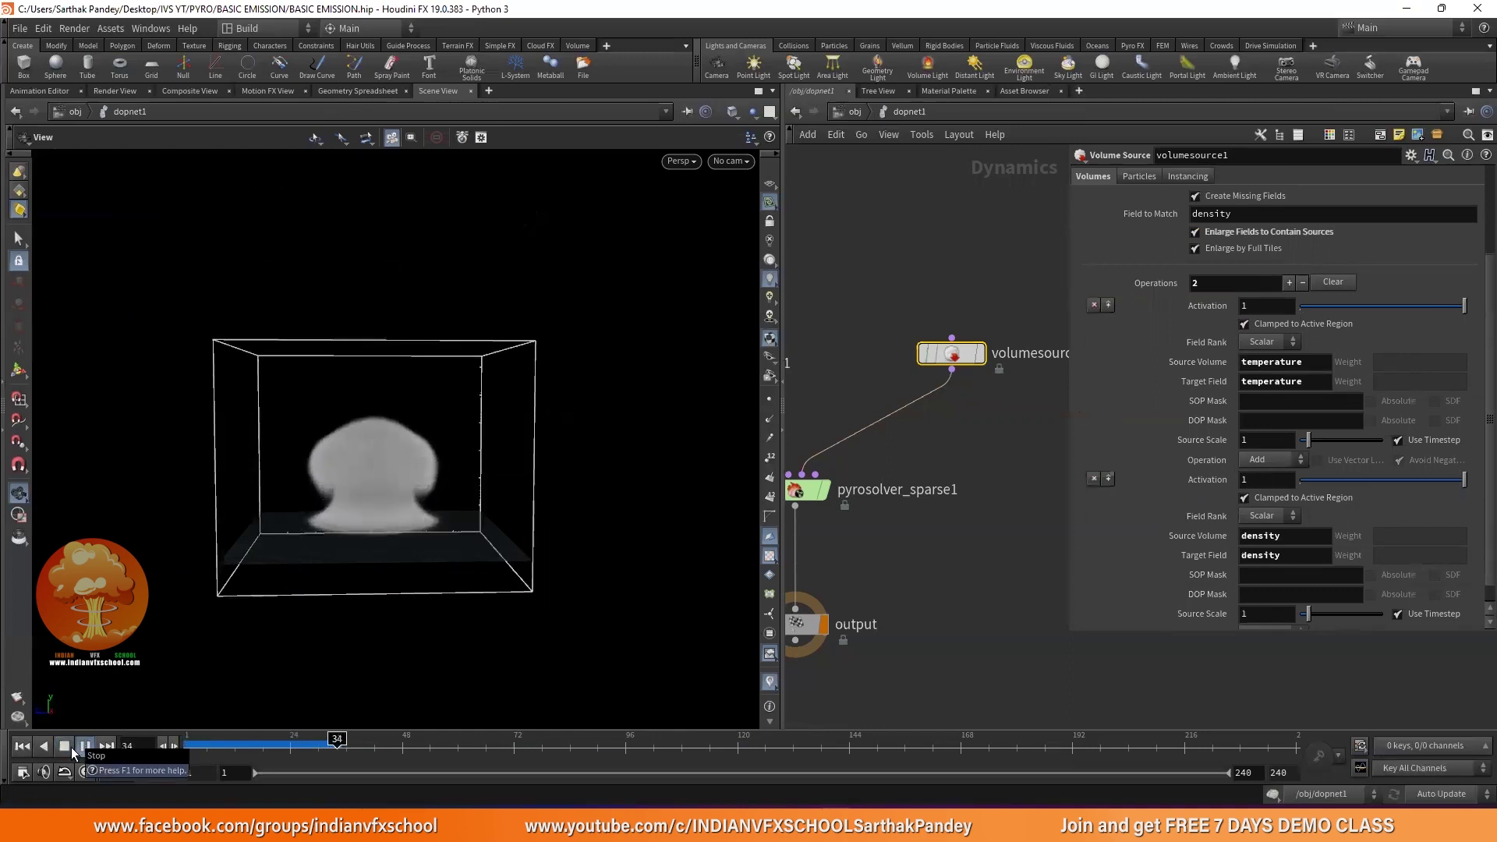
{"action": "left_click", "coordinate": [71, 747]}
{"action": "left_click", "coordinate": [181, 736]}
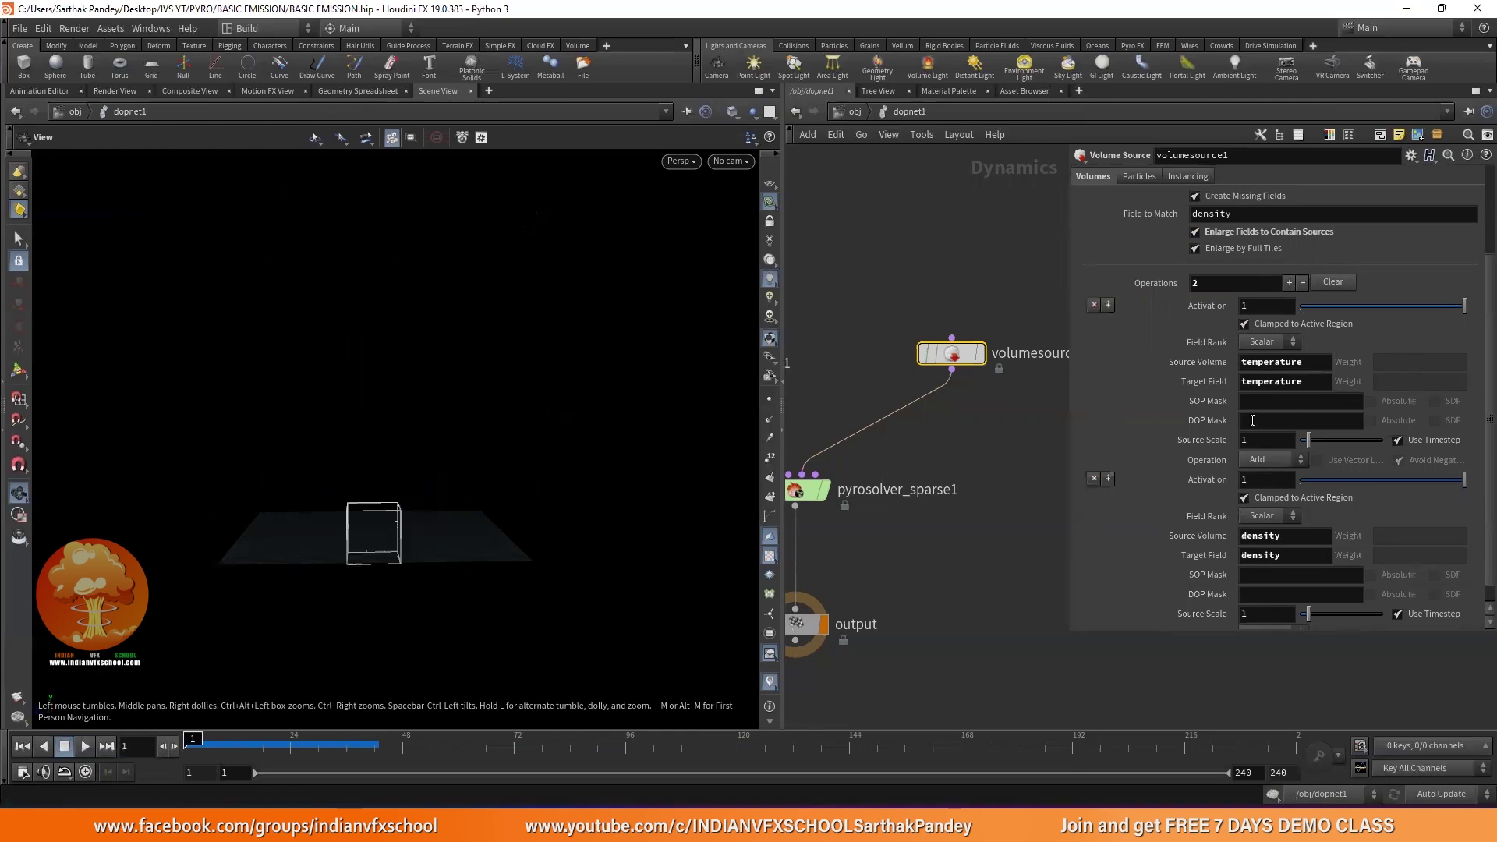
- Set the density operation's Activation to 0 and play the simulation to check the effect
{"action": "scroll", "coordinate": [1173, 390], "scroll_direction": "down", "scroll_amount": 1}
{"action": "left_click_drag", "start_coordinate": [1352, 456], "coordinate": [1256, 459]}
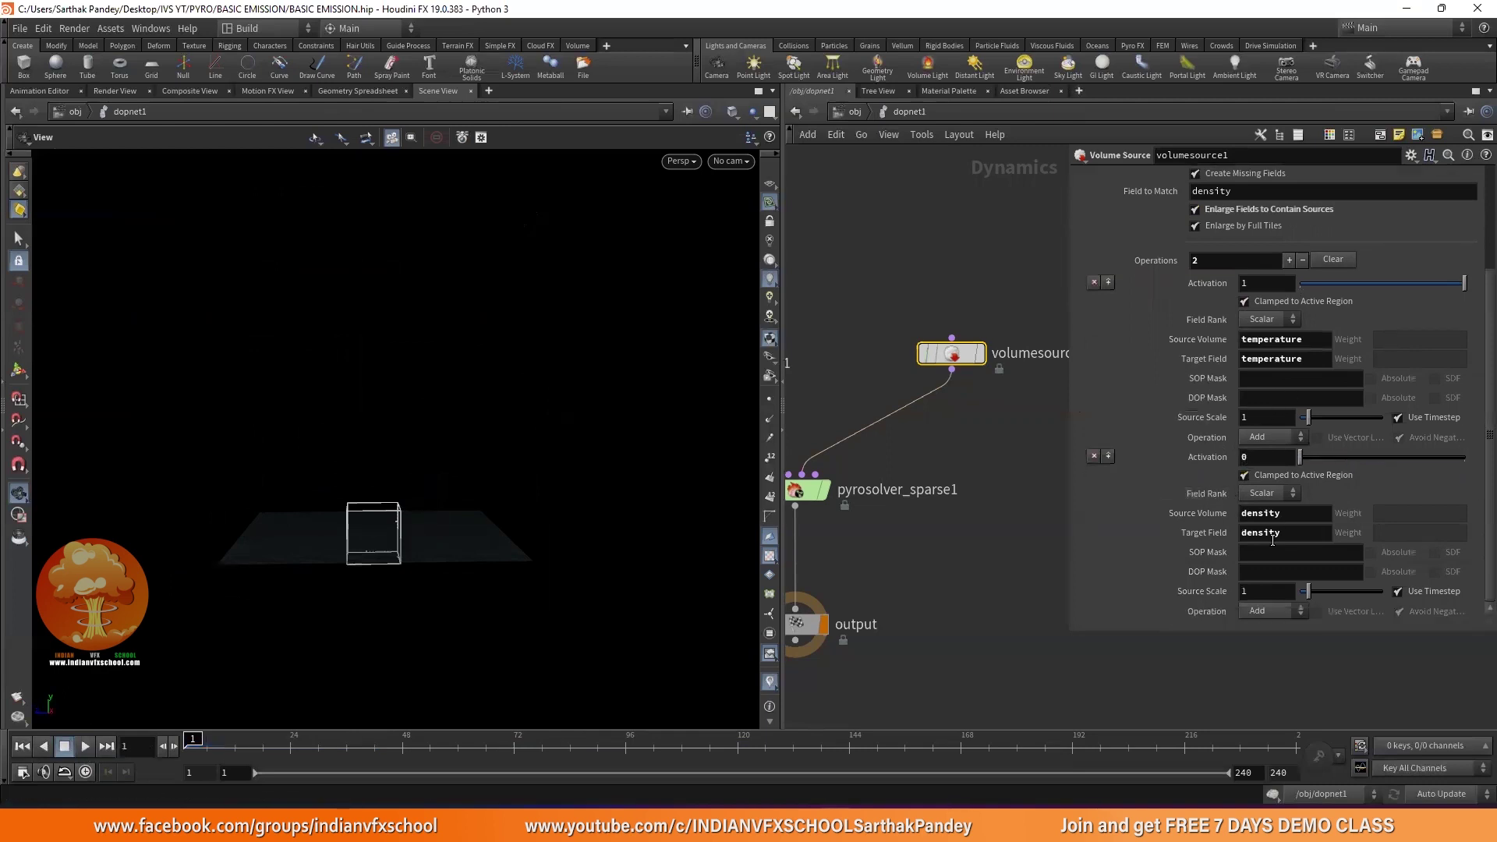
{"action": "left_click", "coordinate": [86, 747]}
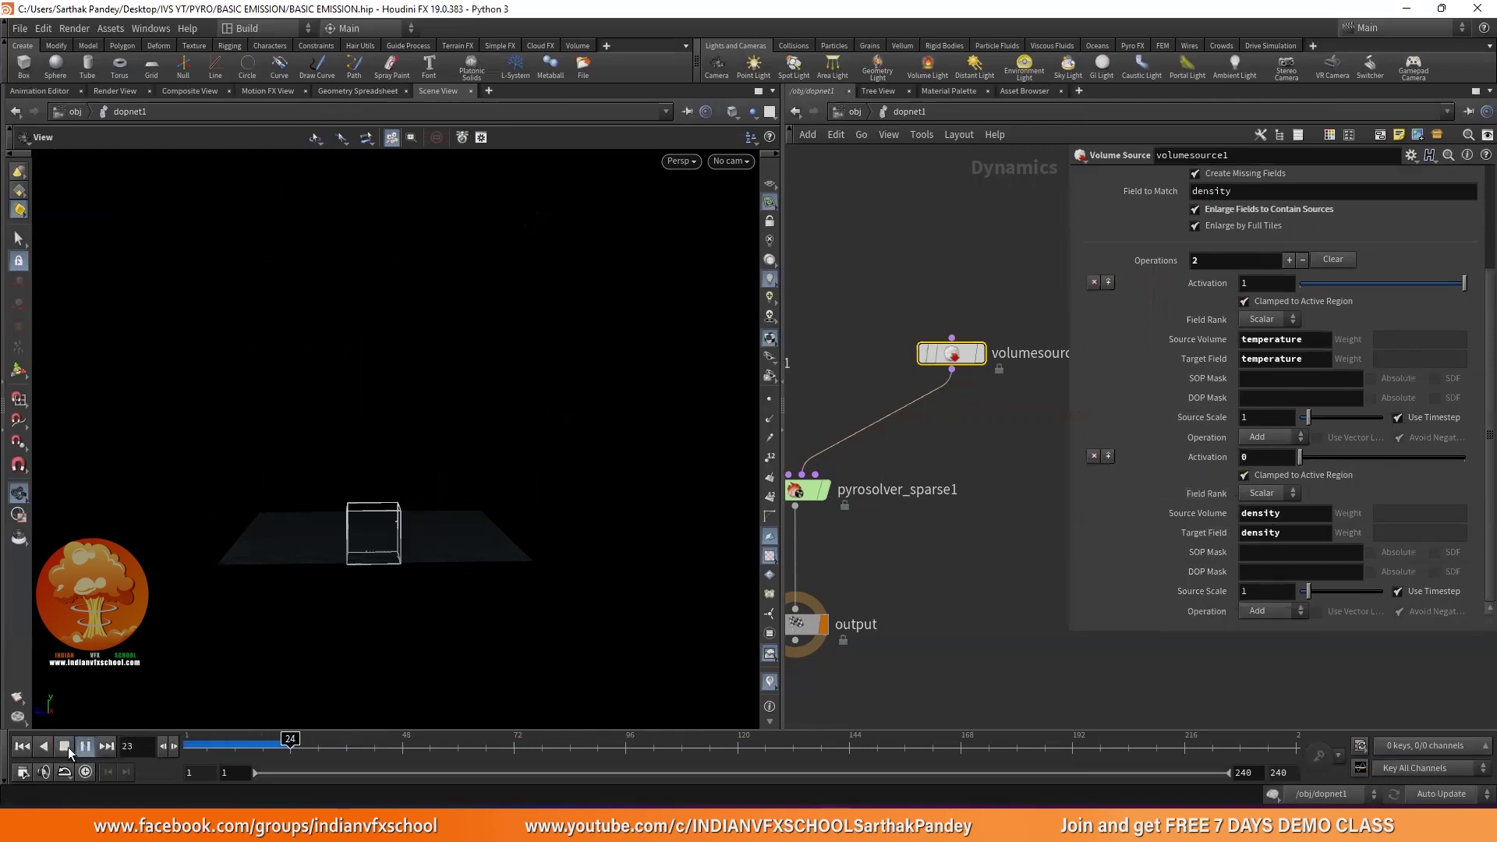
{"action": "left_click", "coordinate": [68, 747]}
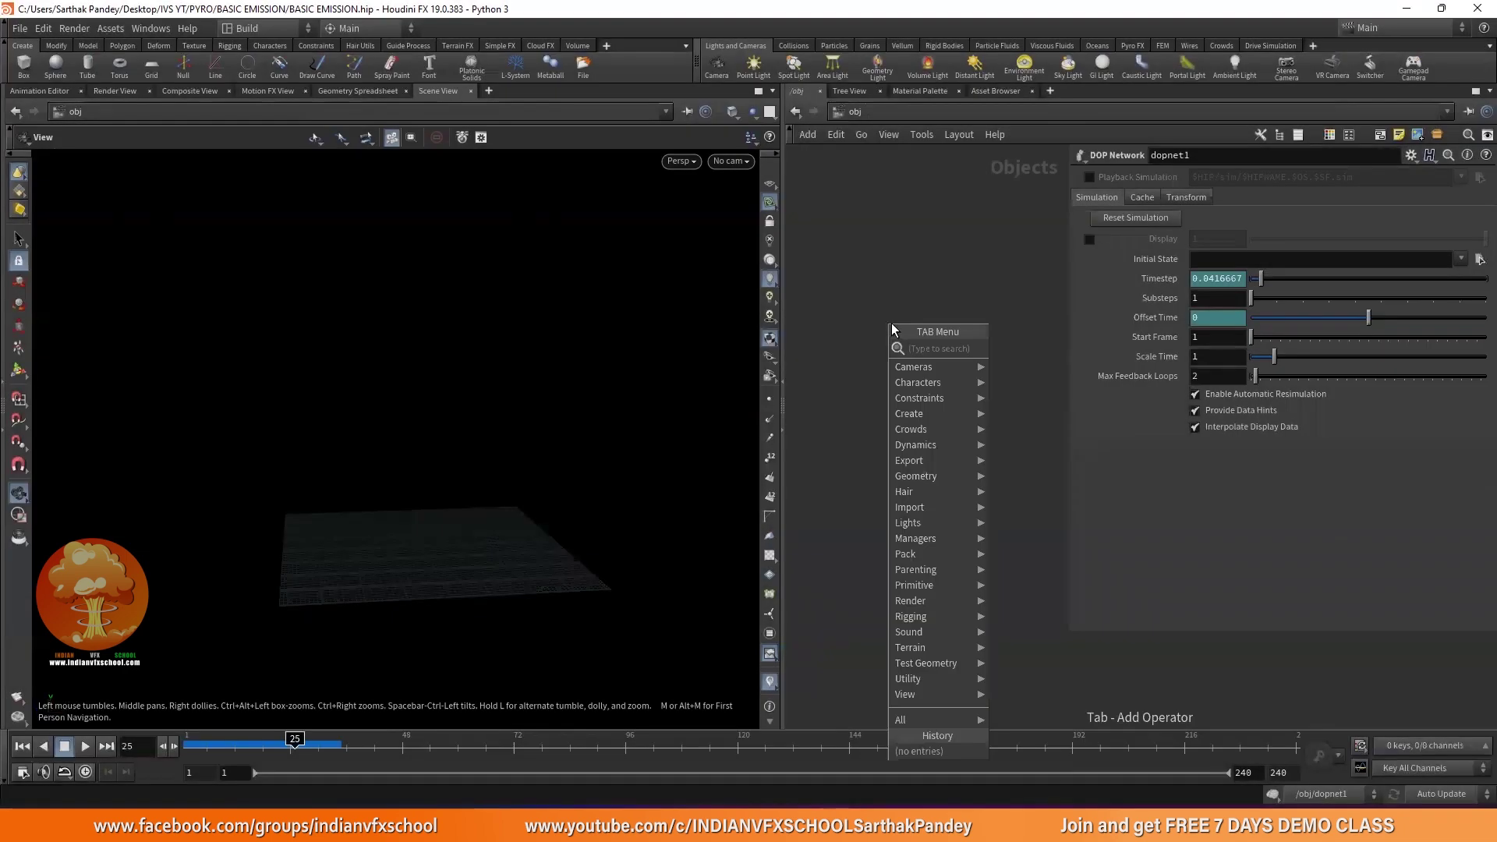
- Create a new Geometry object at the object level and enter its empty network
{"action": "type", "text": "geo"}
{"action": "key", "text": "Return"}
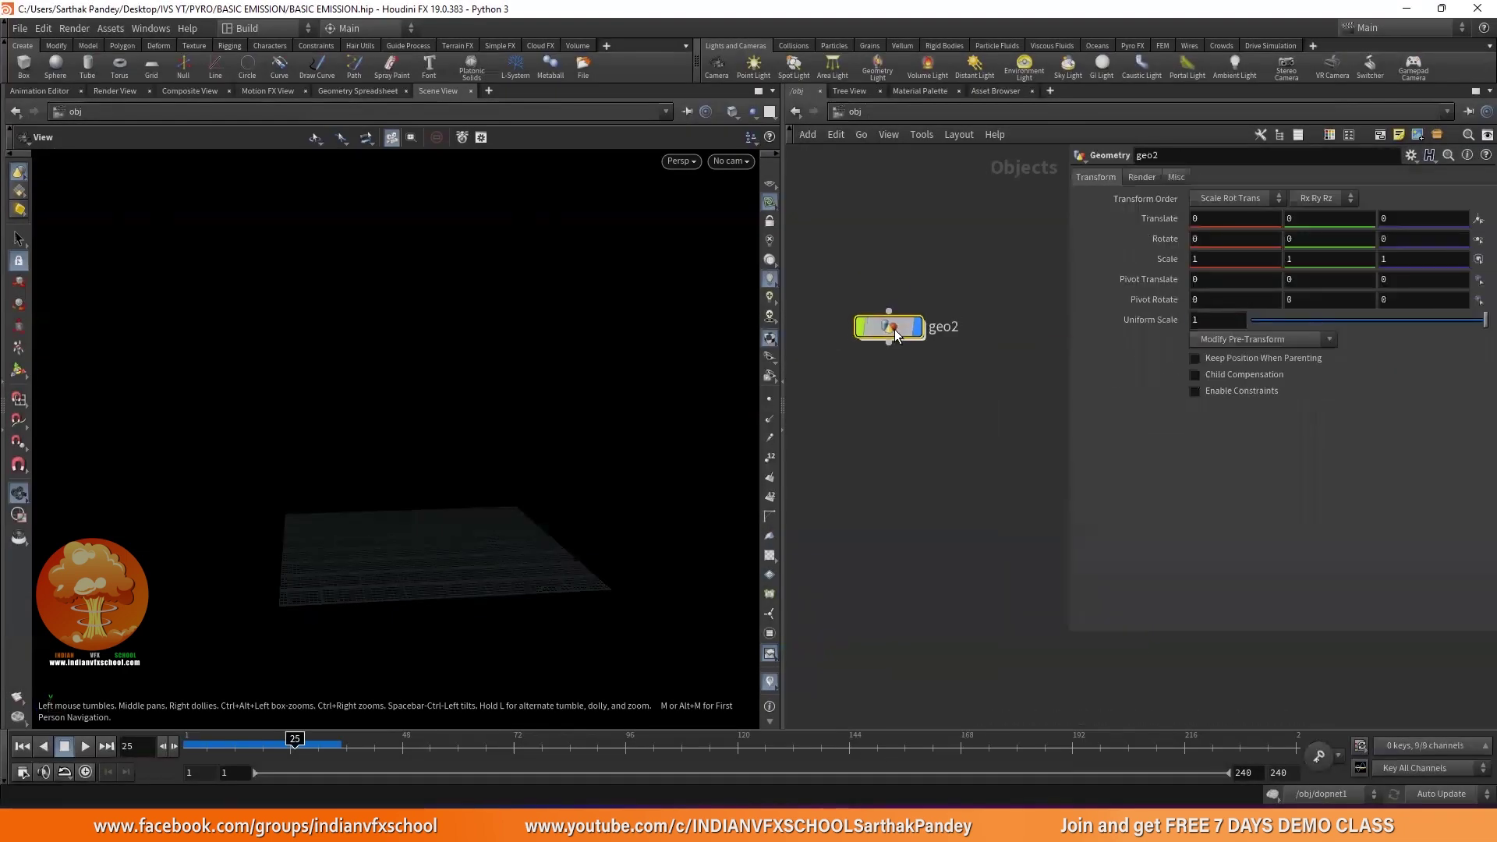
{"action": "double_click", "coordinate": [896, 329]}
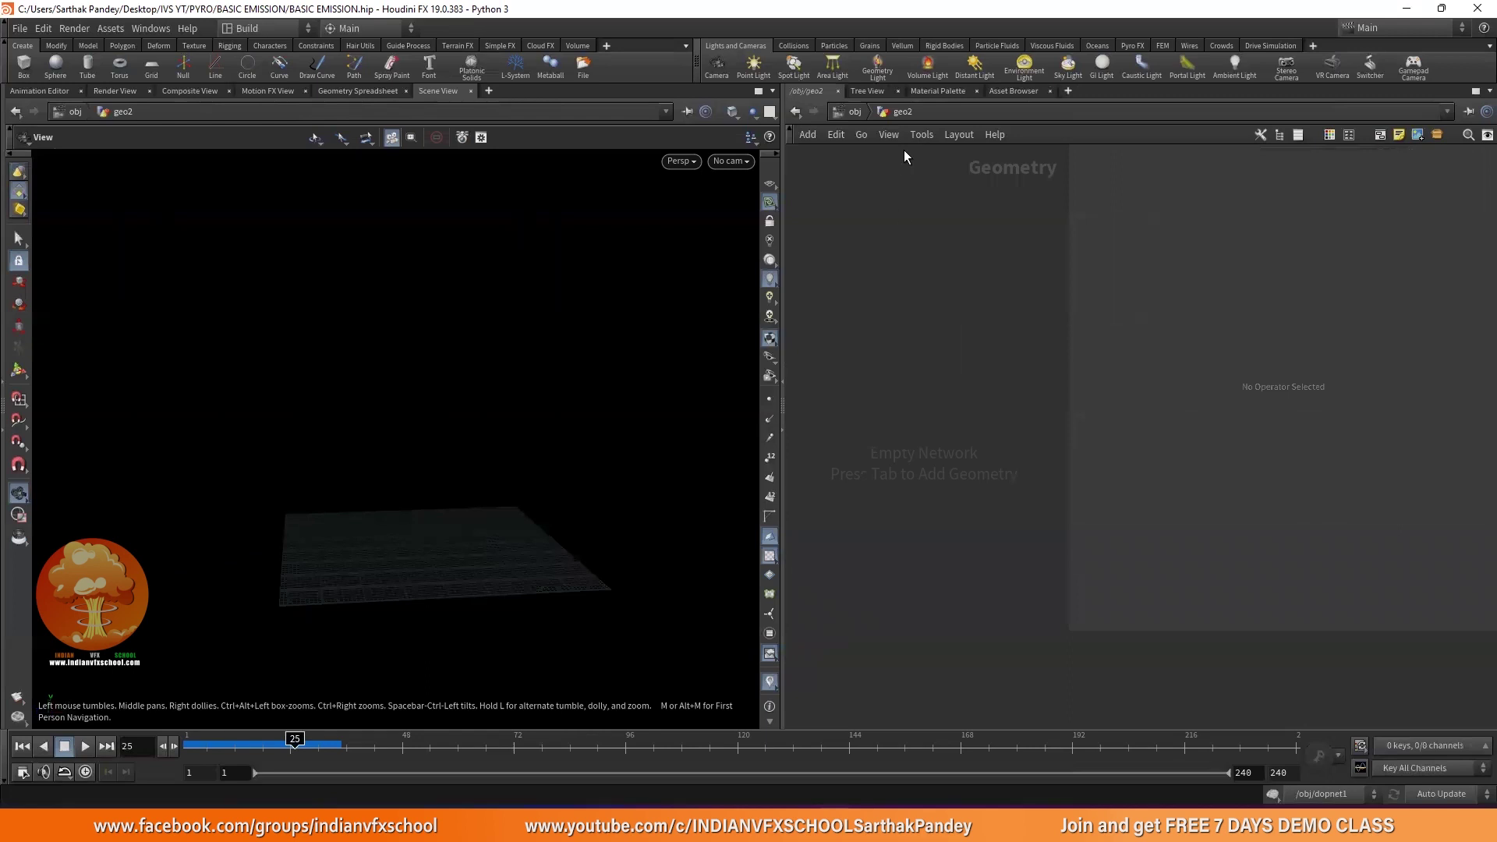
{"action": "left_click", "coordinate": [847, 112]}
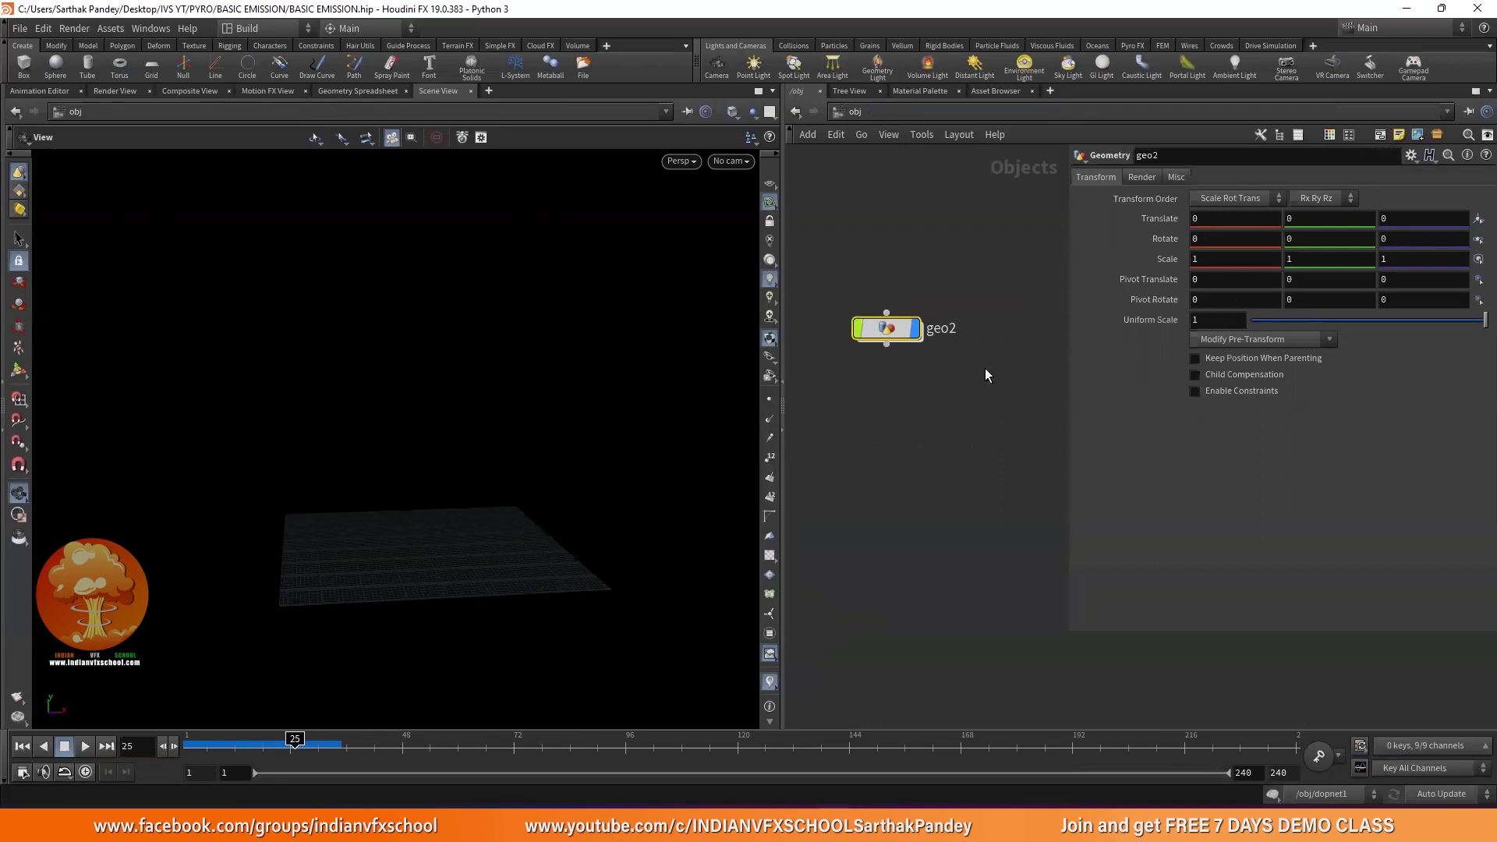
{"action": "double_click", "coordinate": [883, 334]}
- Add a Sphere (Create) node inside the geometry object
{"action": "key", "text": "Tab"}
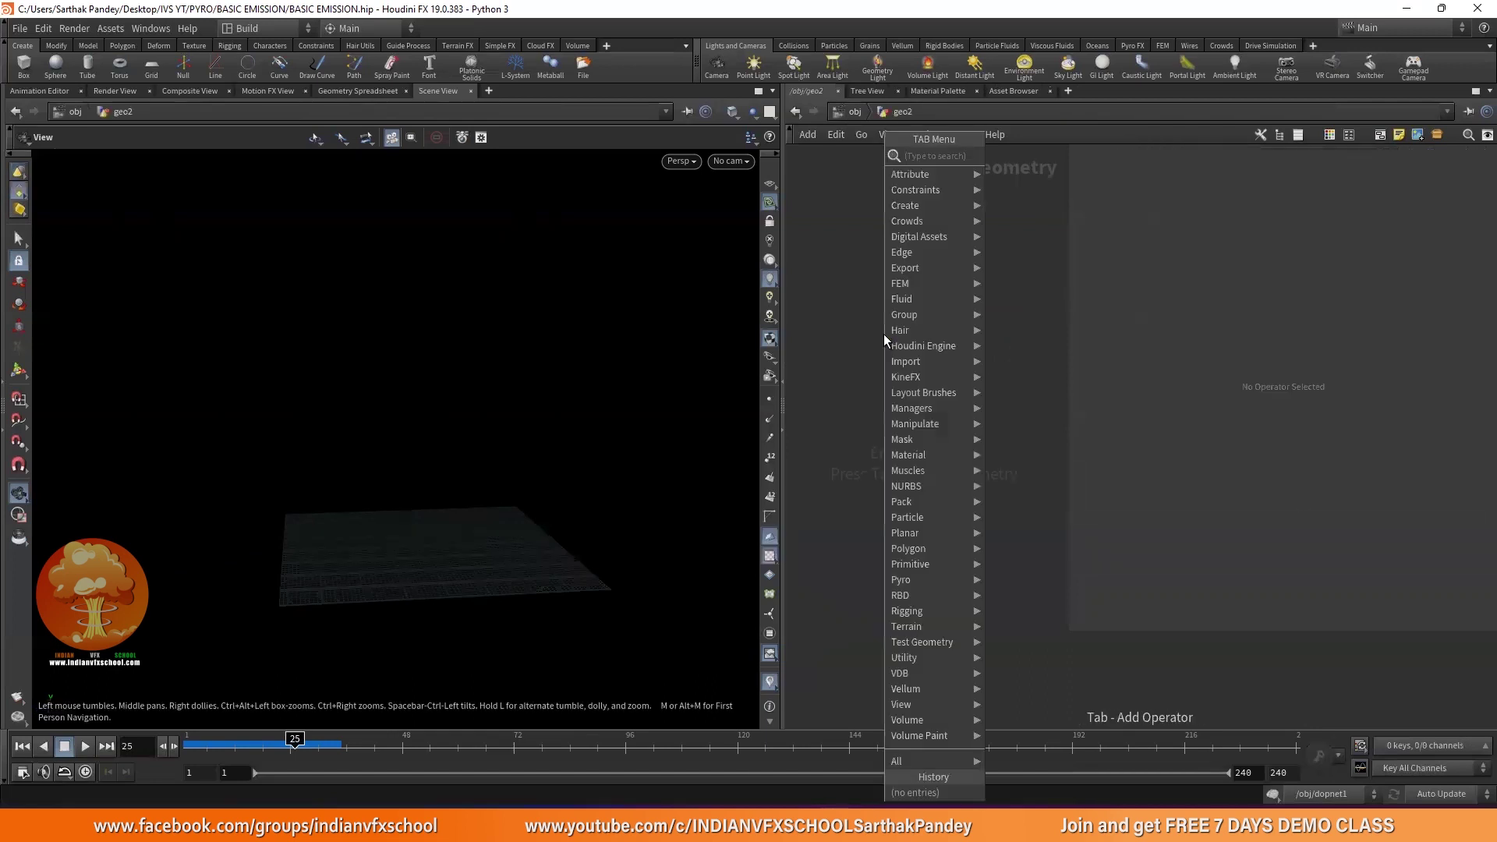
{"action": "type", "text": "sphere"}
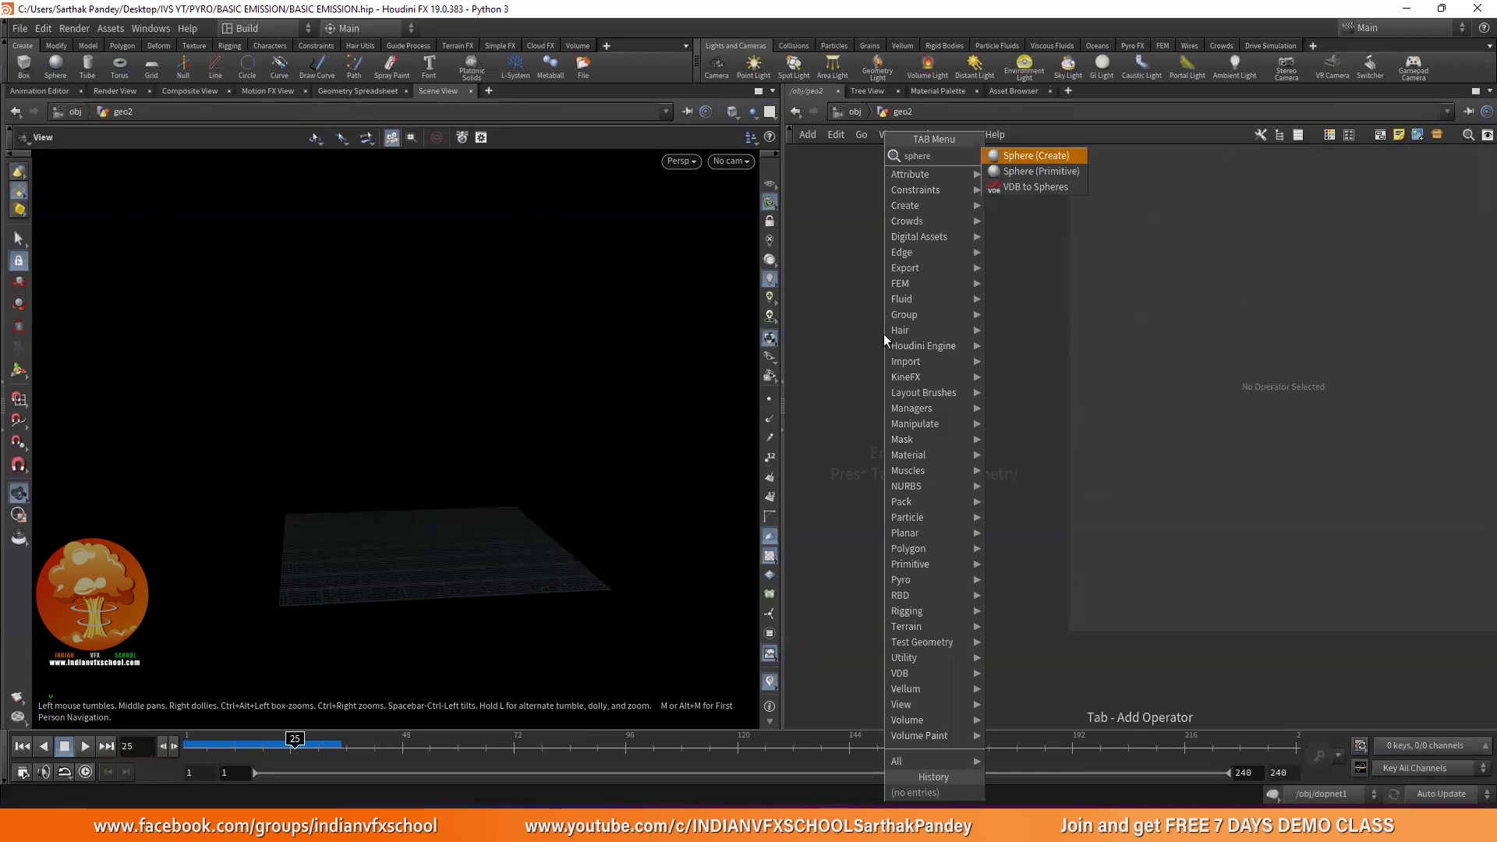
{"action": "key", "text": "Return"}
{"action": "left_click", "coordinate": [889, 335]}
{"action": "left_click_drag", "start_coordinate": [462, 545], "coordinate": [440, 545]}
{"action": "right_click_drag", "start_coordinate": [440, 546], "coordinate": [446, 304]}
{"action": "middle_click_drag", "start_coordinate": [435, 568], "coordinate": [468, 528]}
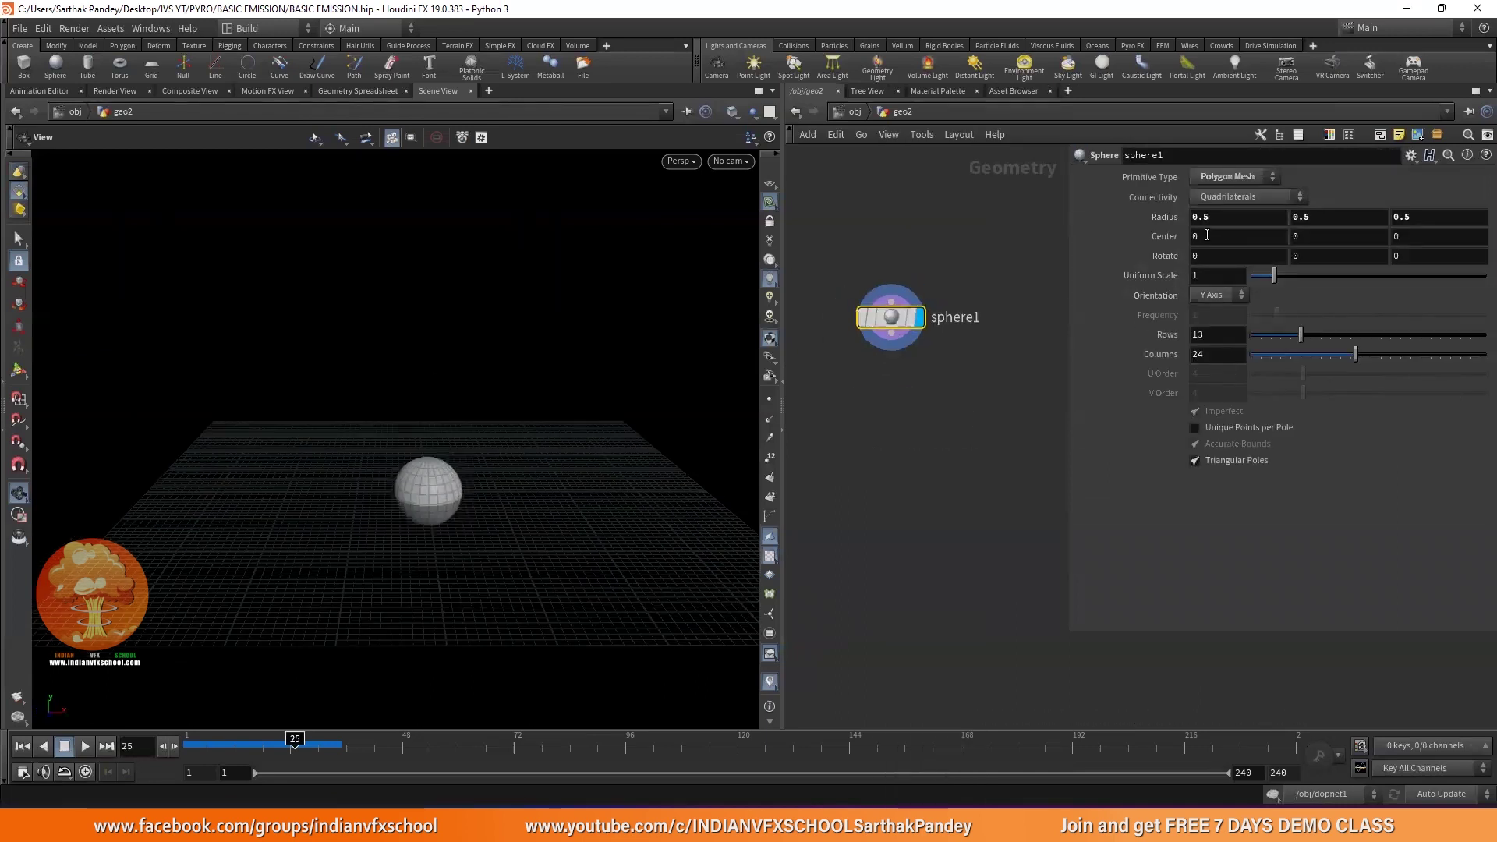
- Set the sphere's Uniform Scale to about 4.02 and flatten it with a Y radius of 0.1
{"action": "left_click_drag", "start_coordinate": [1281, 276], "coordinate": [1346, 276]}
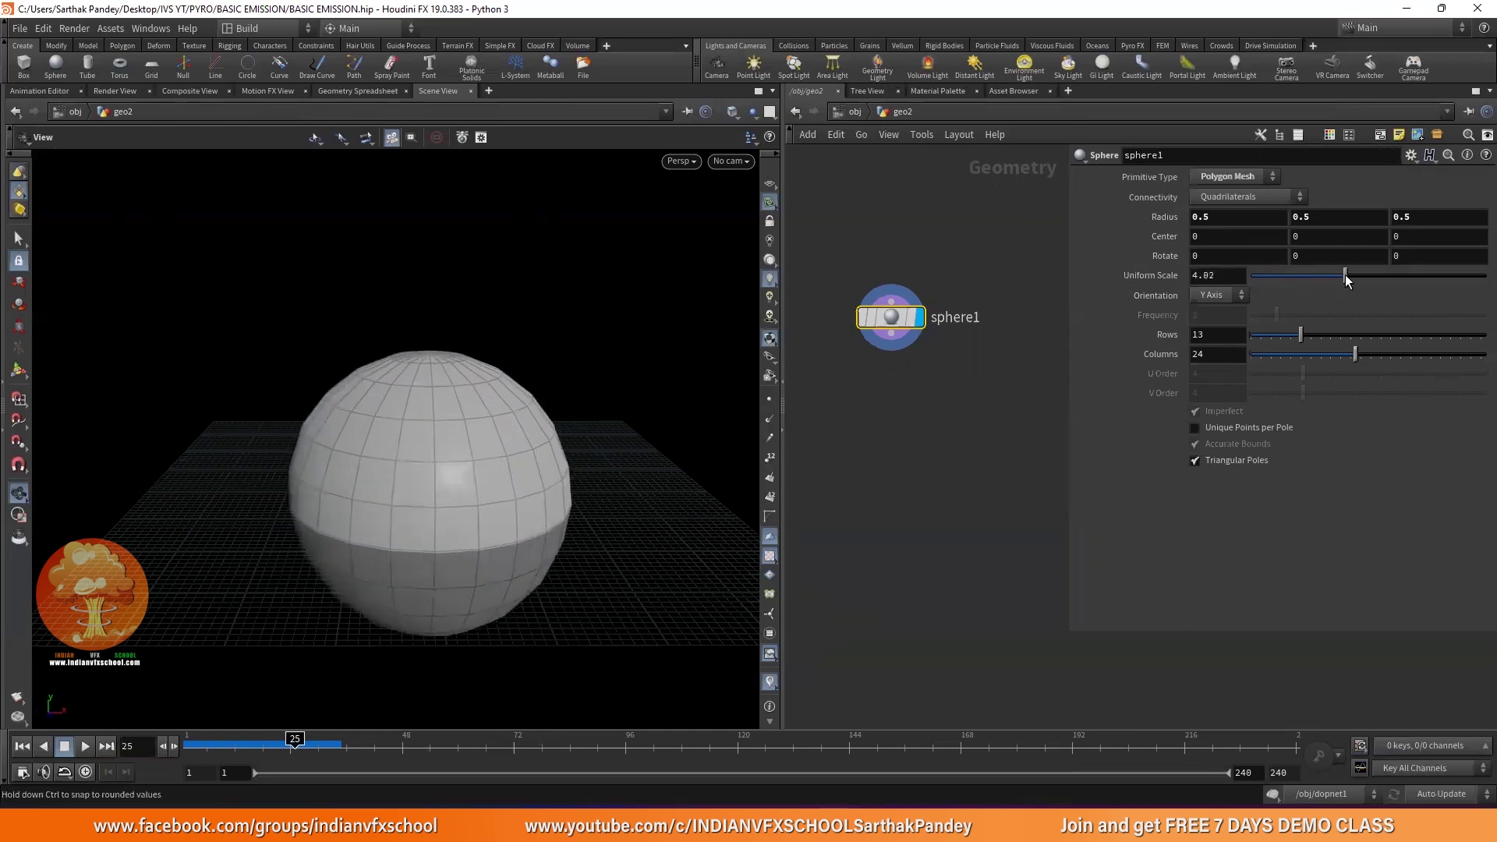
{"action": "middle_click_drag", "start_coordinate": [1354, 219], "coordinate": [1308, 216]}
{"action": "left_click_drag", "start_coordinate": [314, 418], "coordinate": [493, 392]}
{"action": "left_click", "coordinate": [1324, 216]}
{"action": "type", "text": "3"}
{"action": "key", "text": "Return"}
{"action": "left_click_drag", "start_coordinate": [598, 431], "coordinate": [414, 491], "text": "alt"}
{"action": "left_click", "coordinate": [1325, 216]}
{"action": "type", "text": "1"}
{"action": "key", "text": "Return"}
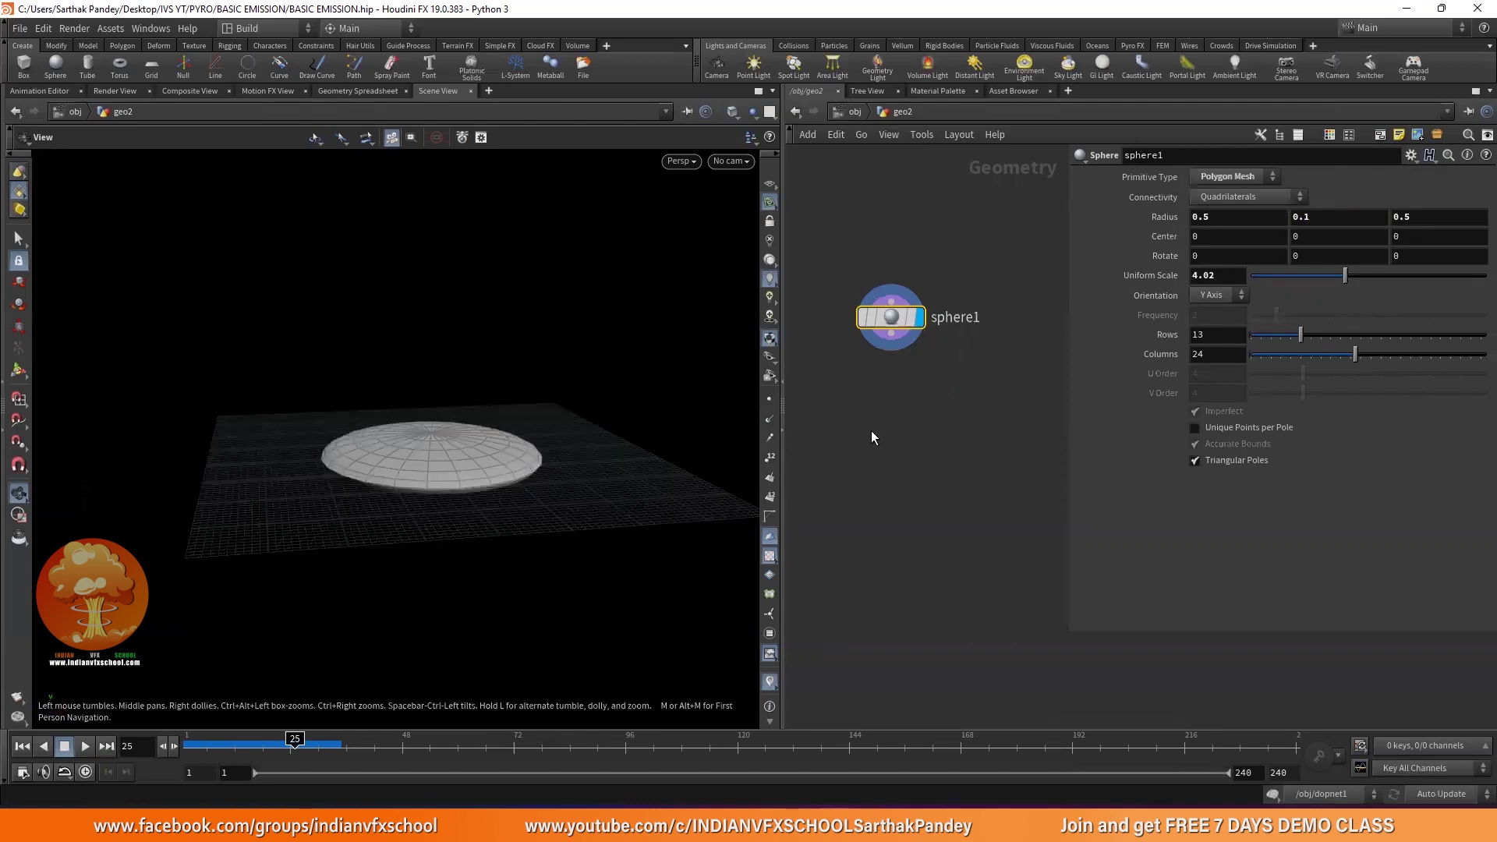
- Thin the sphere into a disc by setting its Y radius to 0.05
{"action": "left_click", "coordinate": [1317, 222]}
{"action": "key", "text": "BackSpace"}
{"action": "type", "text": "05"}
{"action": "key", "text": "Return"}
{"action": "left_click_drag", "start_coordinate": [408, 518], "coordinate": [413, 616]}
- Set the sphere's X radius to 0.8 and reduce its Uniform Scale to about 2.43
{"action": "middle_click_drag", "start_coordinate": [1213, 217], "coordinate": [1250, 216]}
{"action": "left_click_drag", "start_coordinate": [1346, 276], "coordinate": [1310, 283]}
{"action": "left_click_drag", "start_coordinate": [561, 524], "coordinate": [551, 560], "text": "alt"}
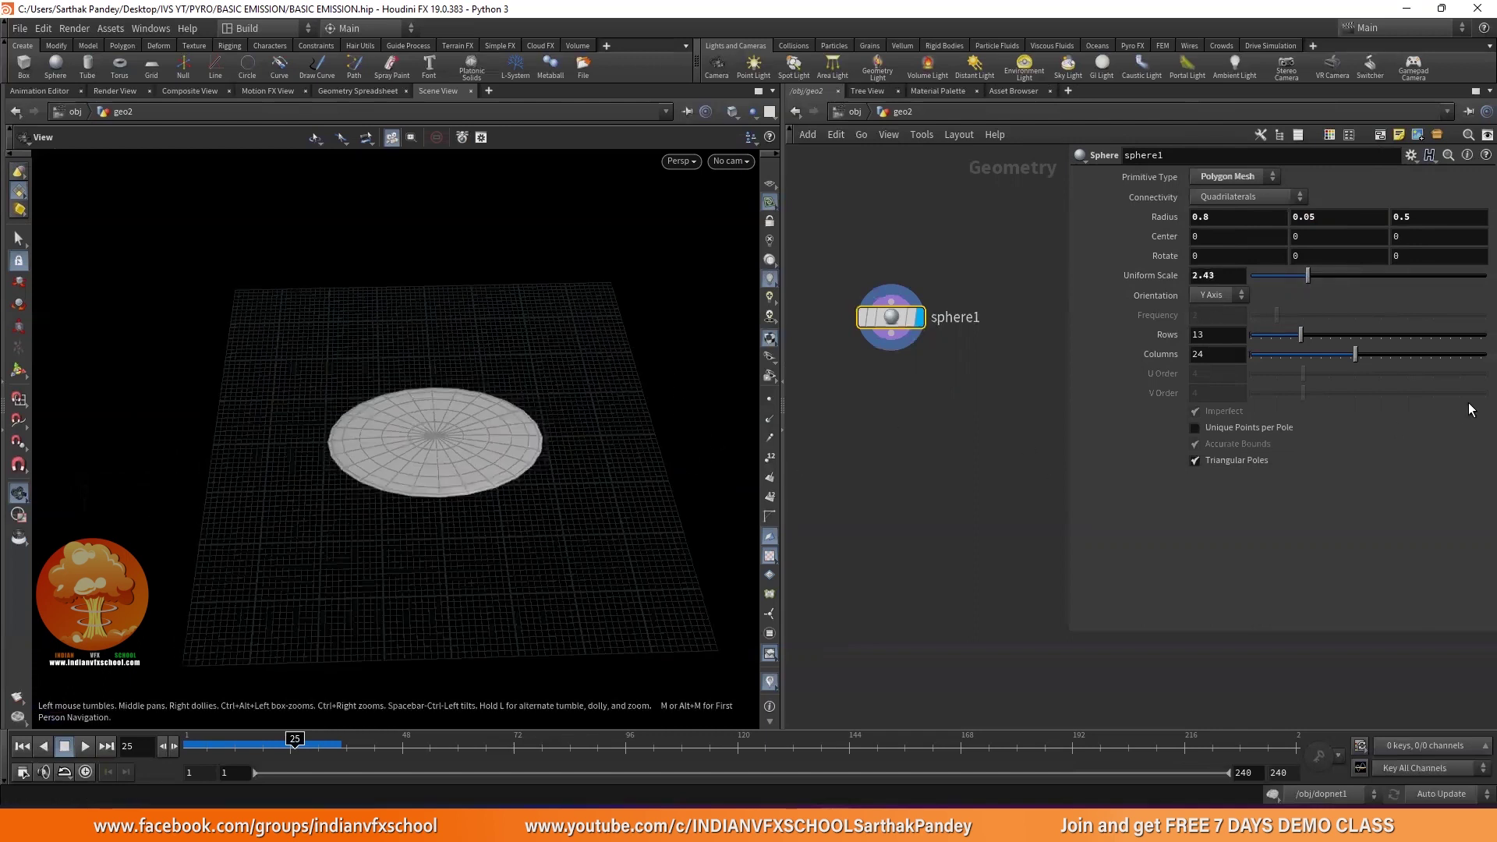
- Save the scene with the flattened sphere
{"action": "key", "text": "ctrl+s"}
{"action": "mouse_move", "coordinate": [549, 478]}
{"action": "left_mouse_down"}
{"action": "mouse_move", "coordinate": [528, 465]}
{"action": "mouse_move", "coordinate": [552, 472]}
{"action": "left_mouse_up"}
{"action": "middle_click_drag", "start_coordinate": [891, 380], "coordinate": [922, 302]}
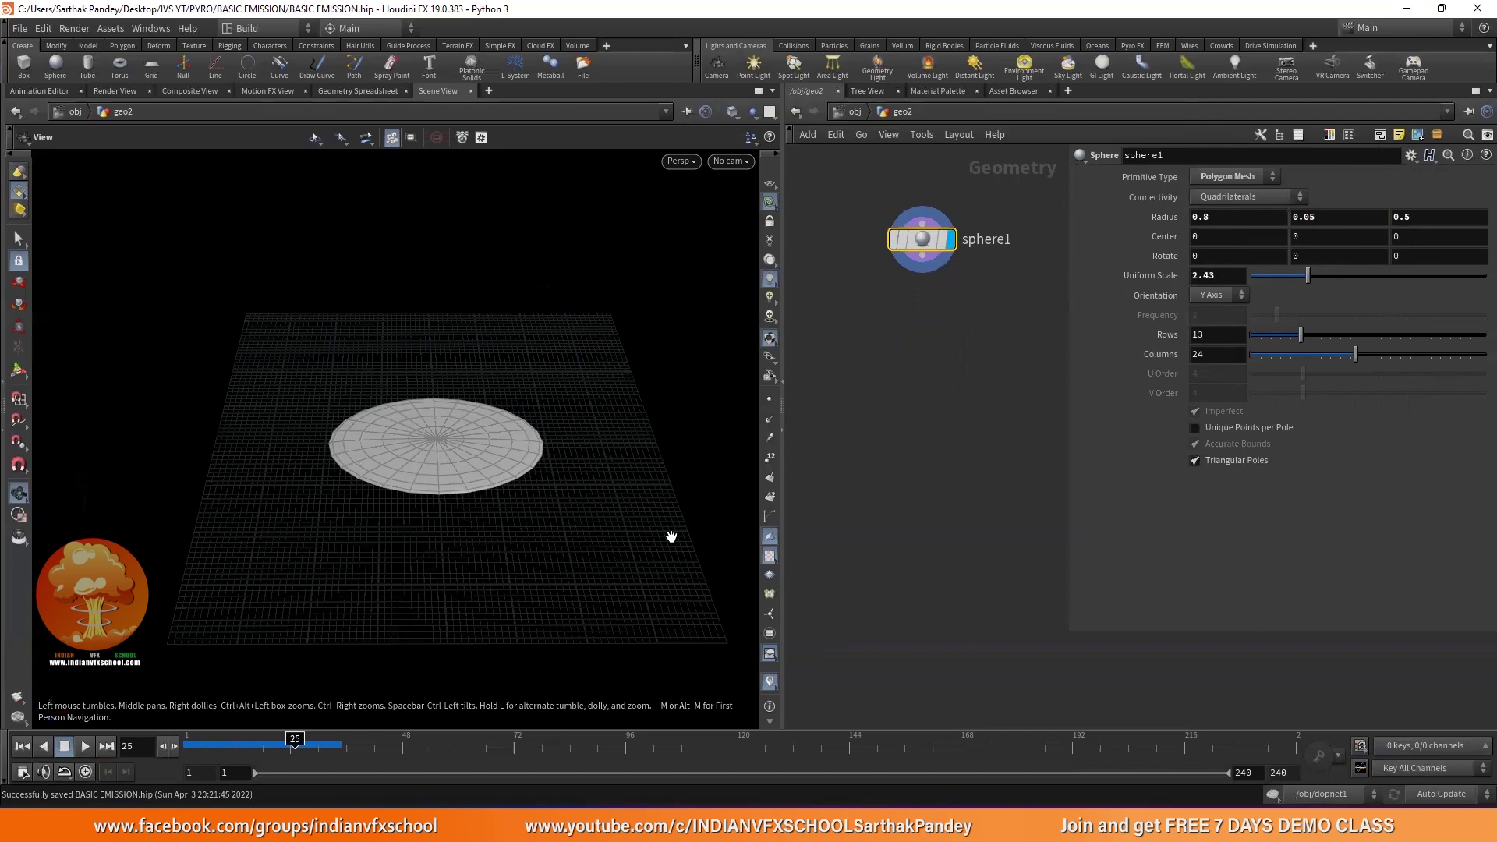
{"action": "left_click_drag", "start_coordinate": [652, 541], "coordinate": [553, 506]}
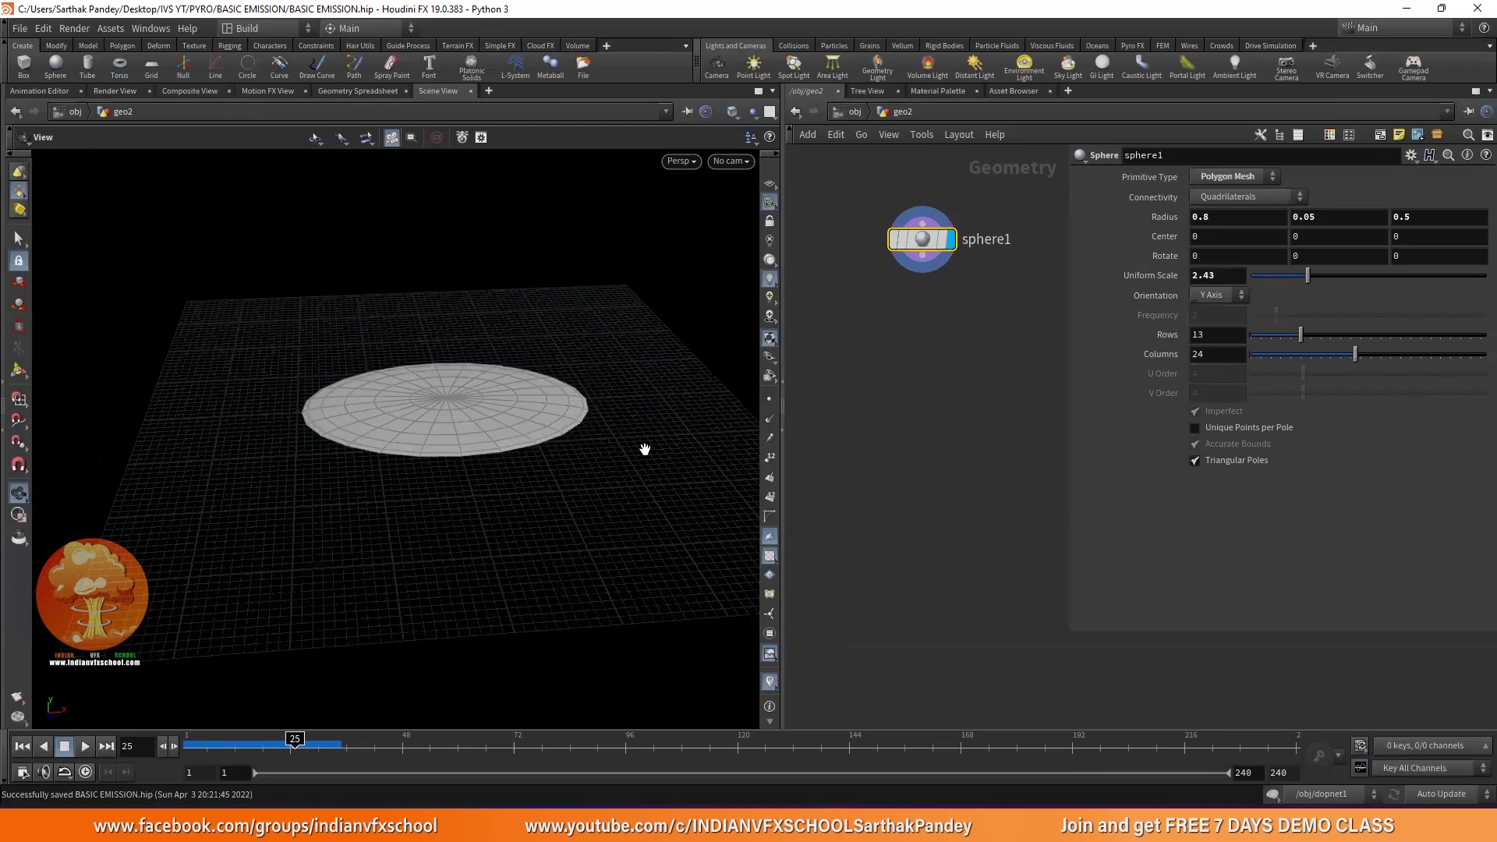
{"action": "left_click_drag", "start_coordinate": [518, 429], "coordinate": [579, 324]}
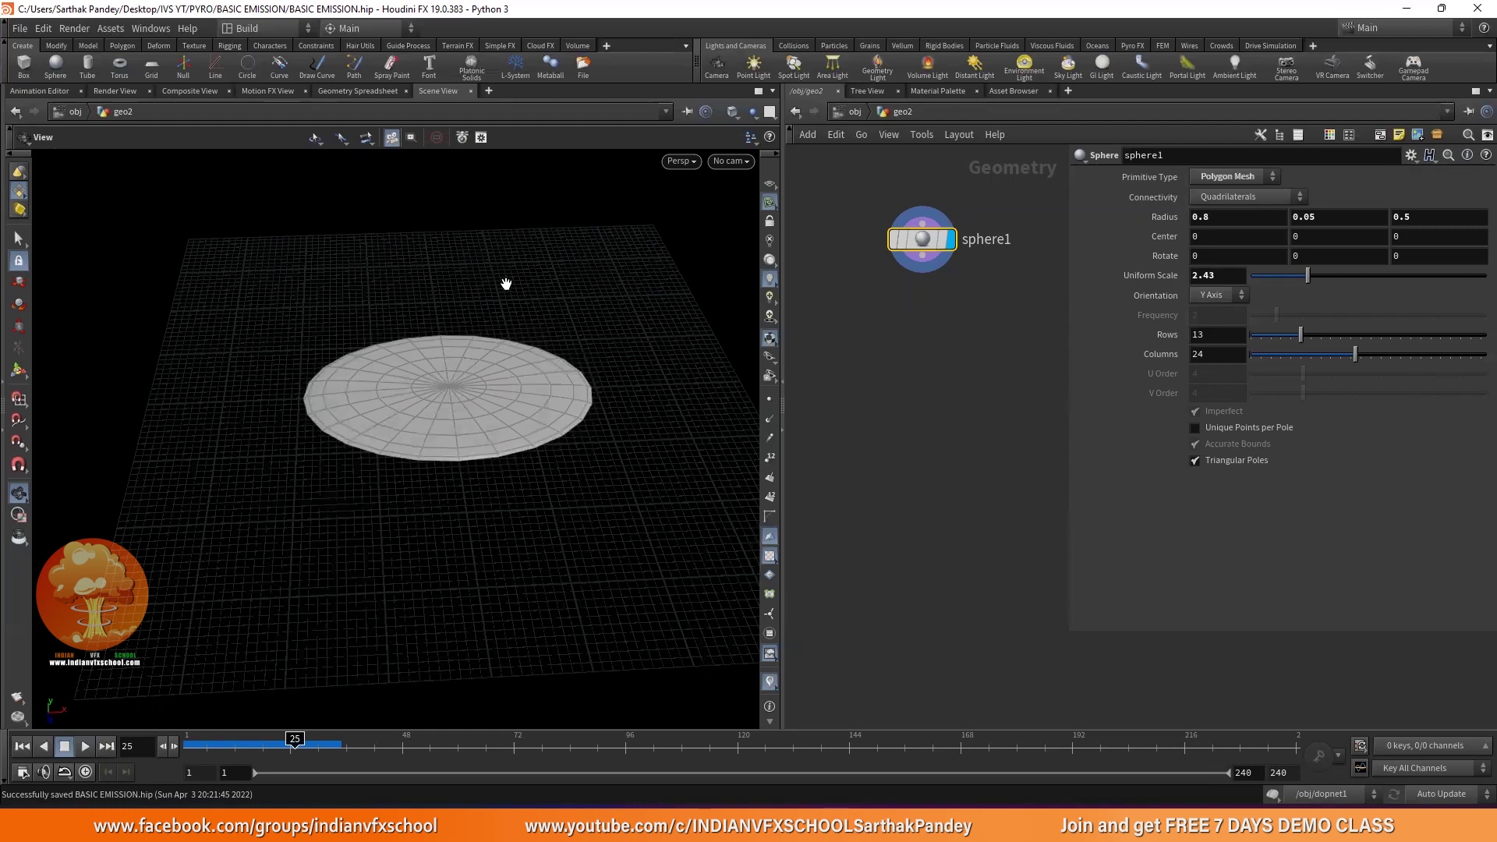
- Add a VDB from Polygons node wired from sphere1, display it and place it below the sphere
{"action": "left_click_drag", "start_coordinate": [933, 268], "coordinate": [877, 332]}
{"action": "type", "text": "vdbfr"}
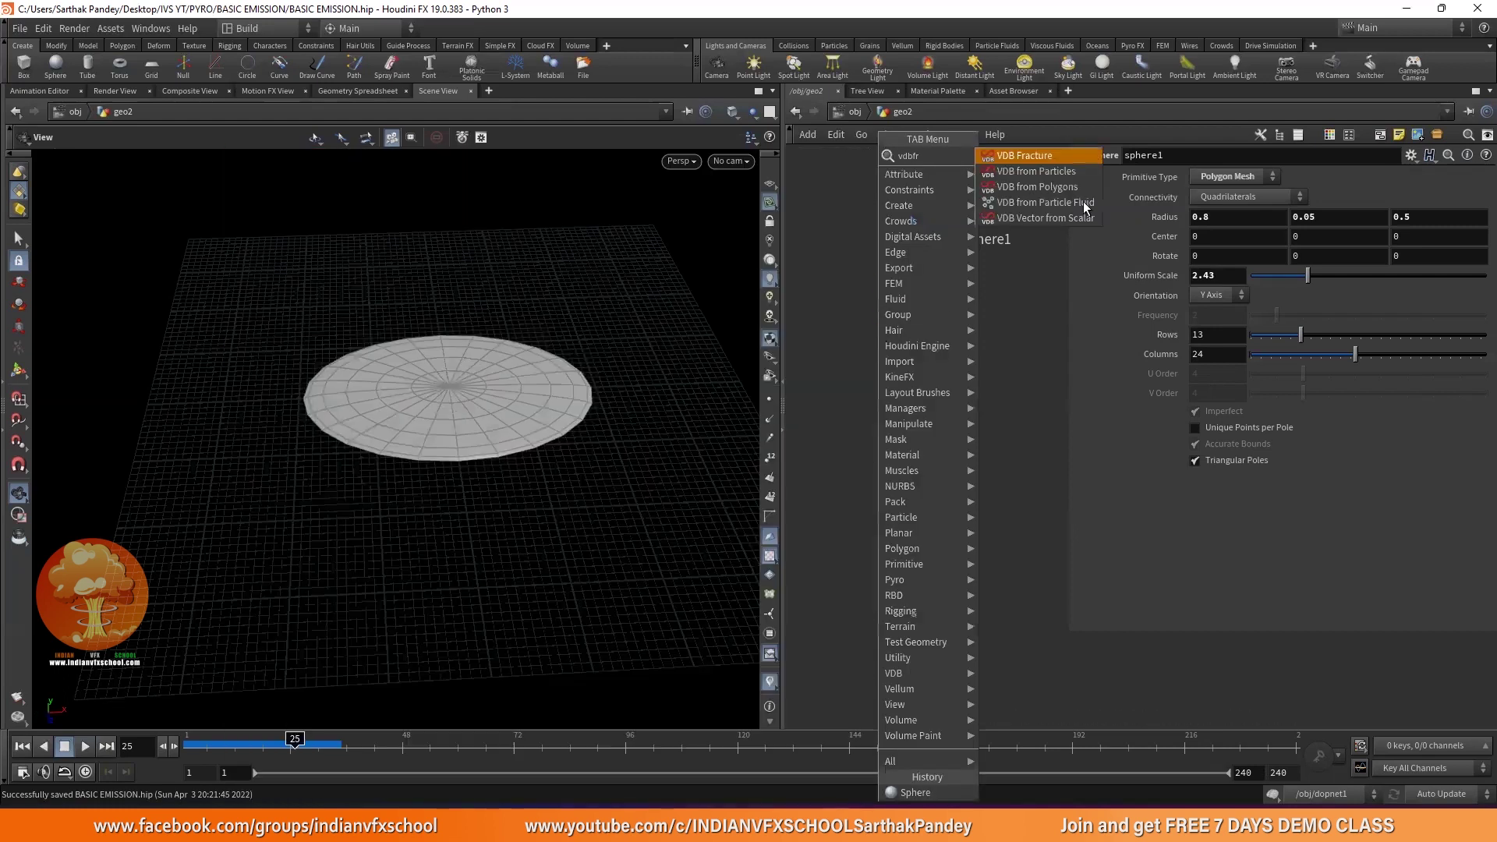
{"action": "left_click", "coordinate": [1055, 187]}
{"action": "left_click", "coordinate": [908, 334]}
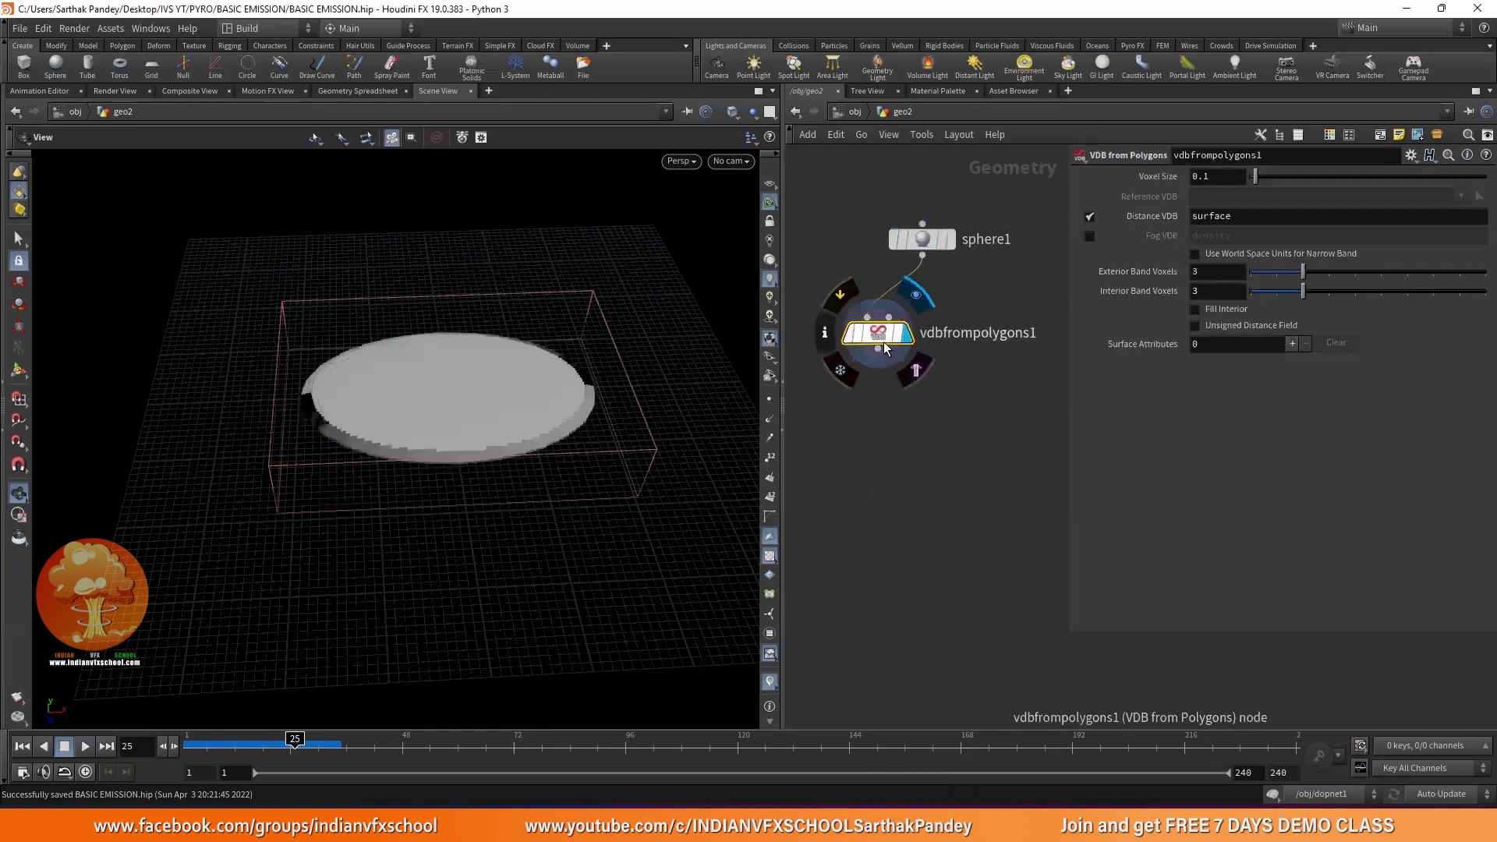
{"action": "left_click_drag", "start_coordinate": [879, 336], "coordinate": [921, 370]}
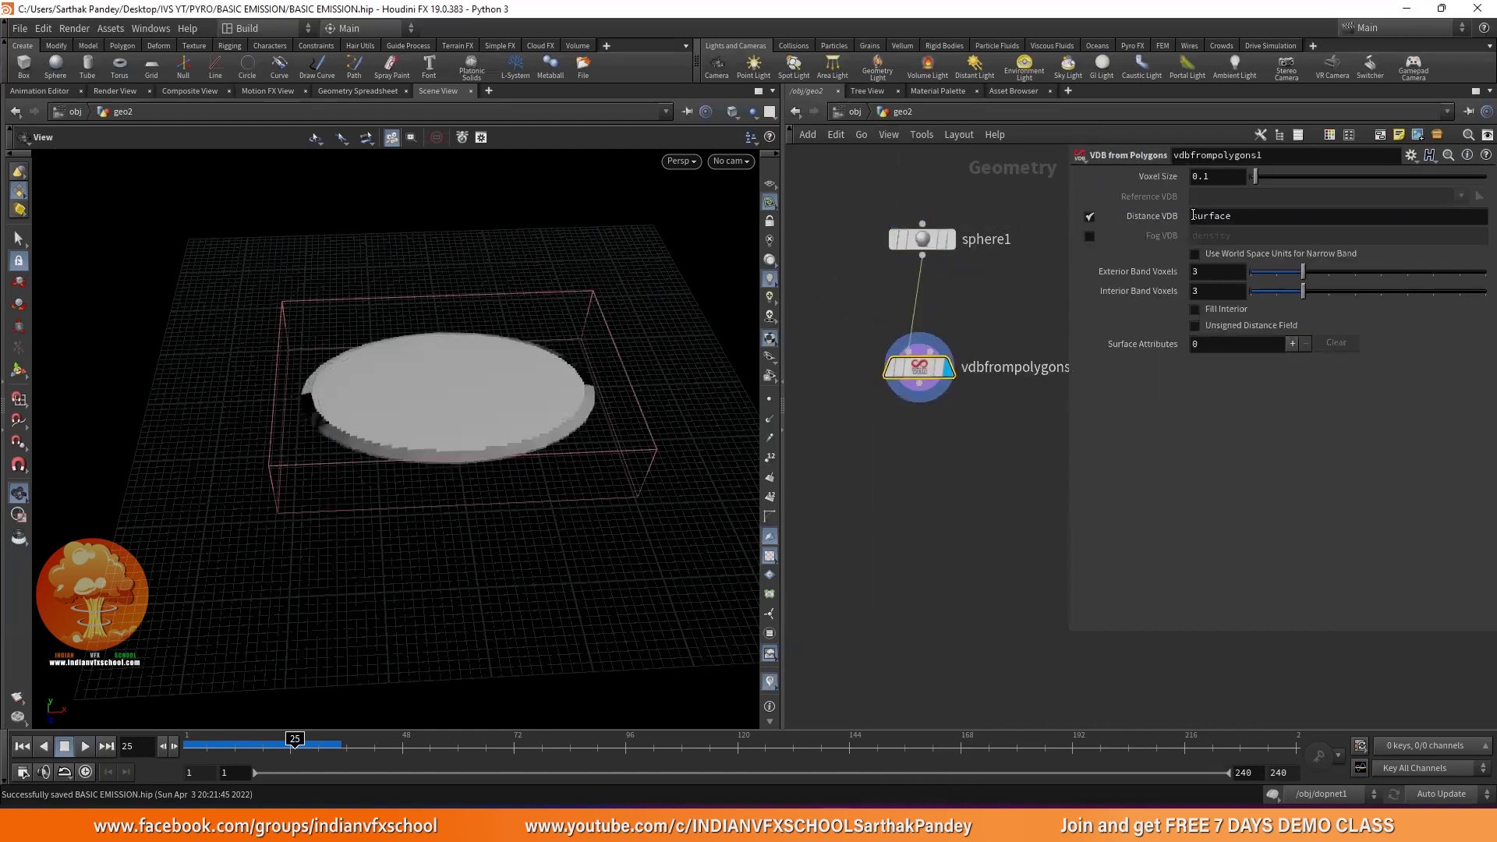
- Disable the Distance VDB output on the VDB node and enable the density Fog VDB
{"action": "left_click", "coordinate": [1092, 214]}
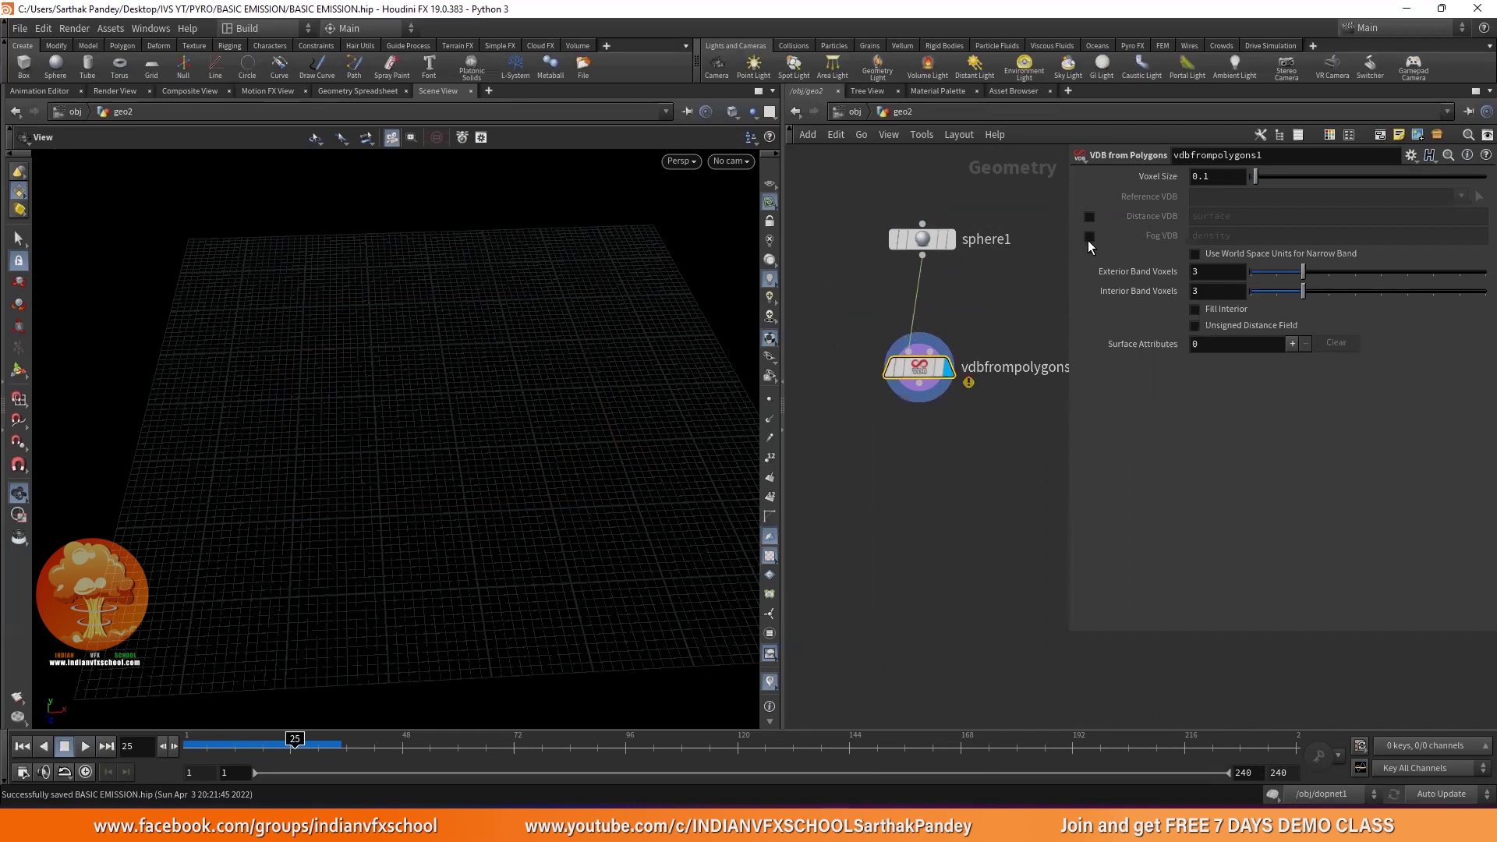
{"action": "left_click", "coordinate": [1088, 237]}
{"action": "left_click_drag", "start_coordinate": [469, 366], "coordinate": [462, 431], "text": "alt"}
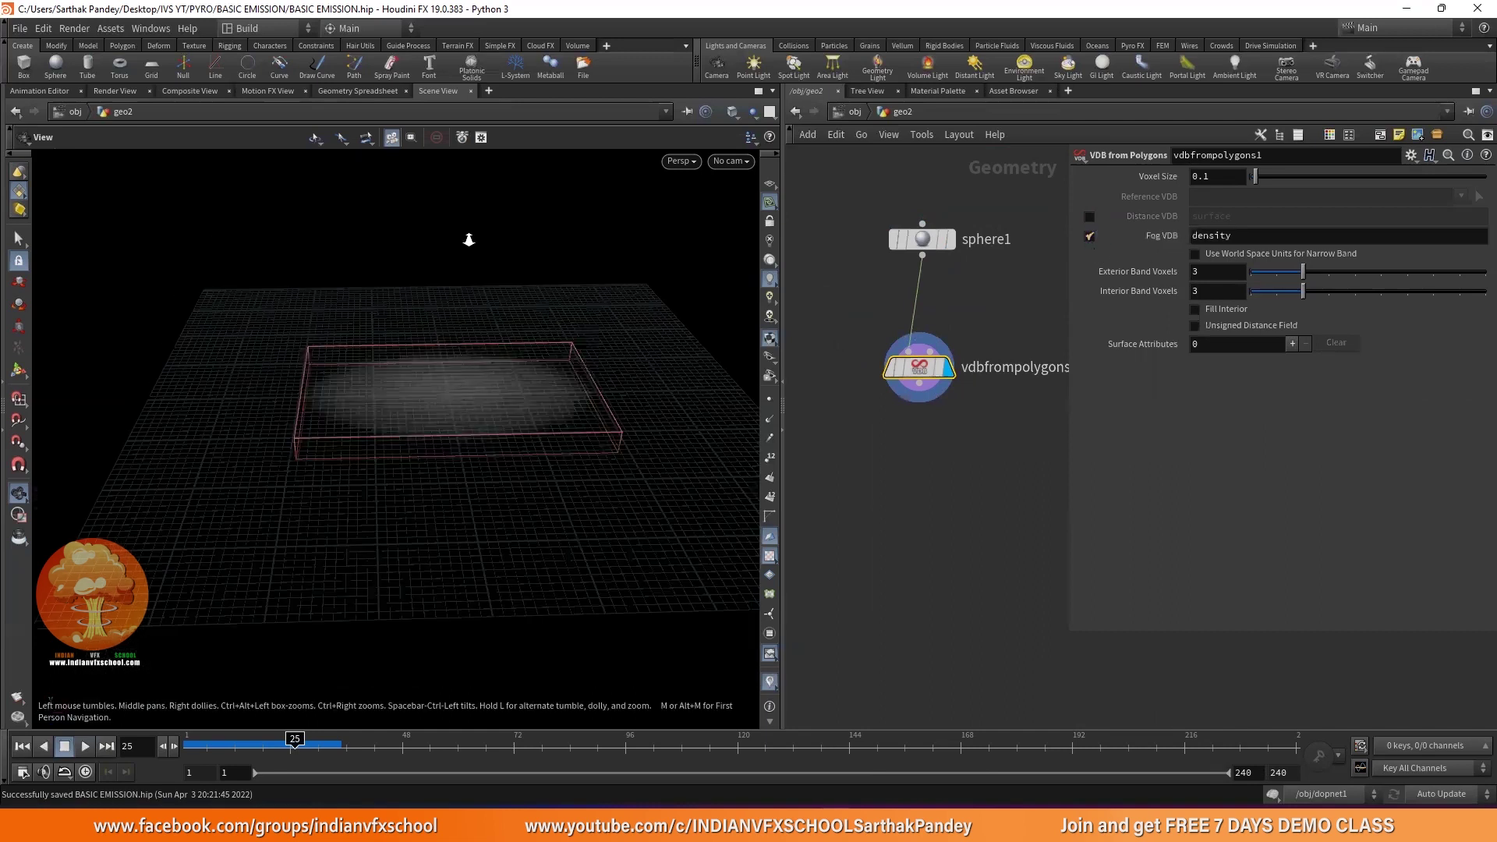
{"action": "right_click_drag", "start_coordinate": [469, 239], "coordinate": [467, 384], "text": "alt"}
{"action": "mouse_move", "coordinate": [464, 329]}
{"action": "left_mouse_down"}
{"action": "mouse_move", "coordinate": [425, 337]}
{"action": "mouse_move", "coordinate": [429, 371]}
{"action": "mouse_move", "coordinate": [445, 328]}
{"action": "left_mouse_up"}
{"action": "right_click_drag", "start_coordinate": [448, 437], "coordinate": [439, 415]}
{"action": "left_click_drag", "start_coordinate": [438, 415], "coordinate": [414, 406]}
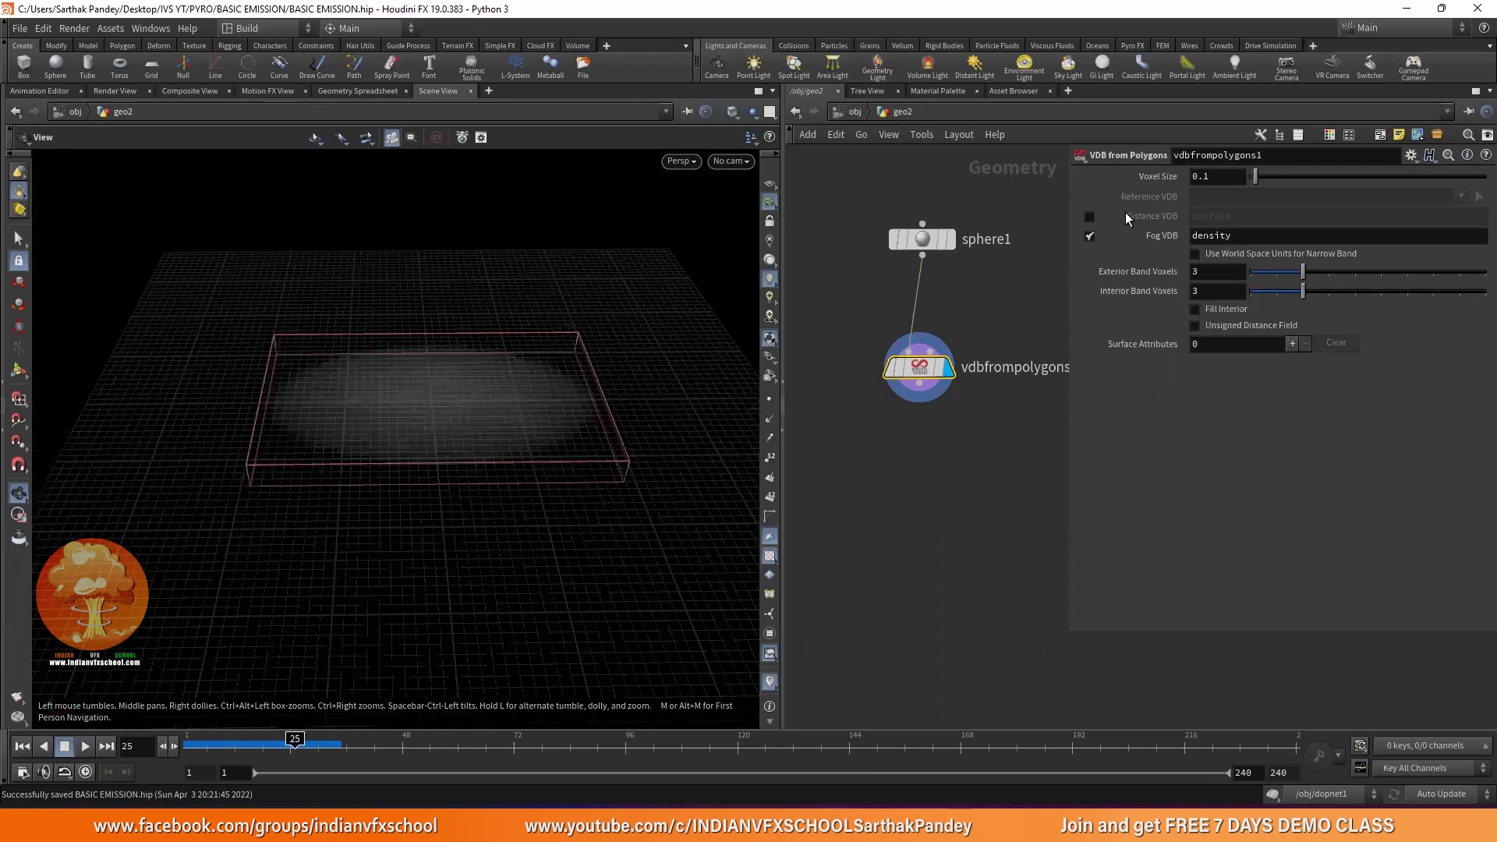
- Set the VDB from Polygons voxel size to 0.05 and check the refined fog volume
{"action": "left_click", "coordinate": [1239, 175]}
{"action": "key", "text": "BackSpace"}
{"action": "key", "text": "Return"}
{"action": "left_click_drag", "start_coordinate": [351, 428], "coordinate": [361, 384]}
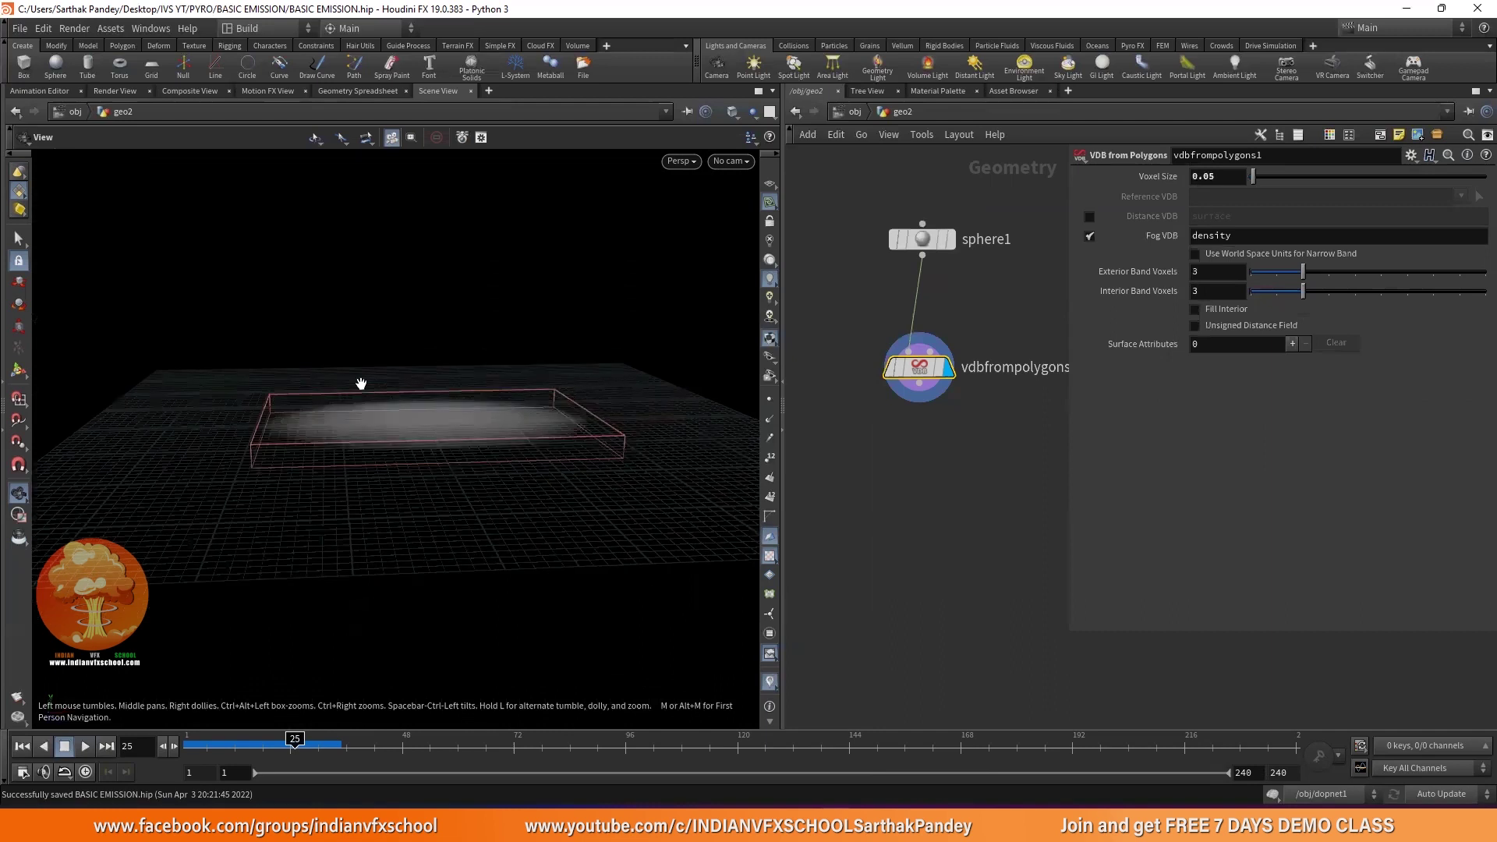
- Add a Null node below the VDB from Polygons node, wire the two together and display the null
{"action": "middle_click_drag", "start_coordinate": [877, 480], "coordinate": [897, 396]}
{"action": "key", "text": "Tab"}
{"action": "type", "text": "null"}
{"action": "key", "text": "Return"}
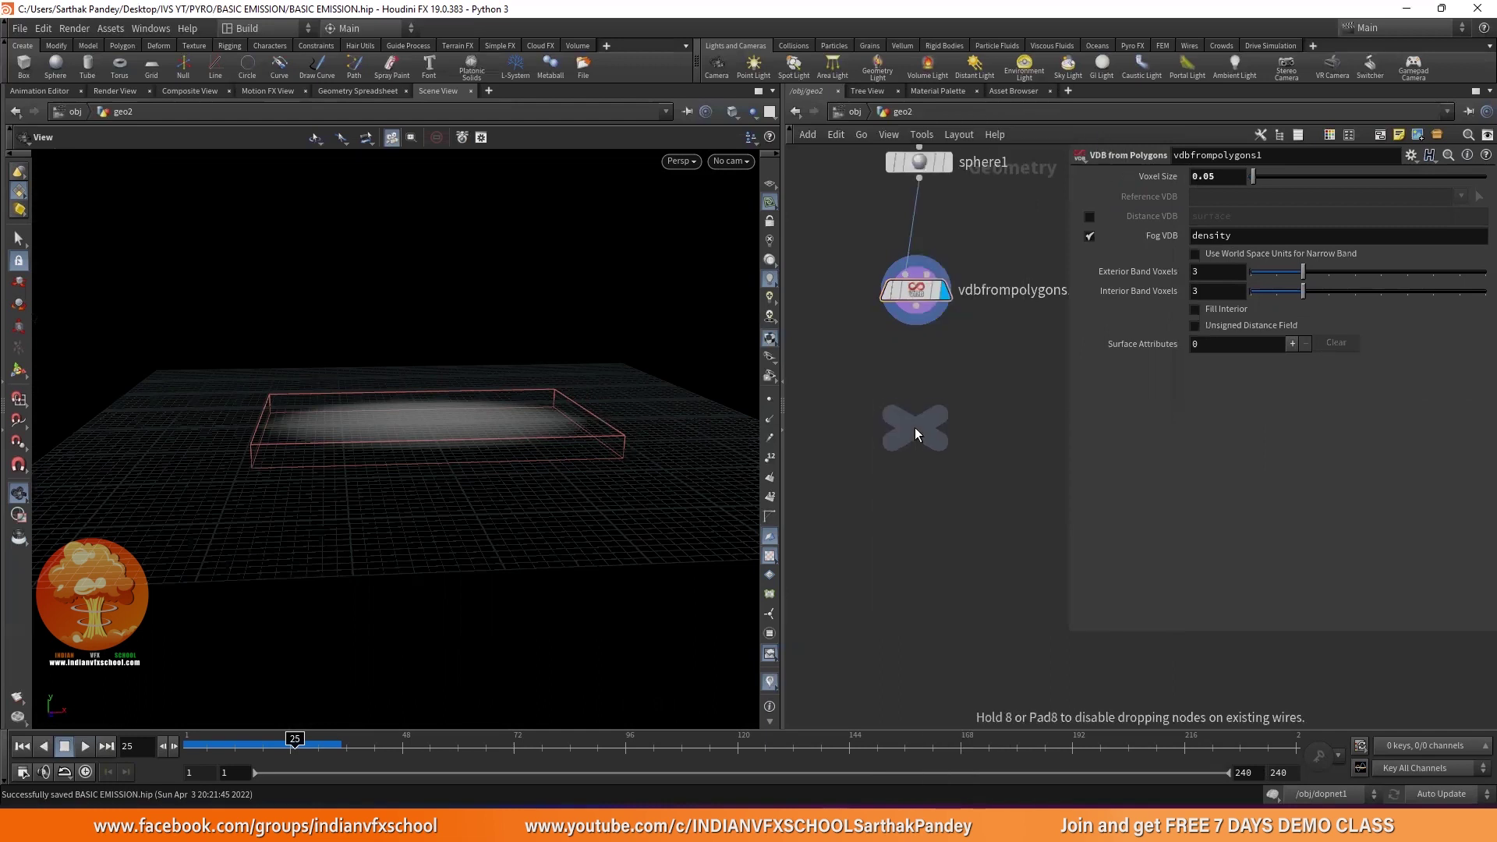
{"action": "left_click", "coordinate": [915, 427]}
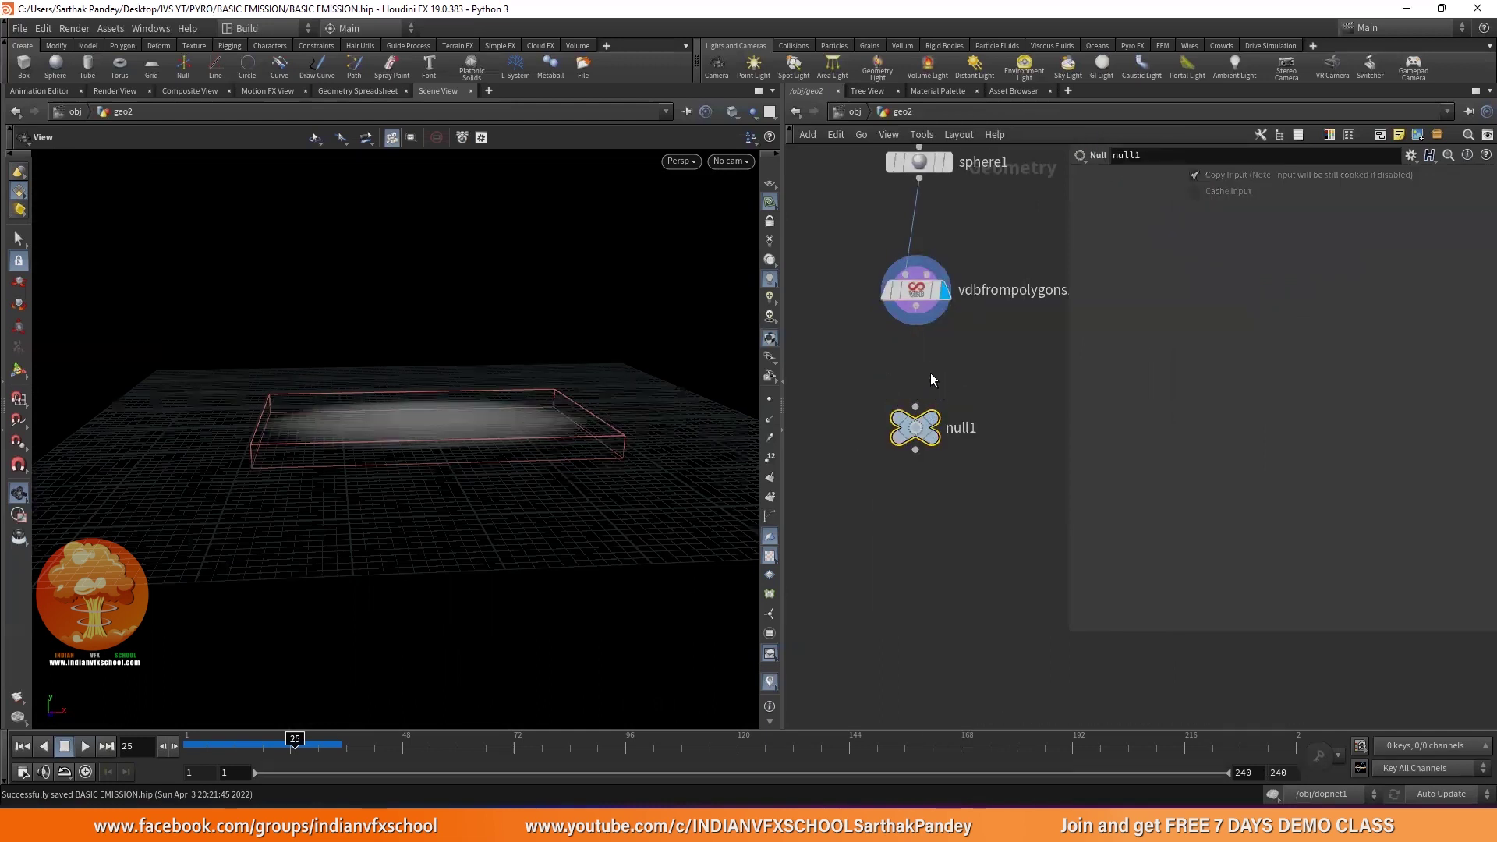
{"action": "left_click_drag", "start_coordinate": [918, 321], "coordinate": [916, 407]}
{"action": "left_click", "coordinate": [916, 290]}
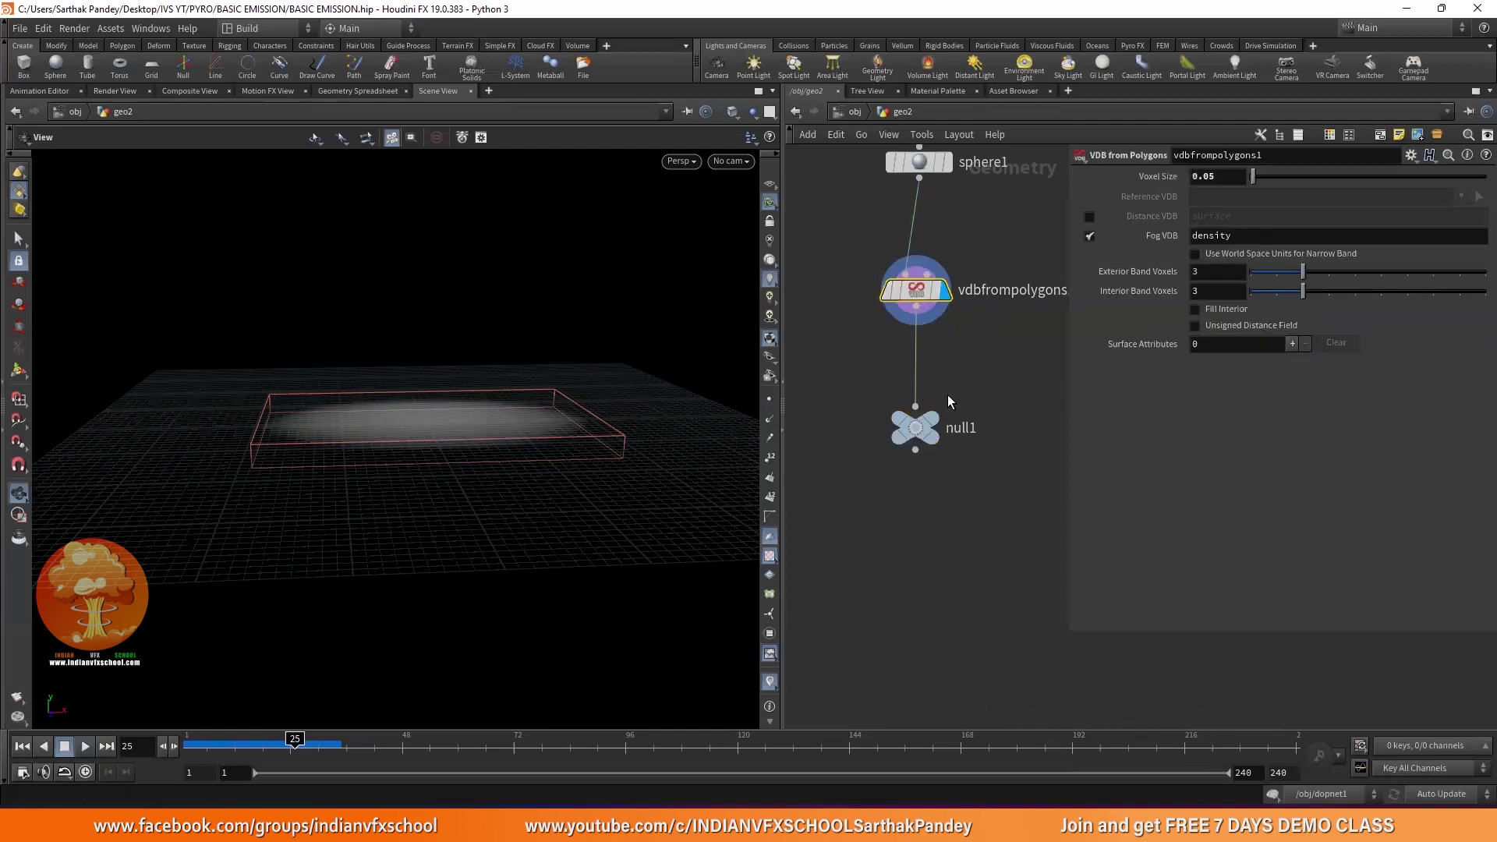
{"action": "left_click", "coordinate": [916, 428]}
- Copy the null1 node for referencing its path and save the scene
{"action": "key", "text": "ctrl+c"}
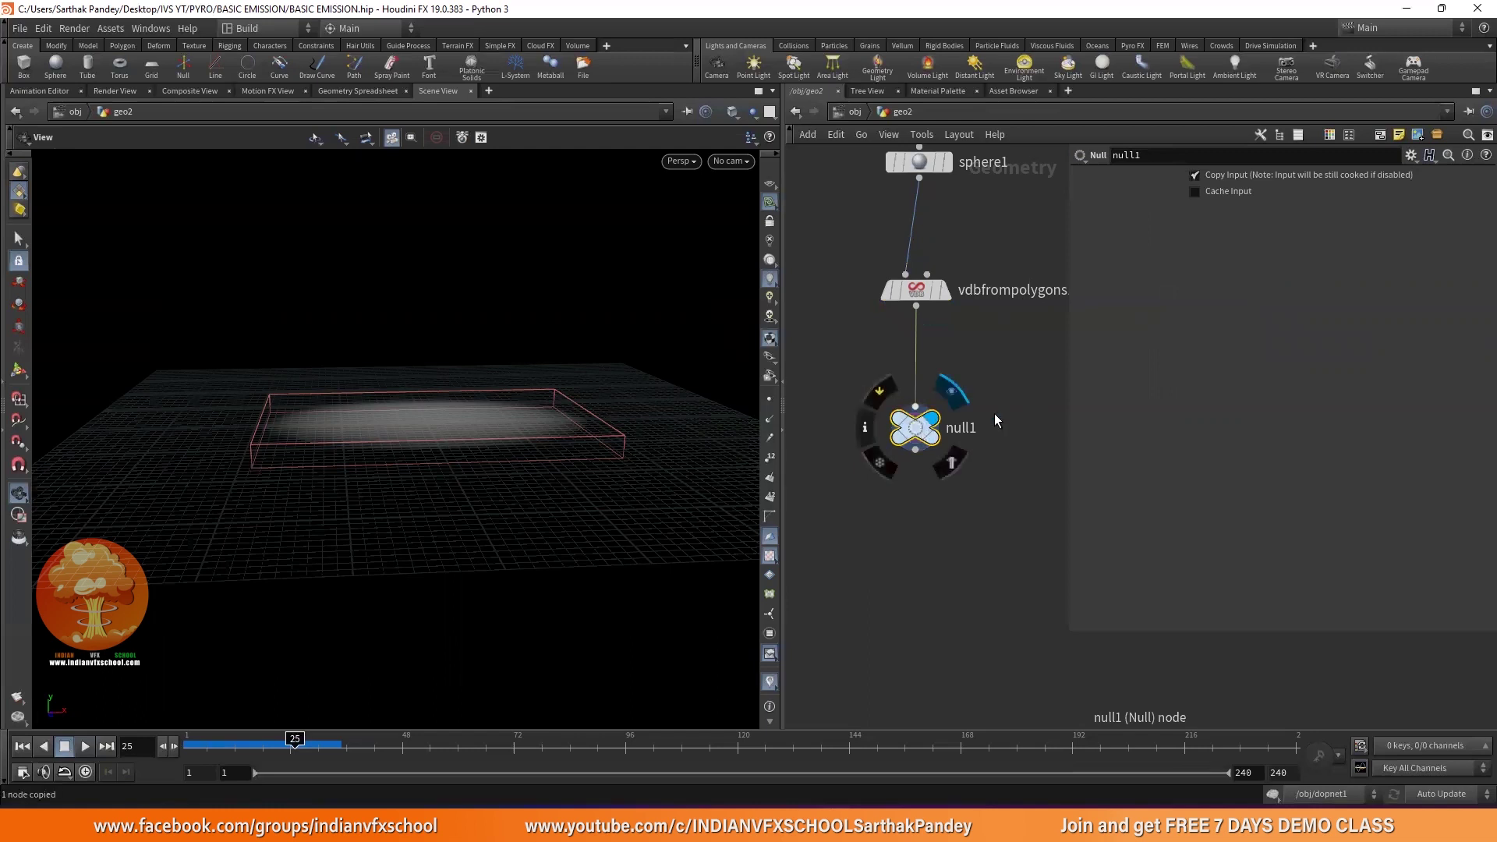
{"action": "key", "text": "h"}
{"action": "middle_click_drag", "start_coordinate": [922, 365], "coordinate": [910, 362]}
{"action": "key", "text": "ctrl+s"}
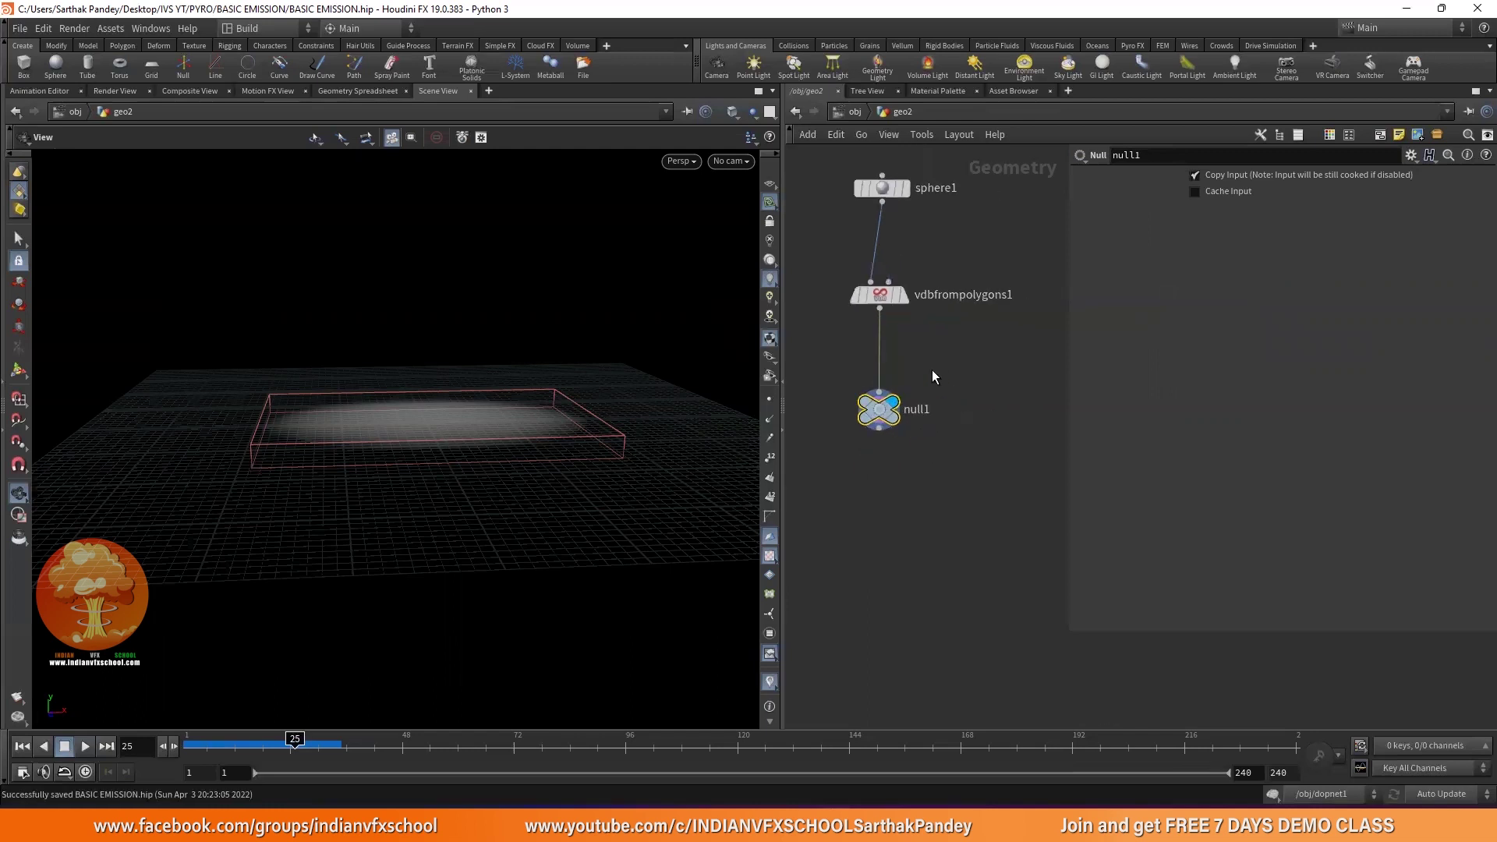
- Create a DOP Network at the object level below geo2 and go inside it
{"action": "key", "text": "u"}
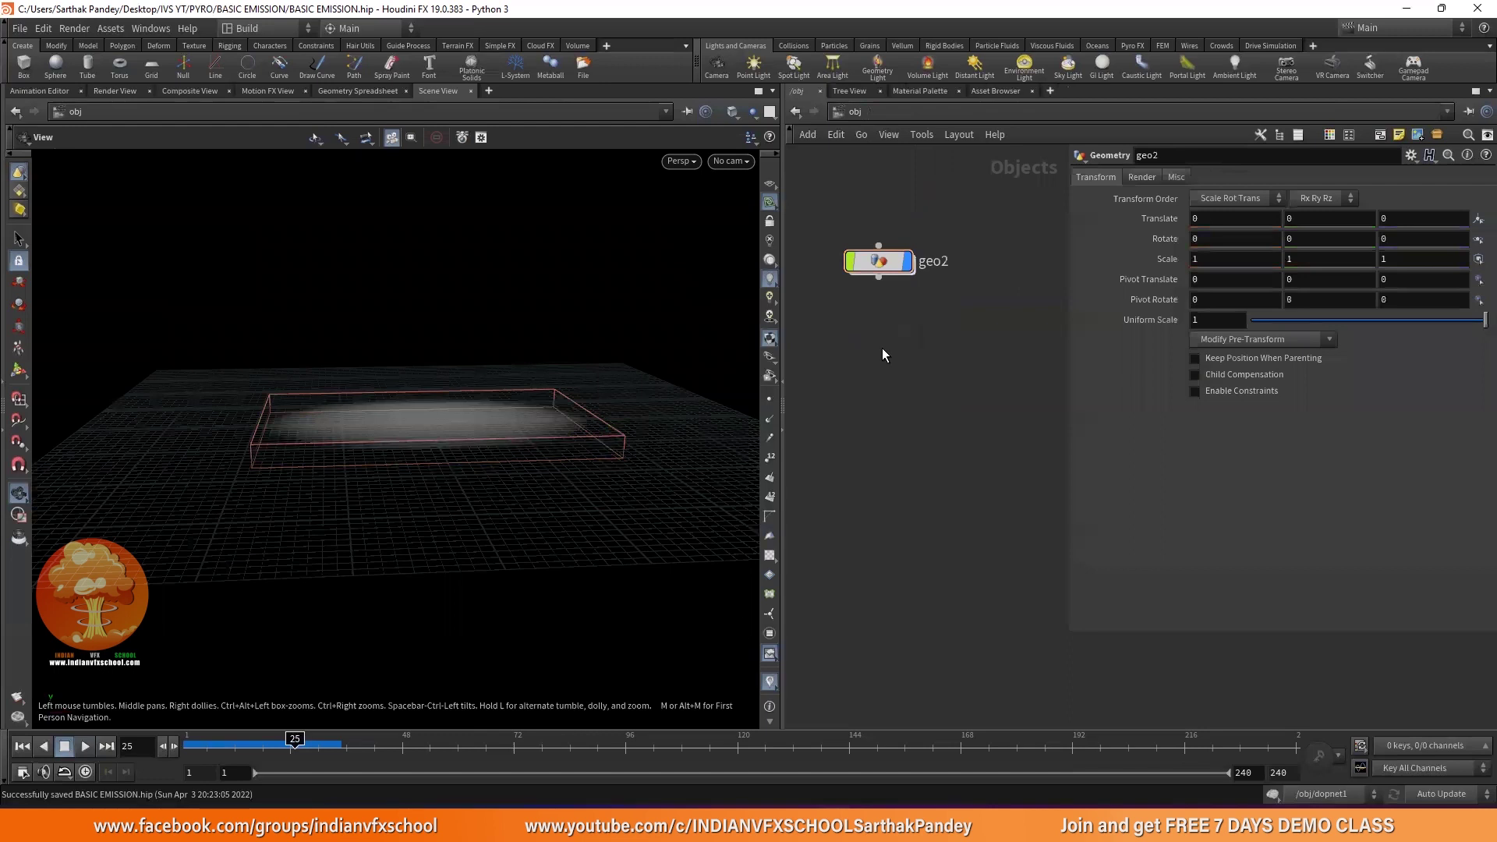
{"action": "key", "text": "Tab"}
{"action": "type", "text": "do"}
{"action": "key", "text": "Return"}
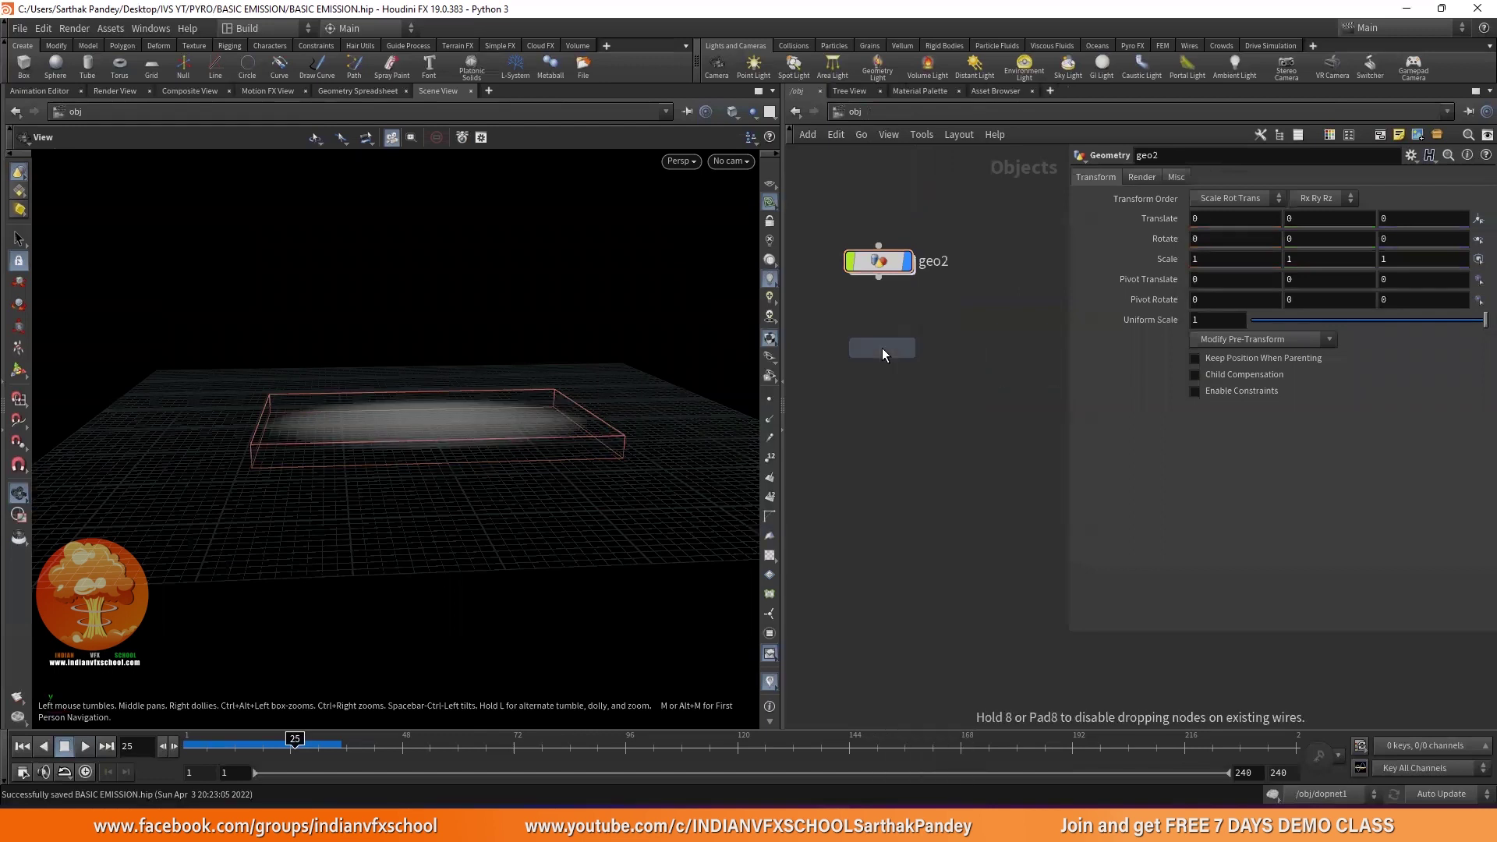
{"action": "left_click", "coordinate": [882, 348]}
{"action": "left_click_drag", "start_coordinate": [883, 360], "coordinate": [882, 379]}
{"action": "key", "text": "i"}
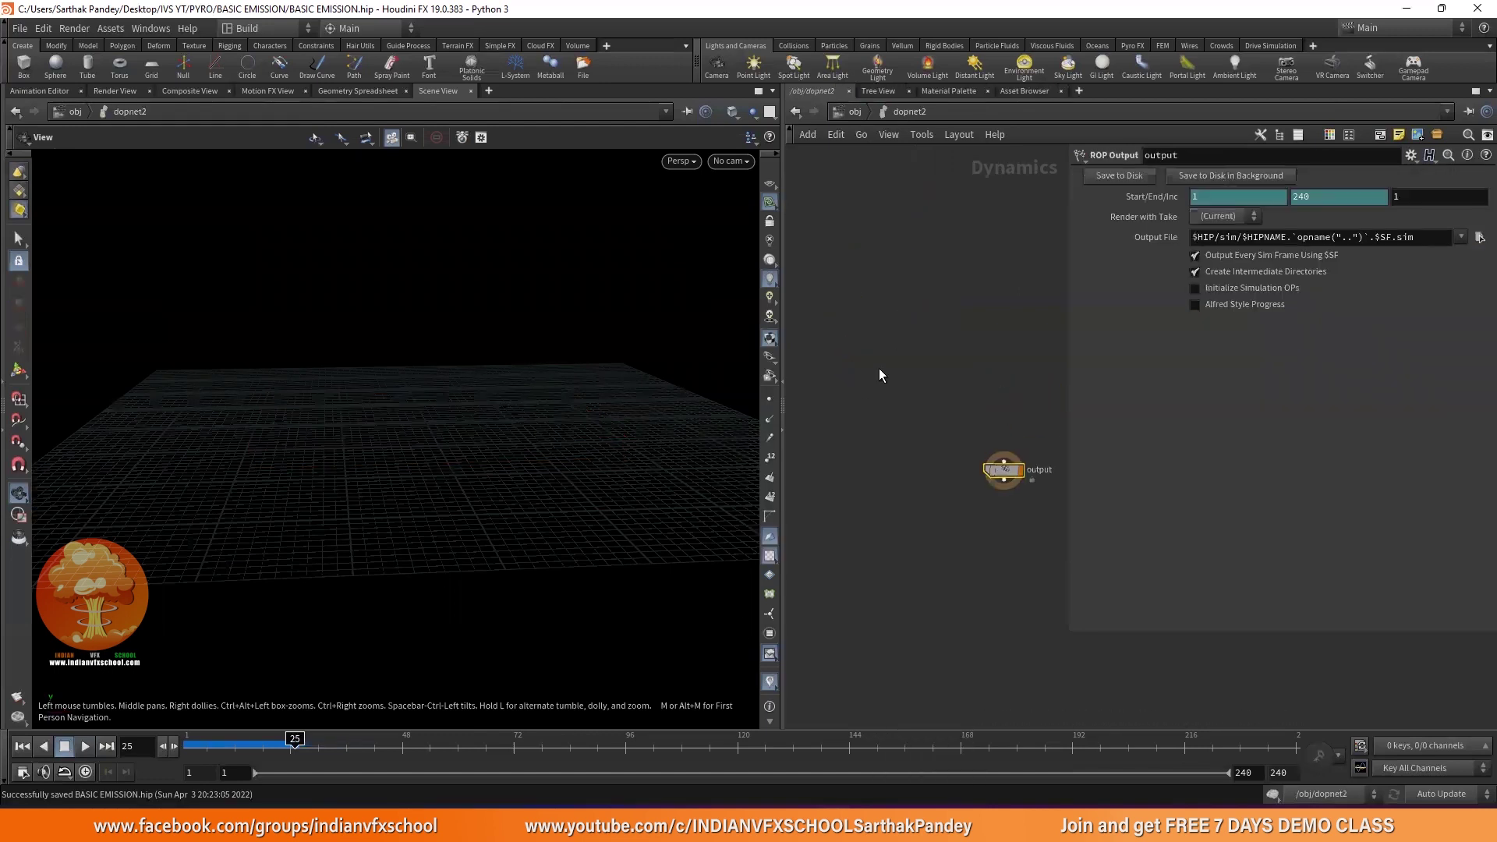
- Add a Smoke Object (Sparse) node to the DOP network
{"action": "key", "text": "Tab"}
{"action": "type", "text": "s"}
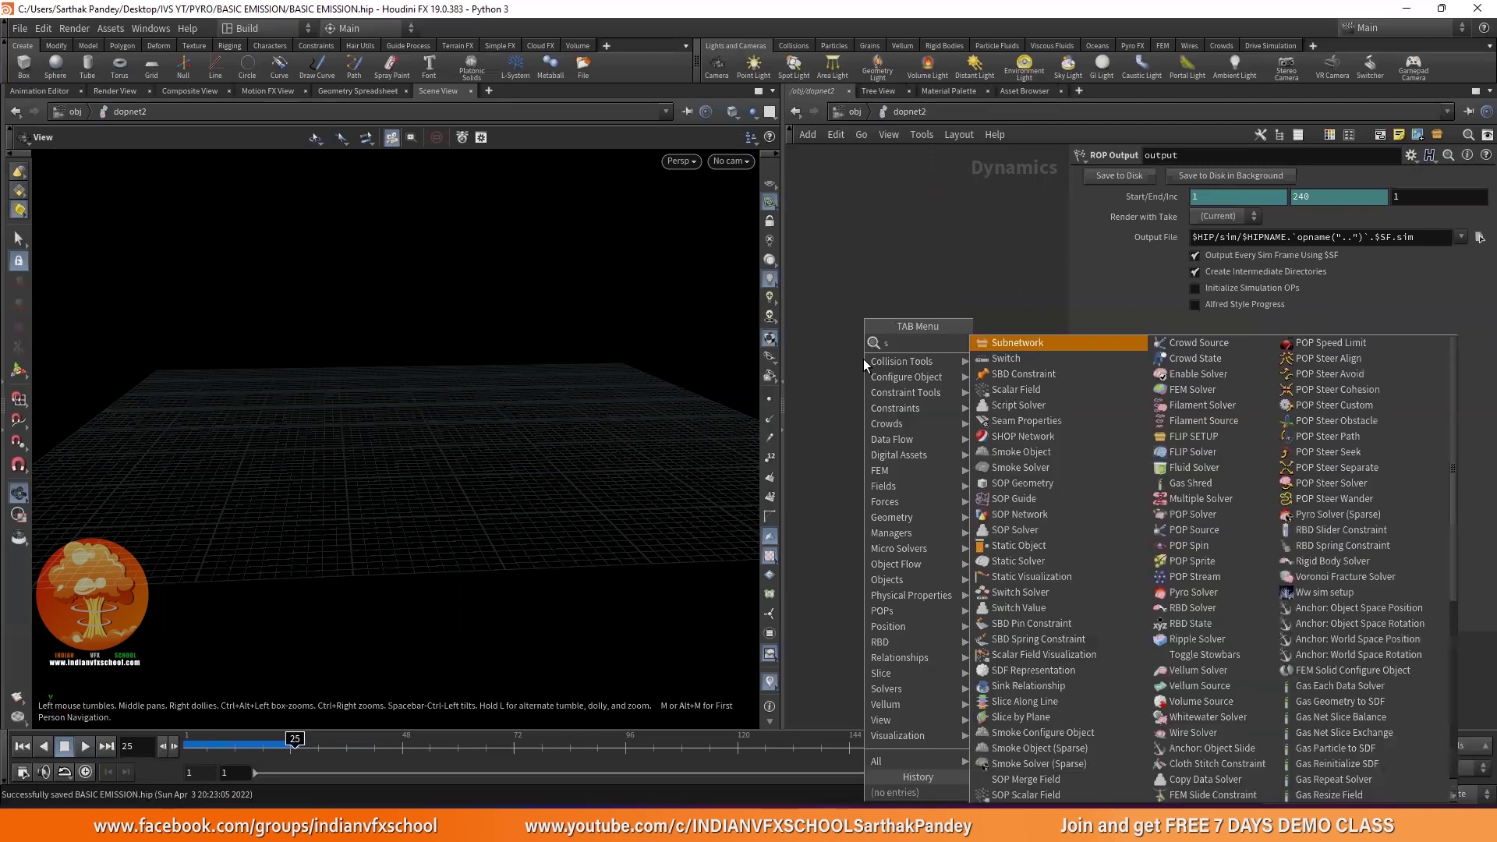
{"action": "type", "text": "mokeob"}
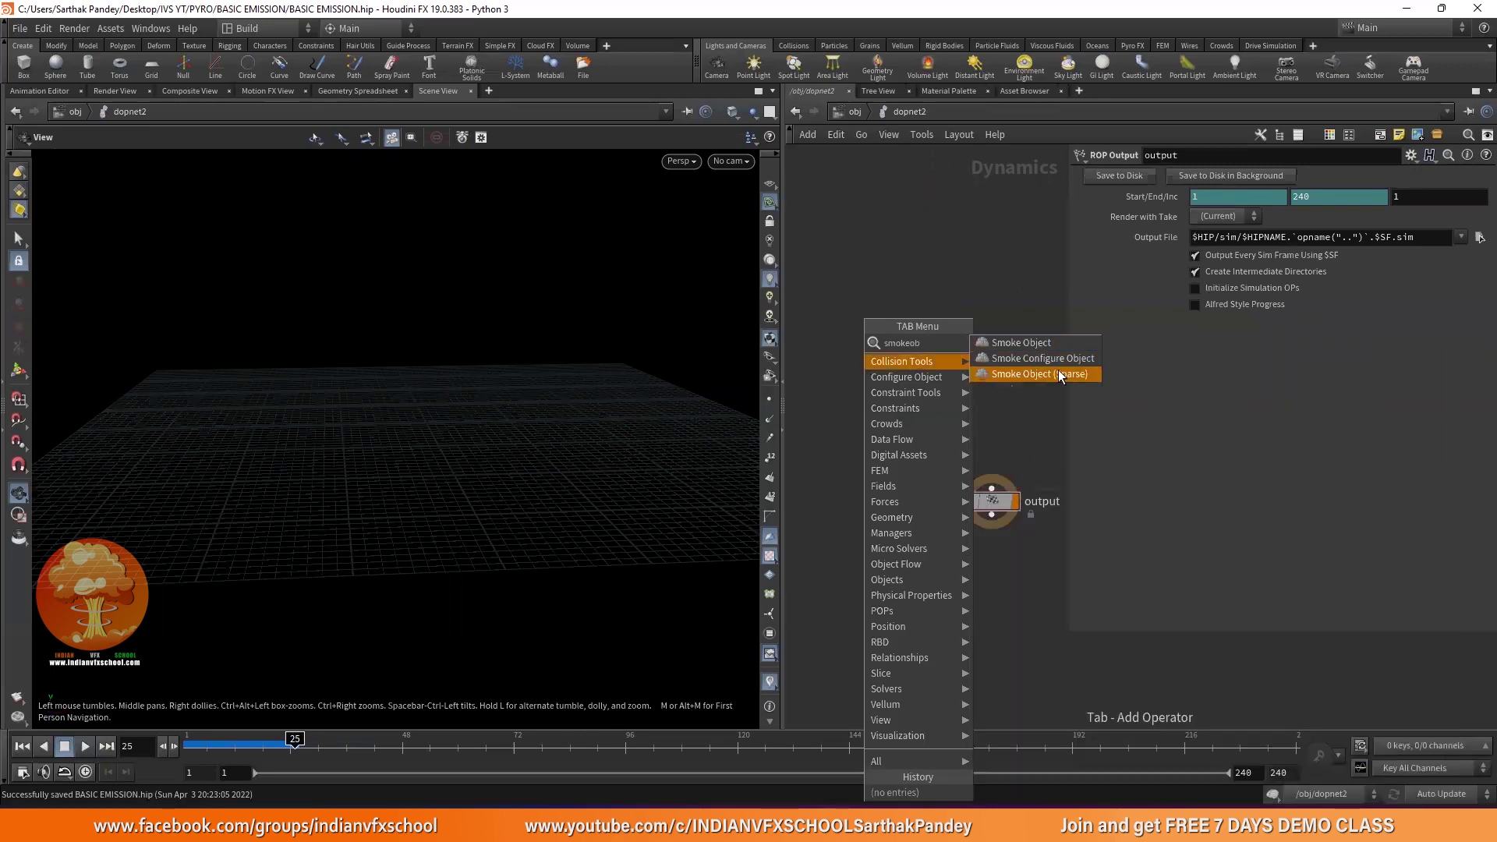
{"action": "left_click", "coordinate": [1059, 372]}
{"action": "left_click", "coordinate": [891, 343]}
{"action": "scroll", "coordinate": [924, 385], "scroll_direction": "down", "scroll_amount": 2}
{"action": "mouse_move", "coordinate": [922, 394]}
{"action": "middle_mouse_down"}
{"action": "mouse_move", "coordinate": [878, 389]}
{"action": "mouse_move", "coordinate": [914, 373]}
{"action": "middle_mouse_up"}
- Add a Pyro Solver (Sparse), feed the smoke object into its first input and connect the solver to the output node
{"action": "key", "text": "Tab"}
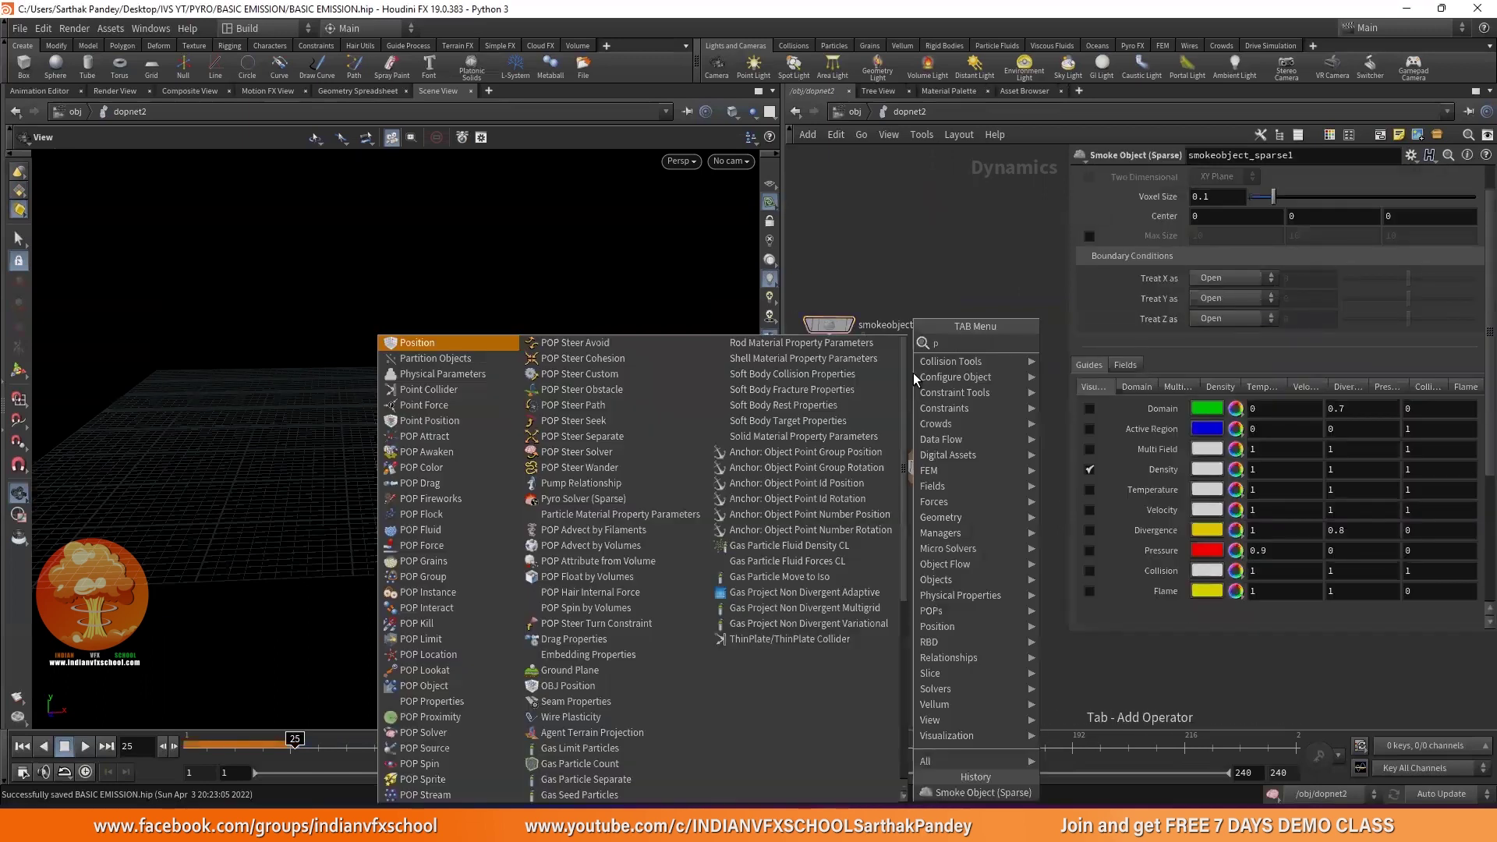
{"action": "type", "text": "pyr"}
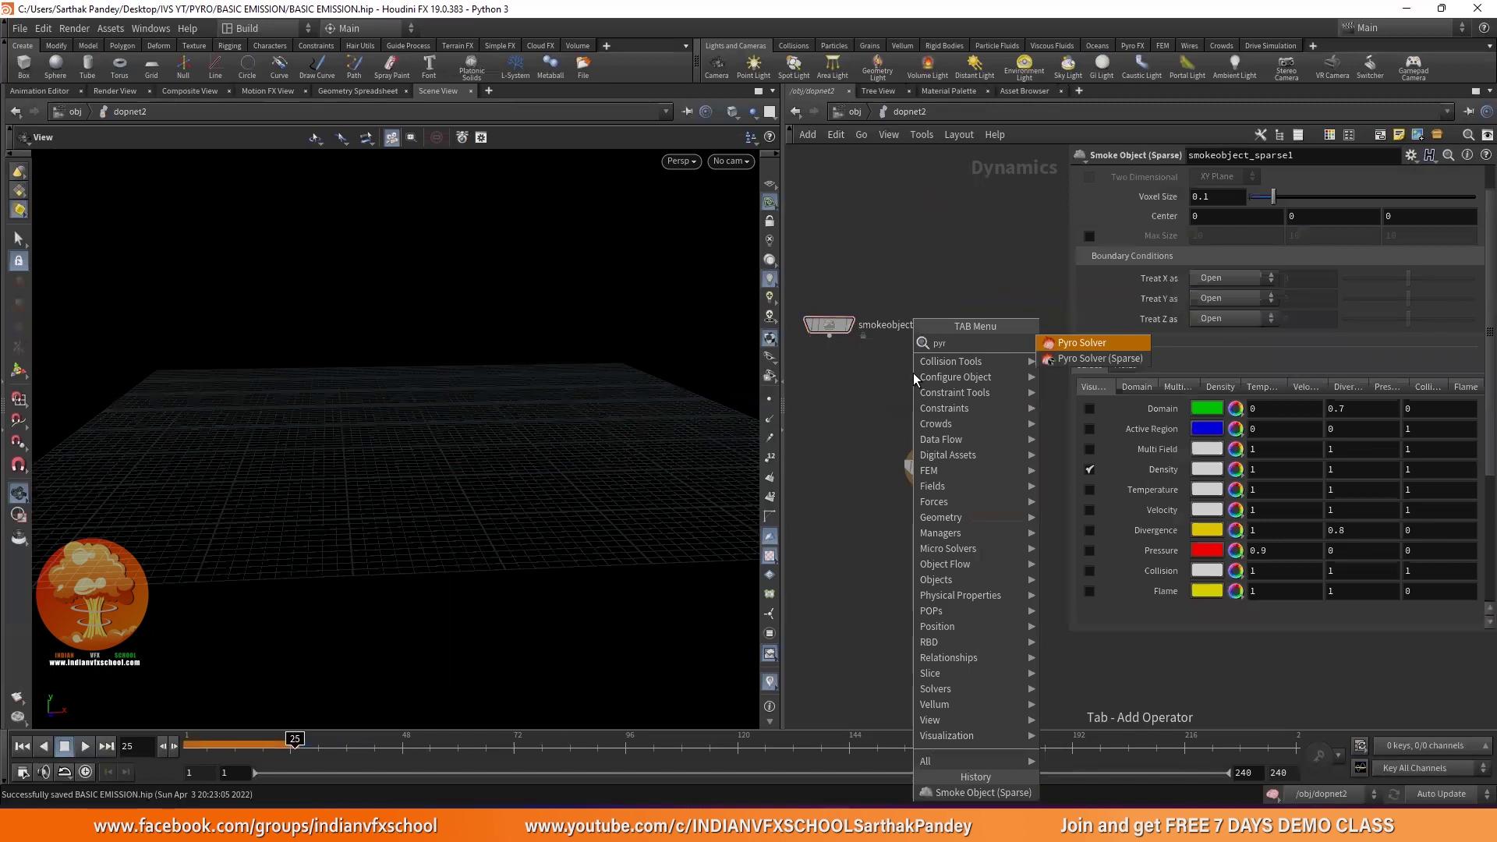
{"action": "type", "text": "os"}
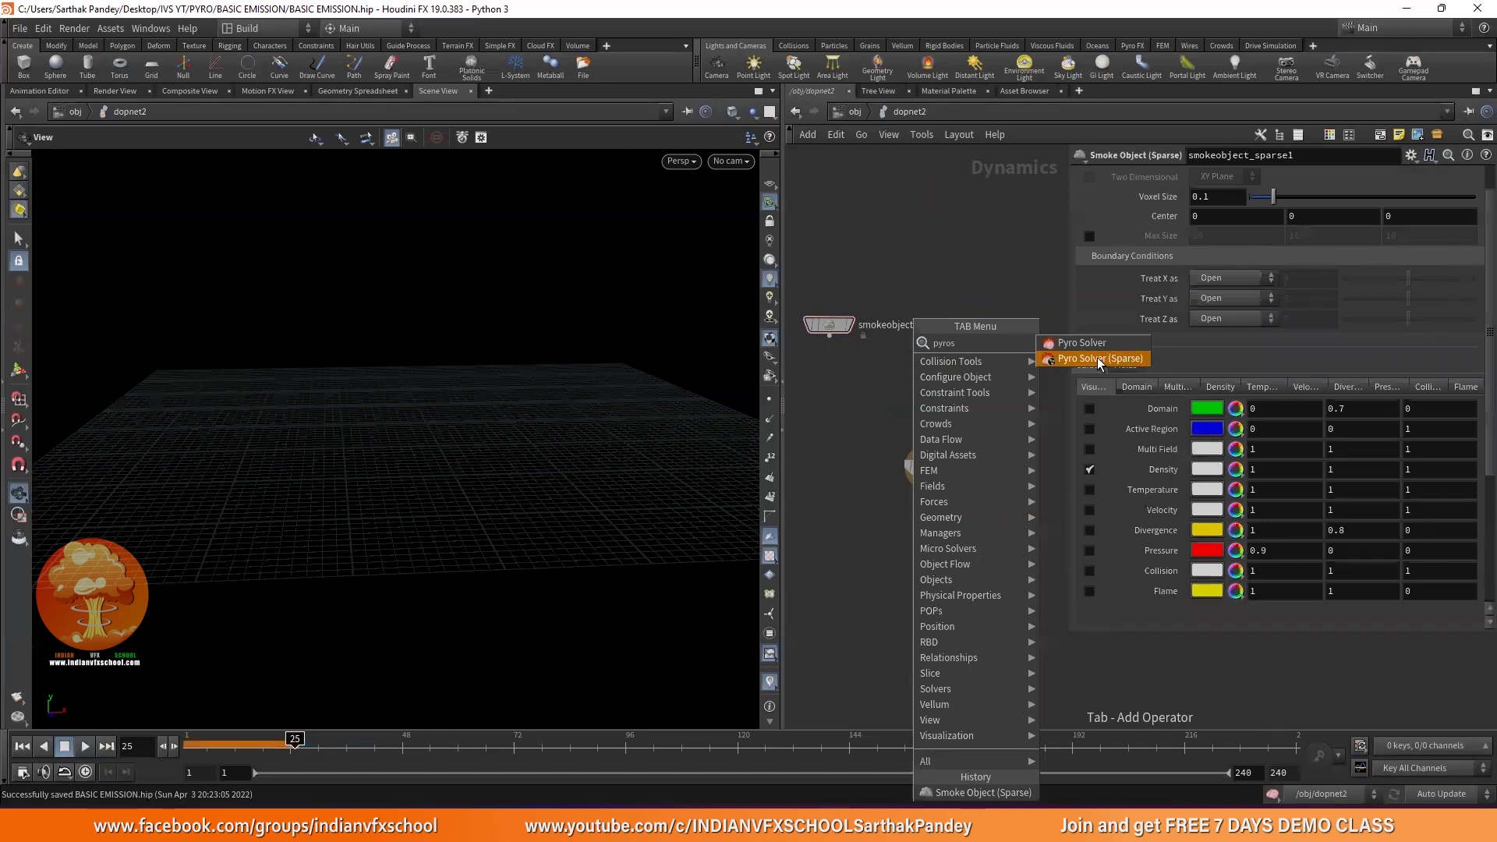
{"action": "left_click", "coordinate": [1100, 360]}
{"action": "left_click", "coordinate": [911, 375]}
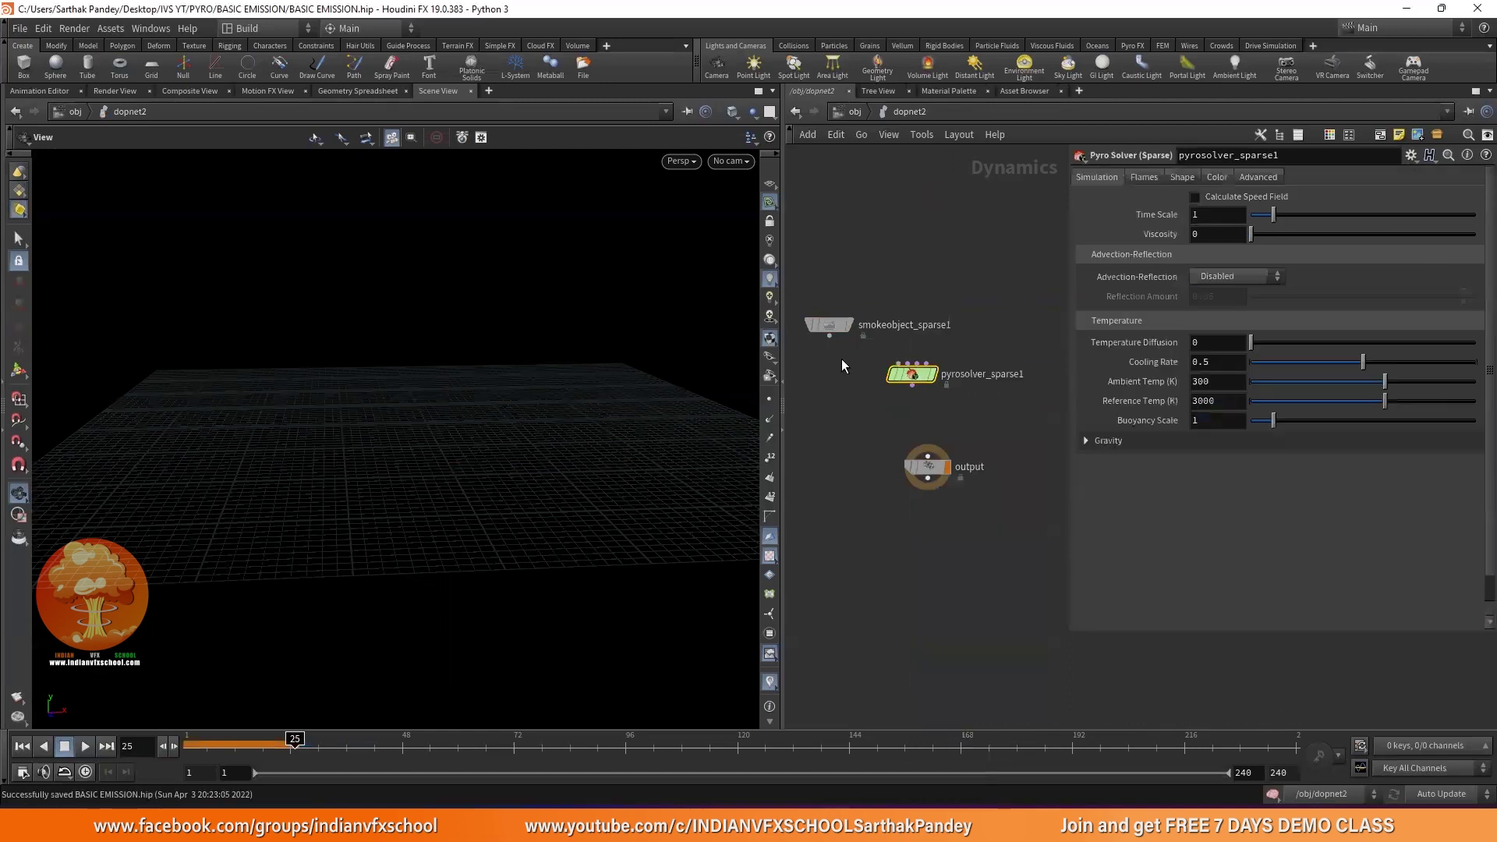
{"action": "left_click_drag", "start_coordinate": [867, 376], "coordinate": [928, 457]}
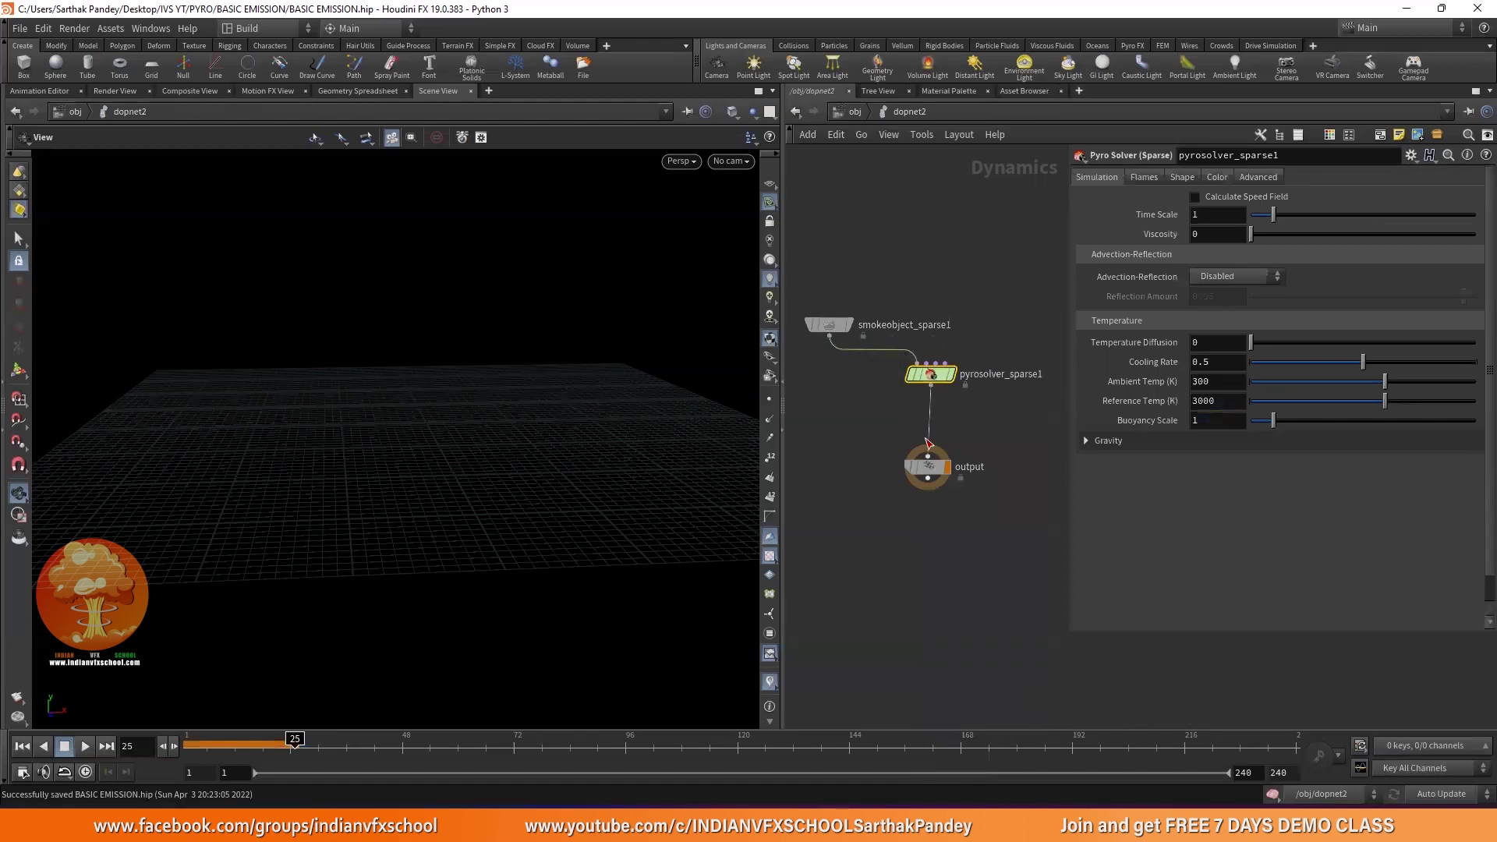
{"action": "middle_click_drag", "start_coordinate": [974, 430], "coordinate": [969, 488]}
{"action": "left_click_drag", "start_coordinate": [830, 381], "coordinate": [830, 340]}
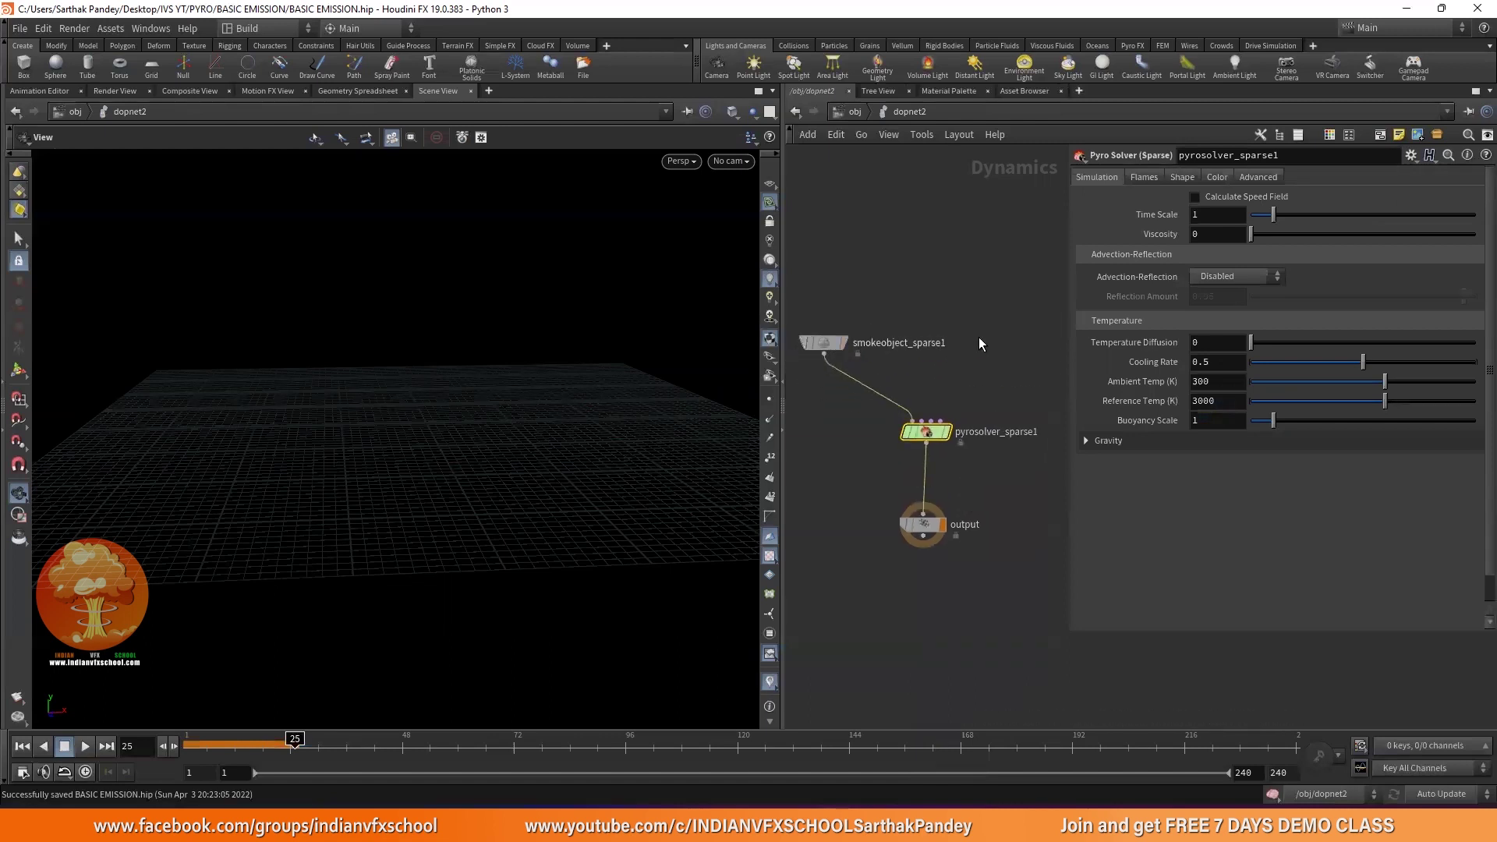
- Add a Volume Source node and wire it into the third input of the sparse pyro solver
{"action": "middle_click_drag", "start_coordinate": [993, 340], "coordinate": [958, 332]}
{"action": "key", "text": "Tab"}
{"action": "type", "text": "vol"}
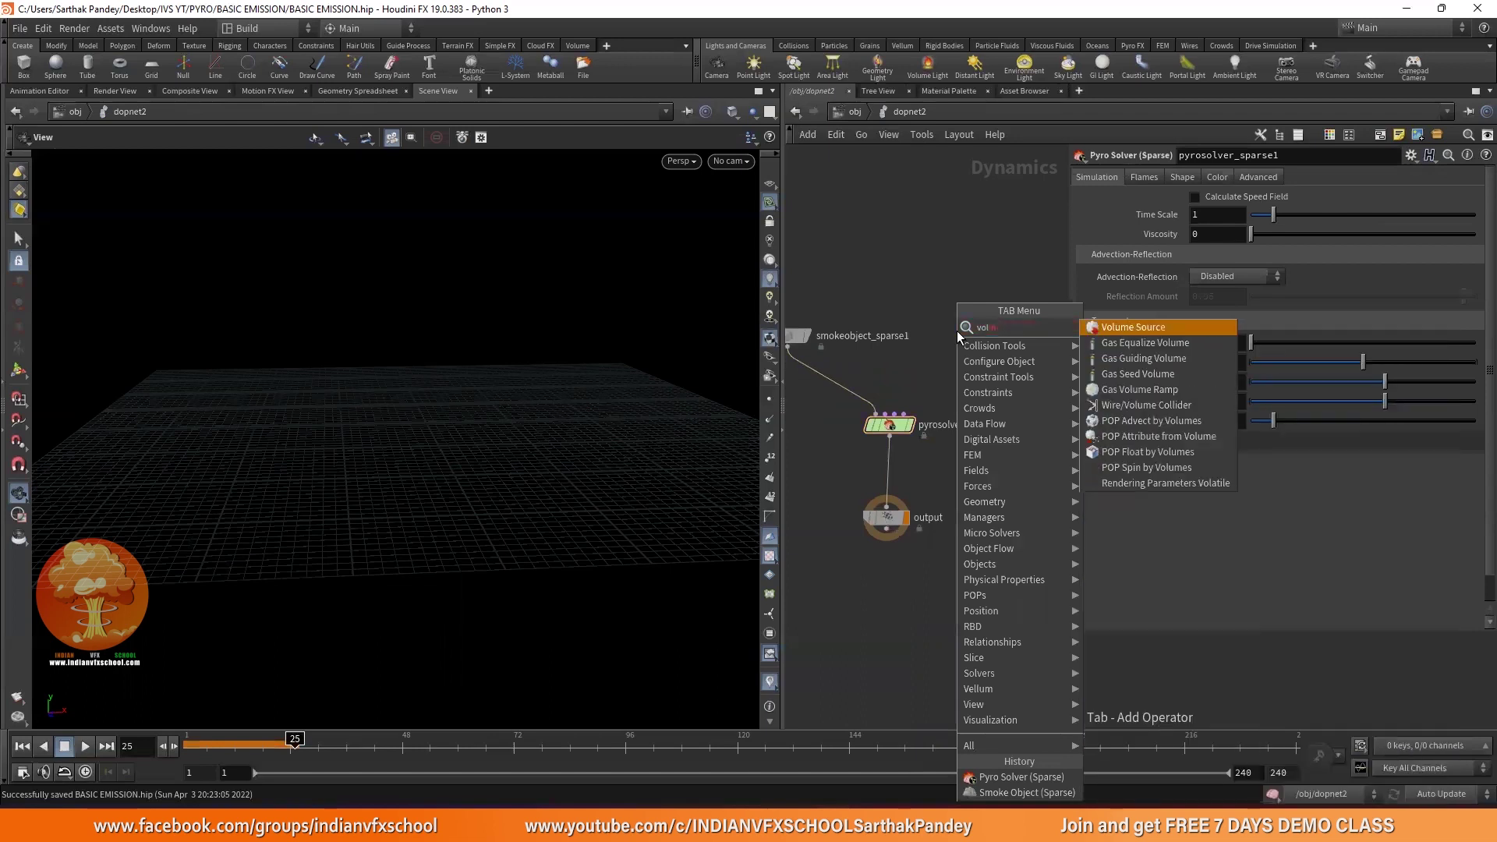
{"action": "left_click", "coordinate": [1108, 329]}
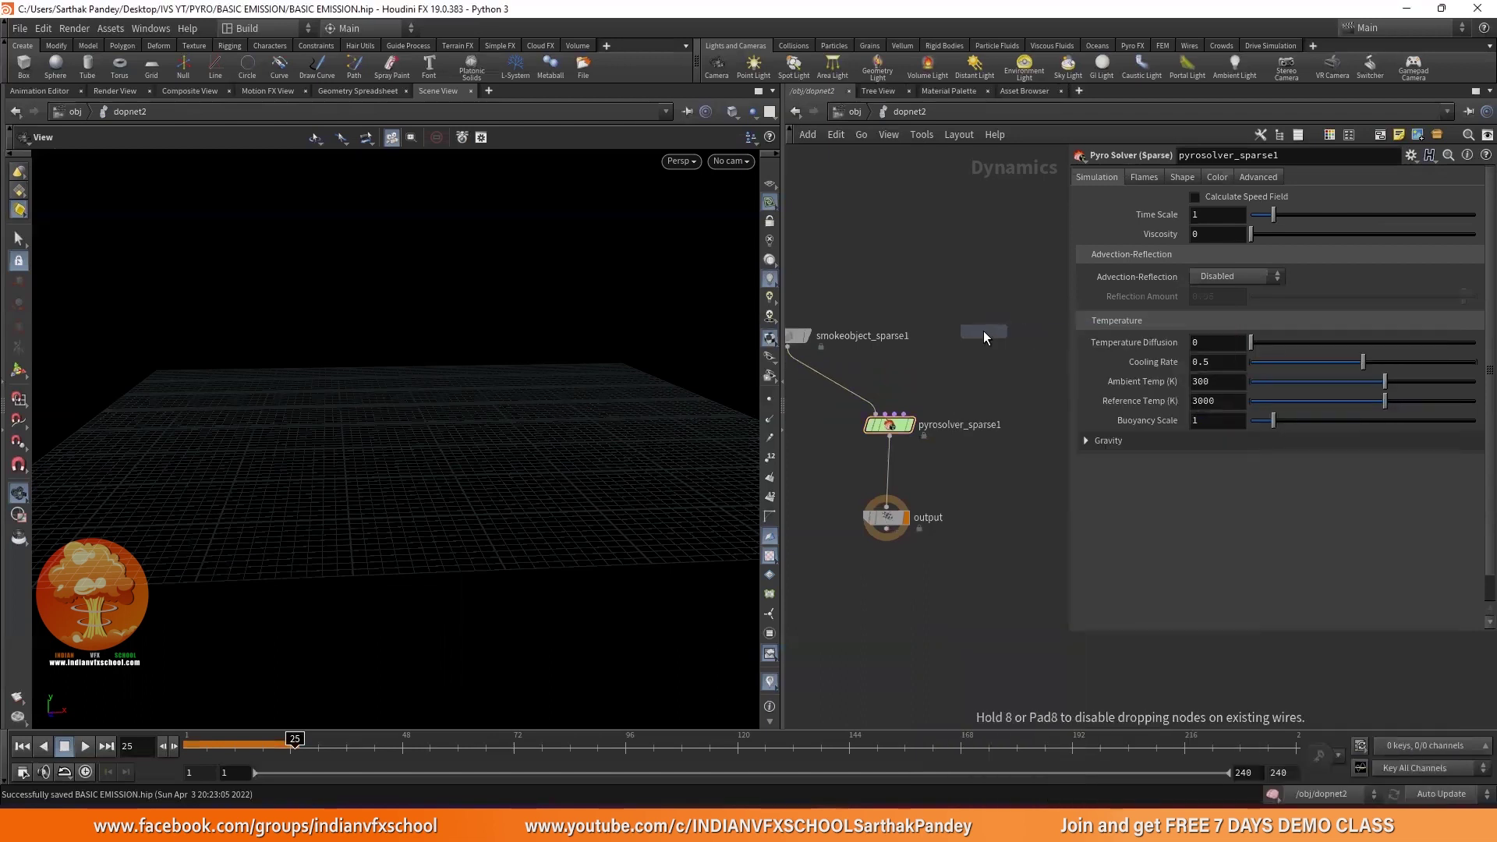
{"action": "left_click", "coordinate": [984, 331]}
{"action": "left_click_drag", "start_coordinate": [985, 343], "coordinate": [894, 418]}
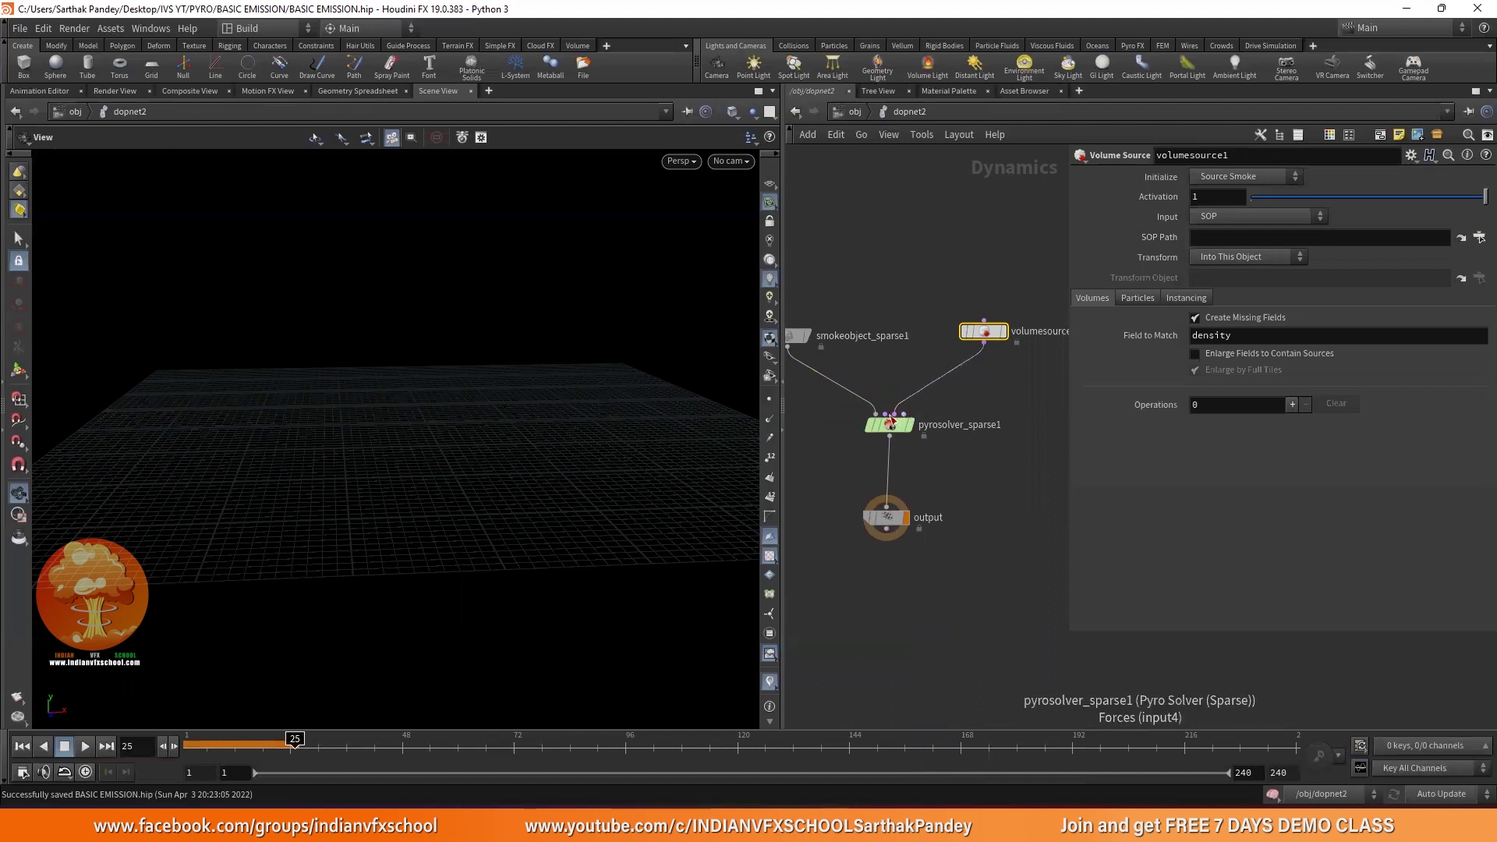
- Return the timeline to frame 1 and inspect the smoke container in the viewport
{"action": "left_click", "coordinate": [24, 748]}
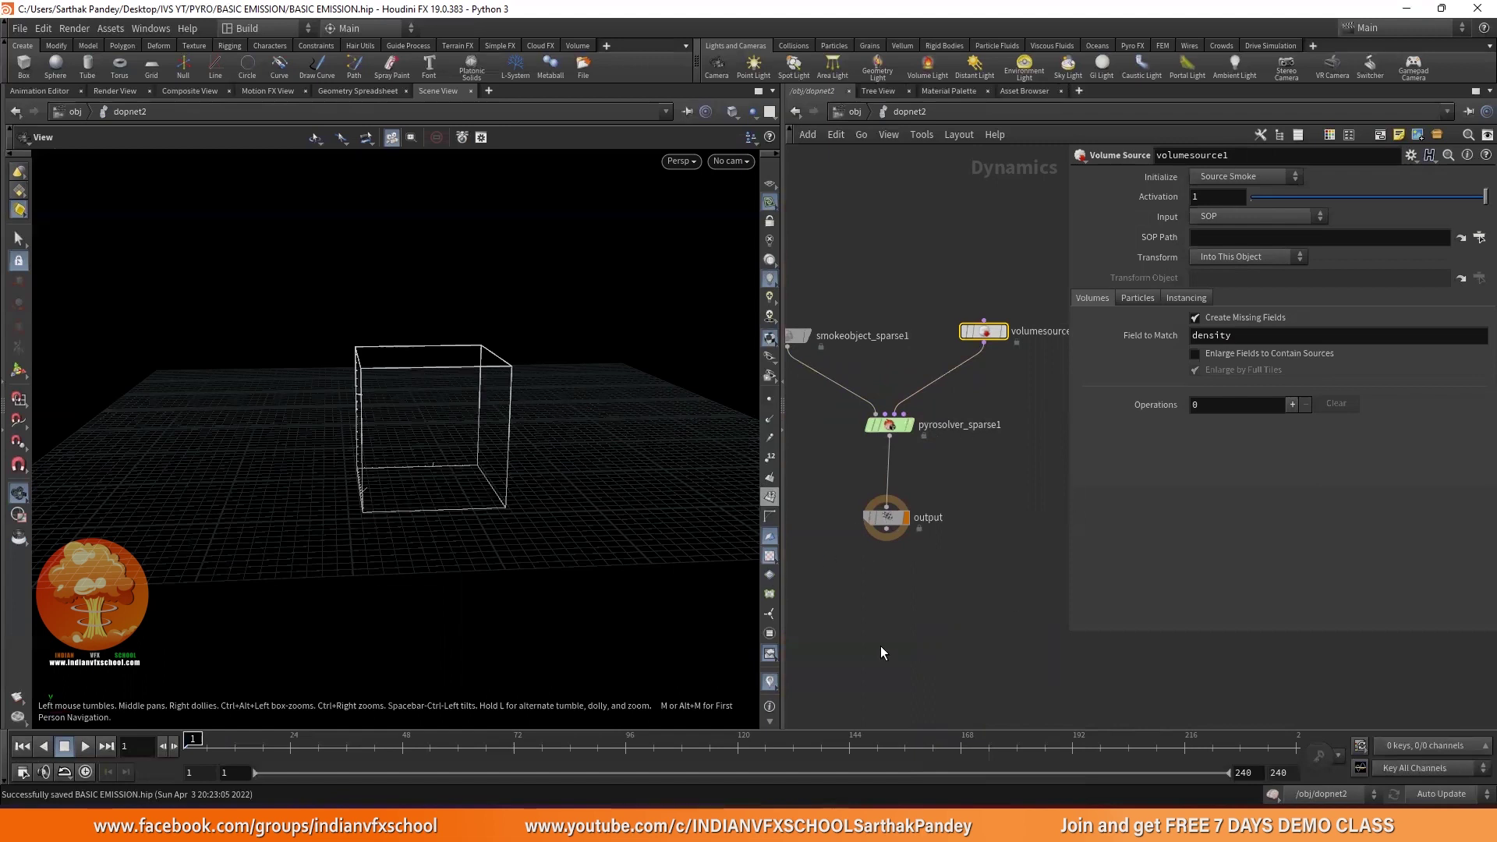
{"action": "left_click_drag", "start_coordinate": [566, 602], "coordinate": [550, 594]}
{"action": "scroll", "coordinate": [901, 444], "scroll_direction": "down", "scroll_amount": 3}
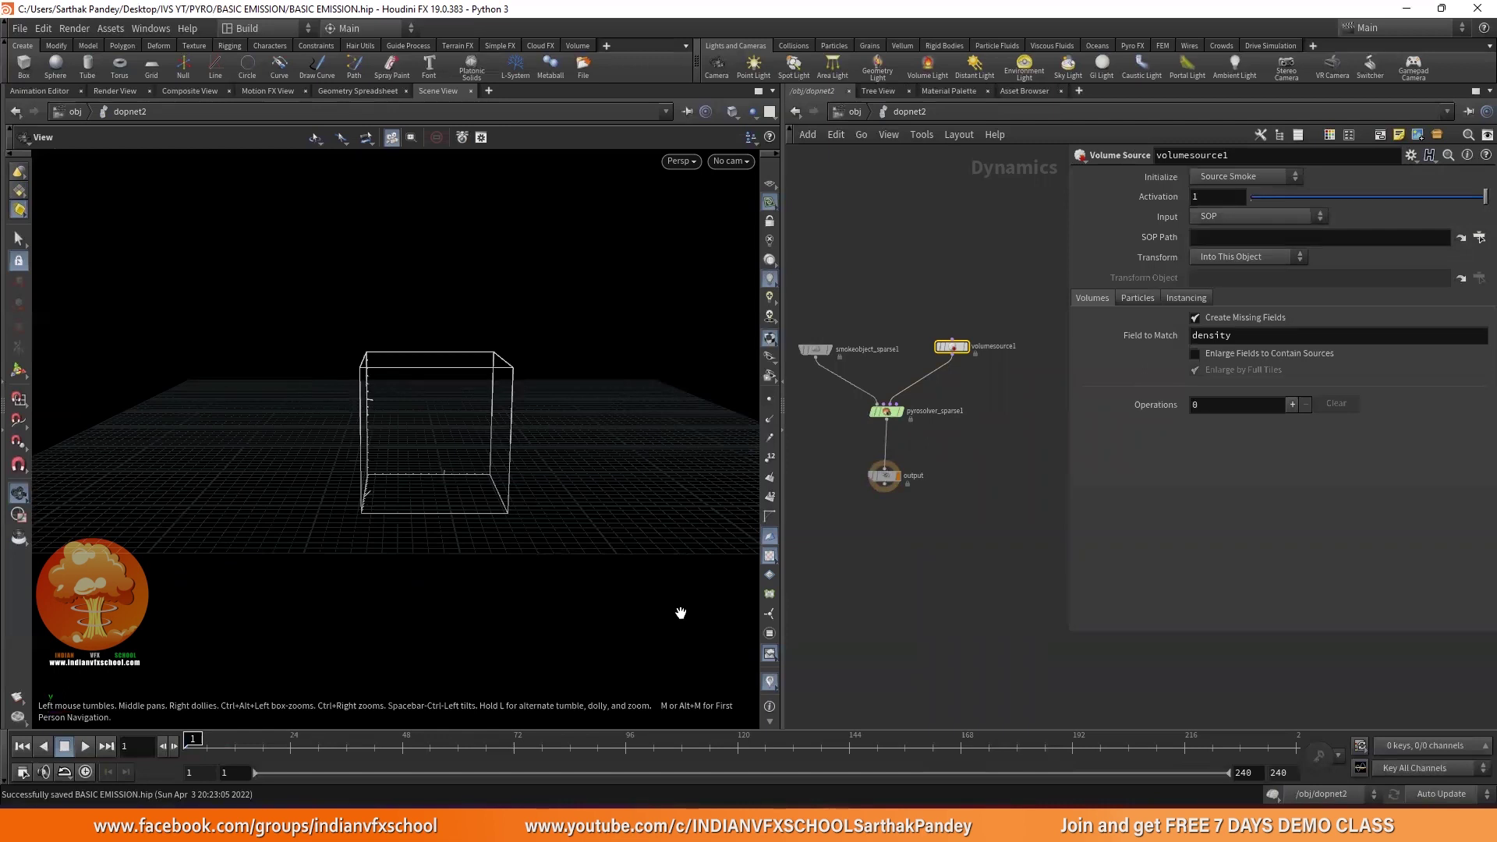
- Set the Volume Source's SOP Path to /obj/geo2/null1 using the copied node reference
{"action": "scroll", "coordinate": [964, 345], "scroll_direction": "up", "scroll_amount": 3}
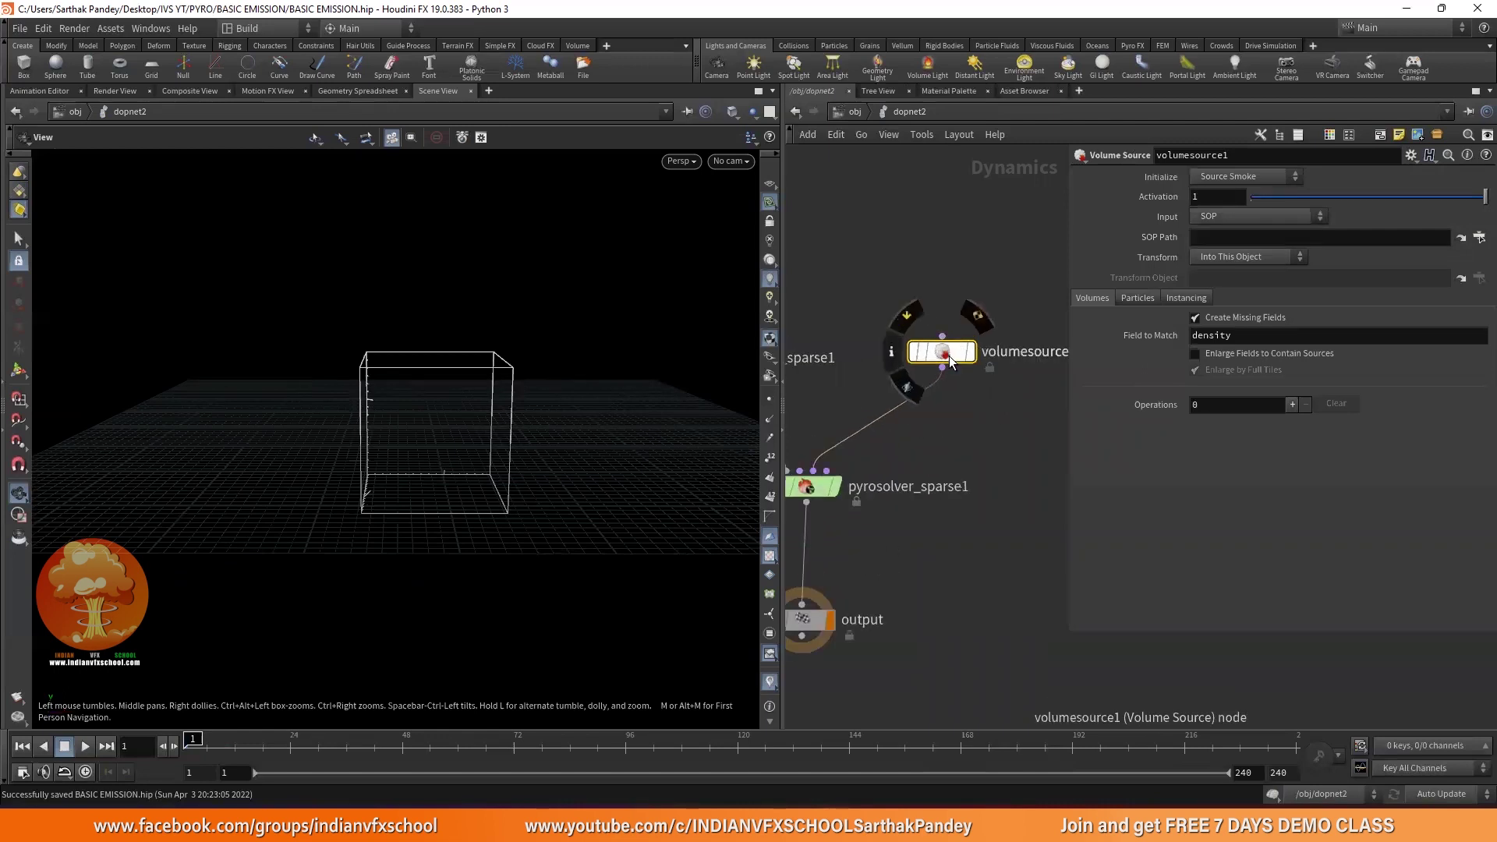
{"action": "scroll", "coordinate": [970, 374], "scroll_direction": "down", "scroll_amount": 2}
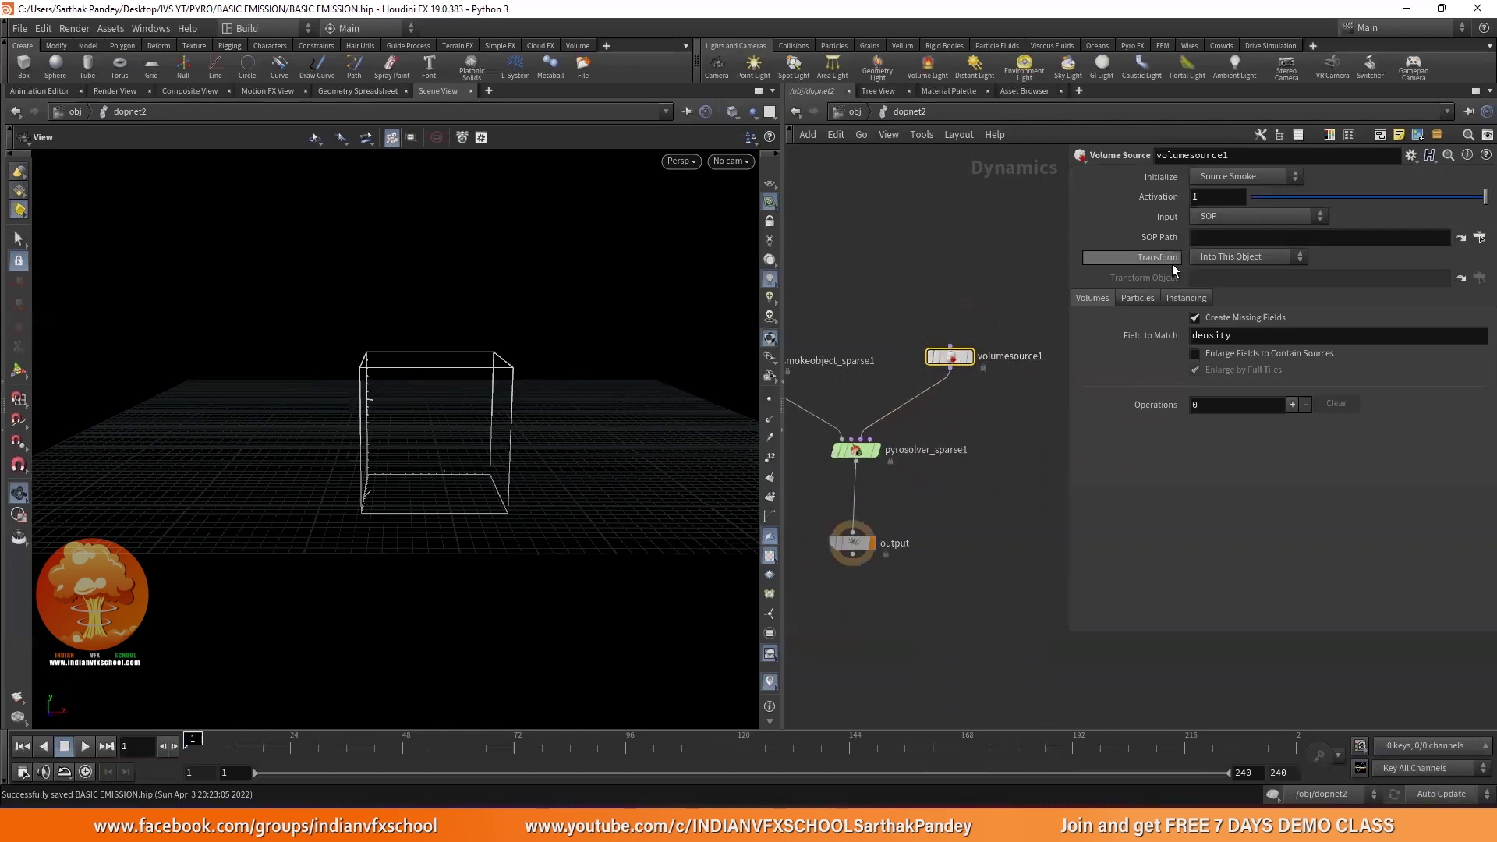
{"action": "left_click", "coordinate": [1232, 235]}
{"action": "key", "text": "ctrl+v"}
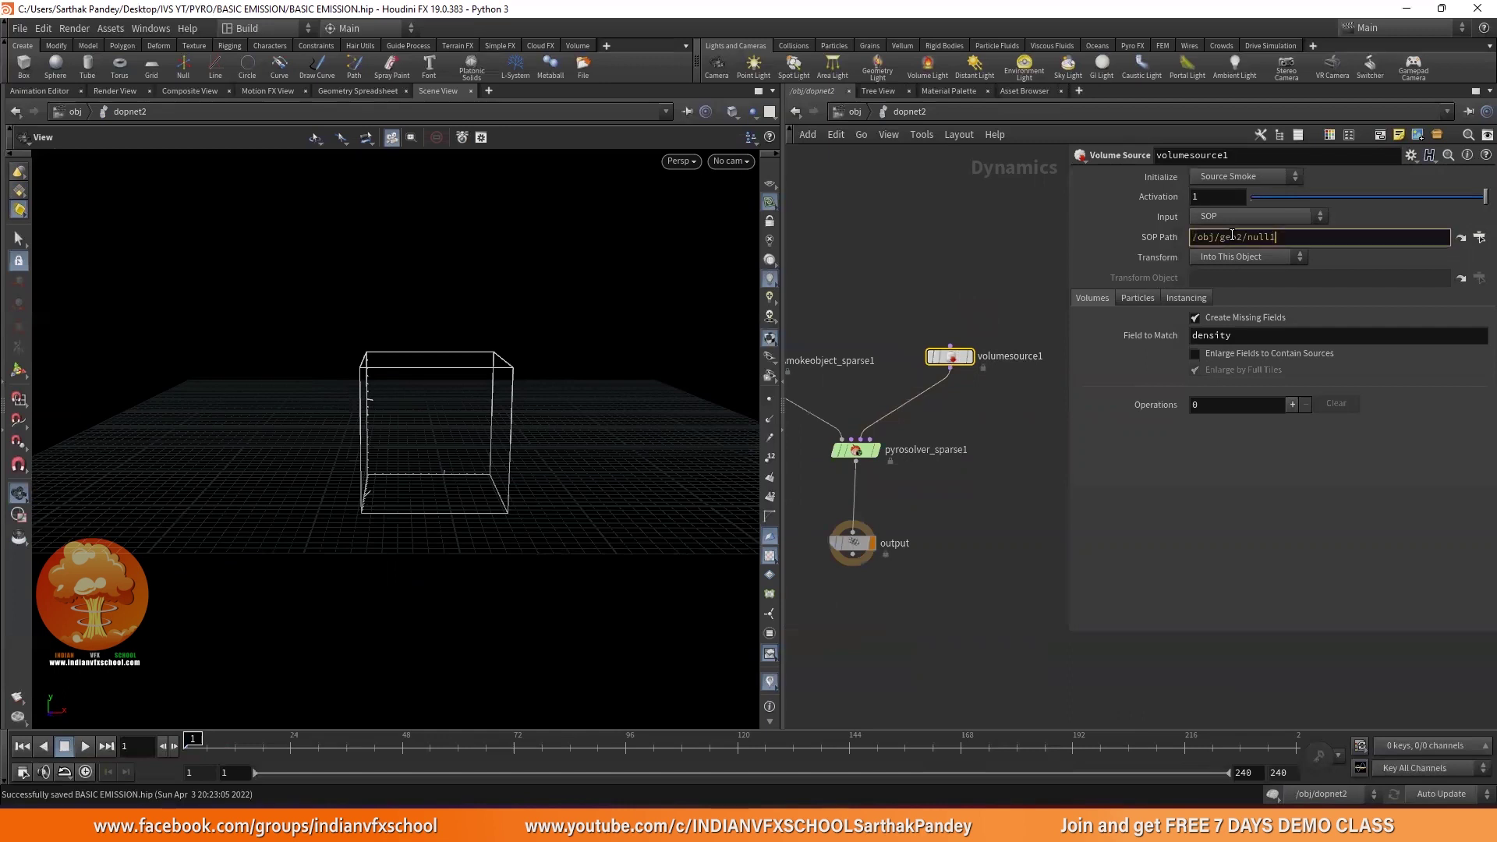
{"action": "key", "text": "Return"}
{"action": "left_click_drag", "start_coordinate": [597, 344], "coordinate": [555, 418]}
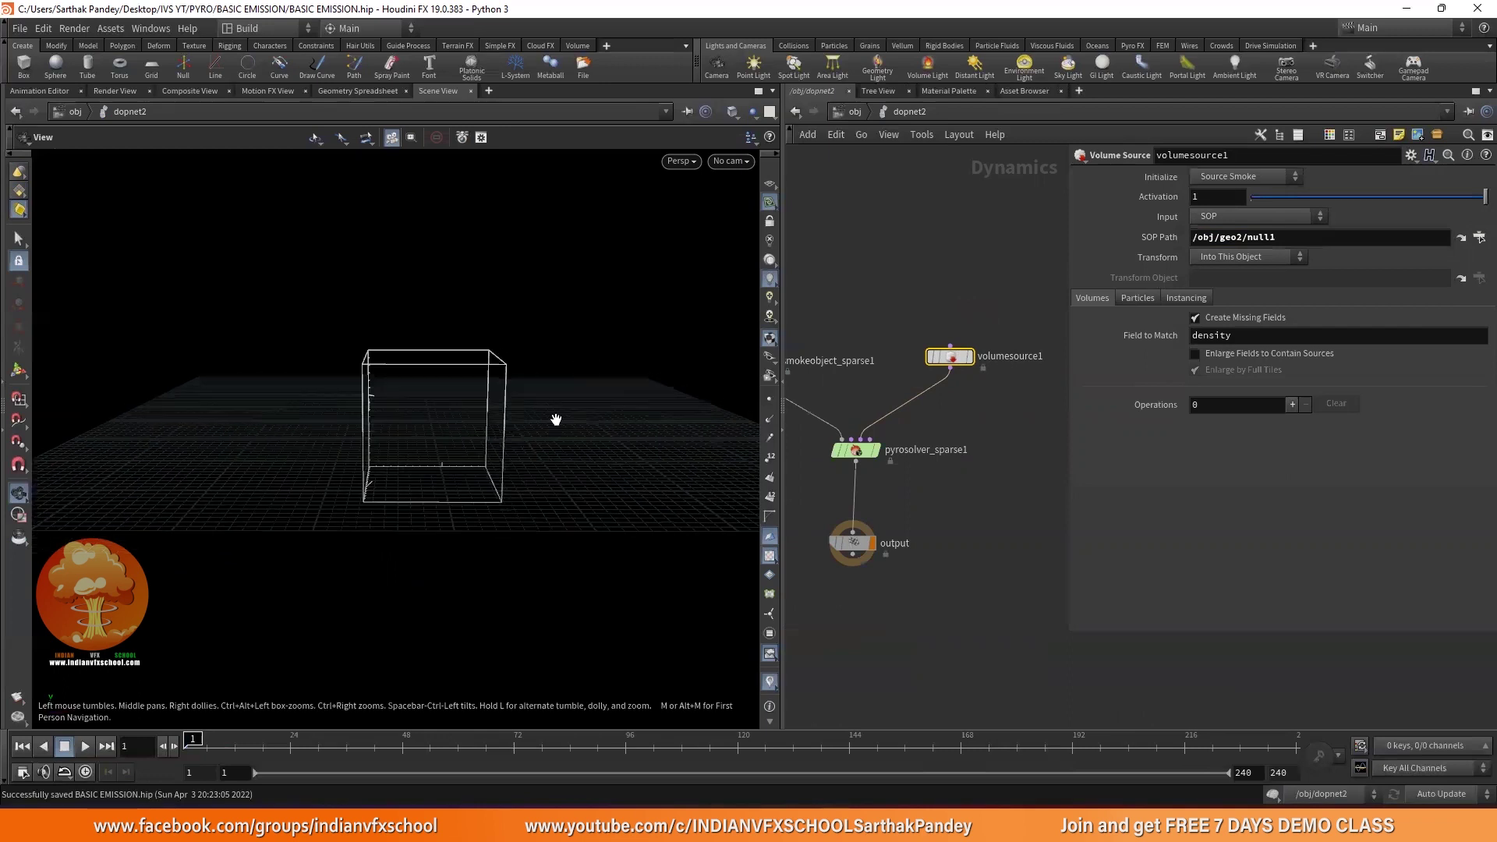
- Go back inside geo2 and review the null, sphere and VDB nodes, ending with vdbfrompolygons1 displayed
{"action": "left_click", "coordinate": [854, 112]}
{"action": "double_click", "coordinate": [880, 268]}
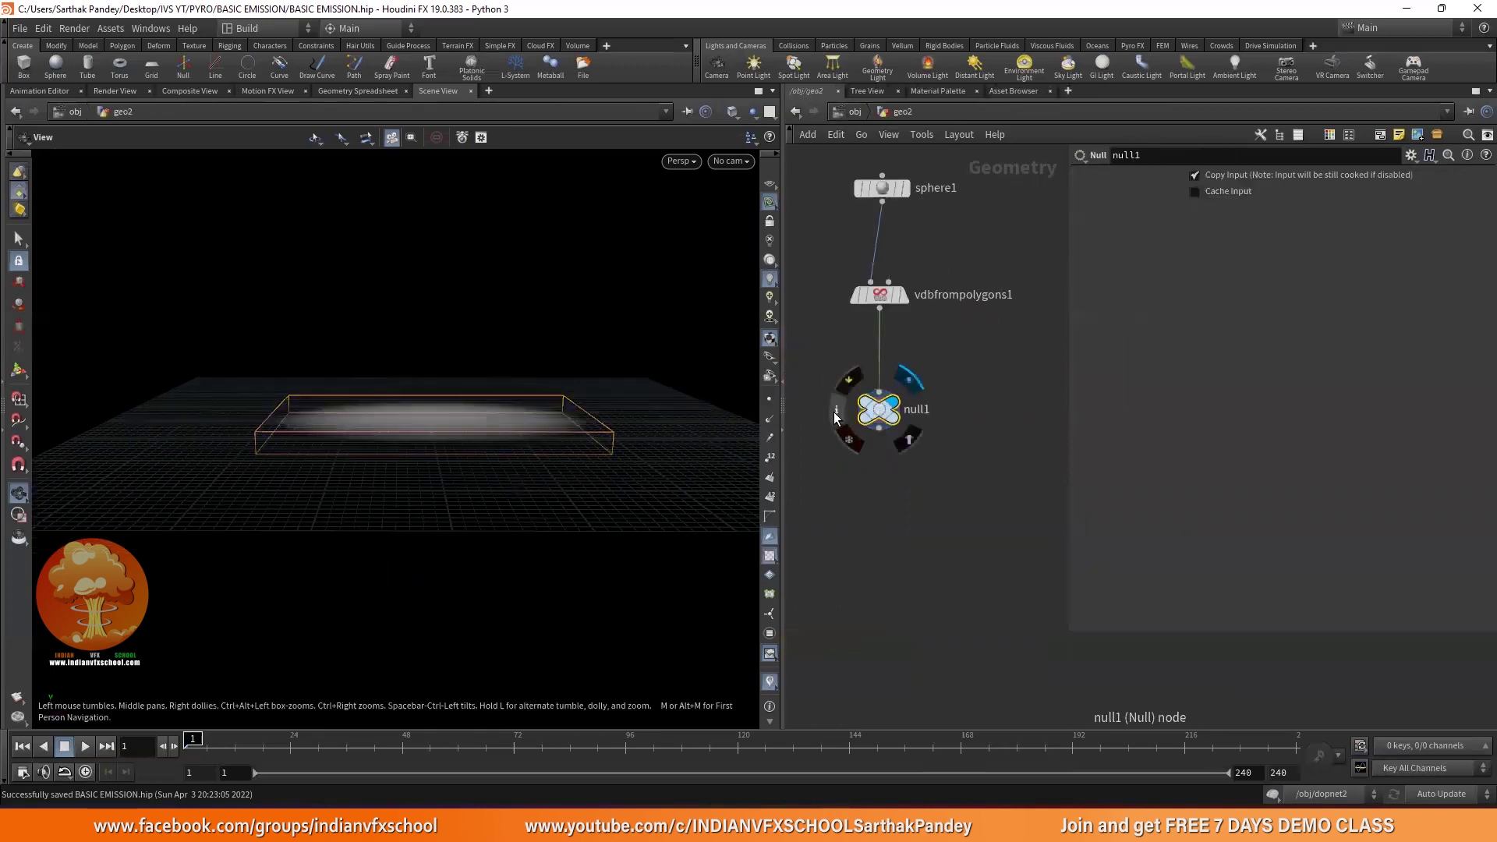
{"action": "middle_click", "coordinate": [891, 416]}
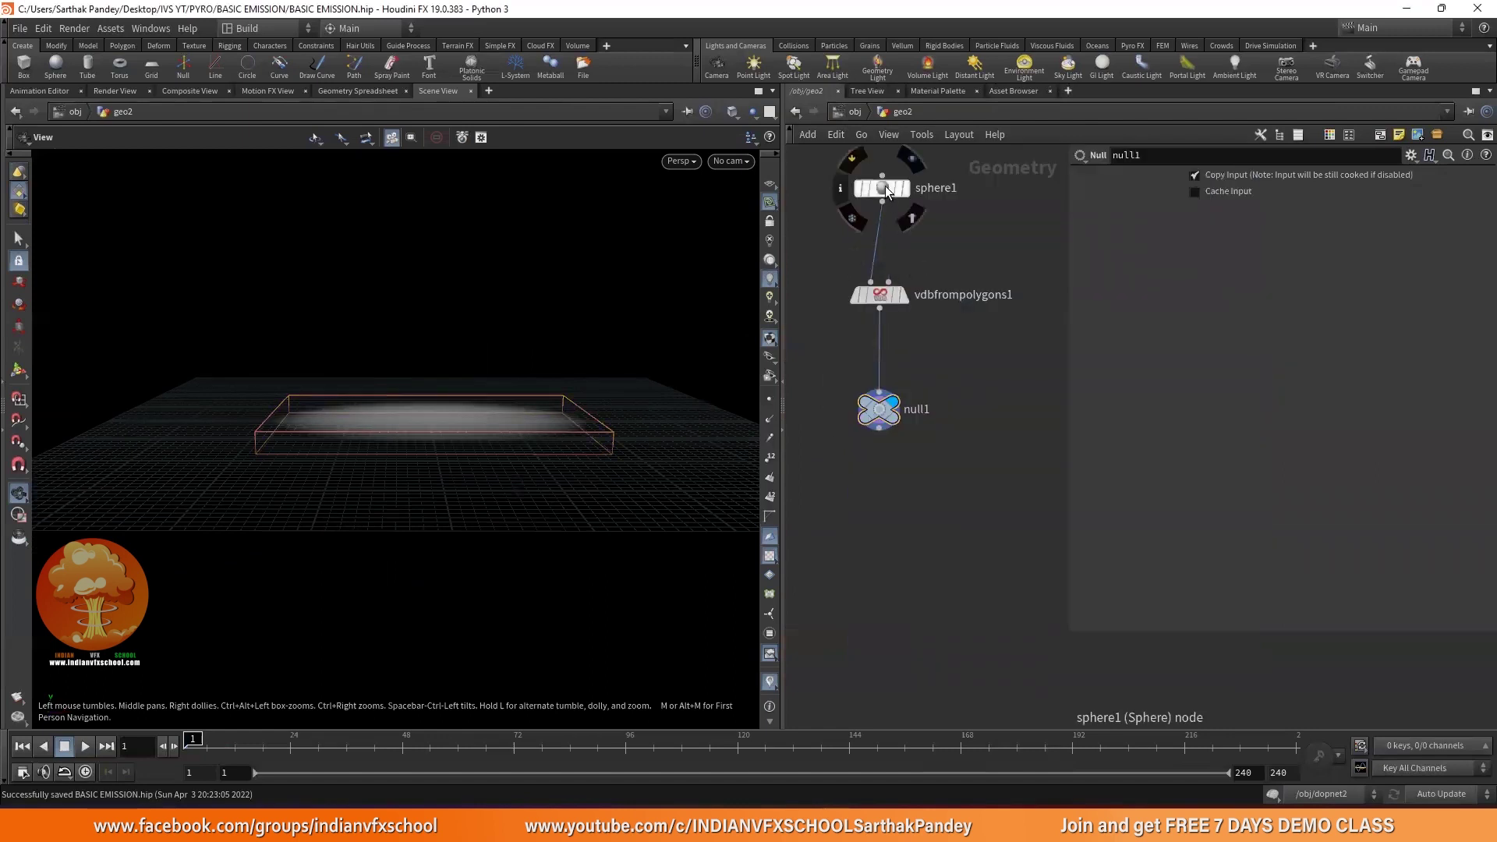
{"action": "left_click", "coordinate": [907, 190]}
{"action": "left_click", "coordinate": [906, 294]}
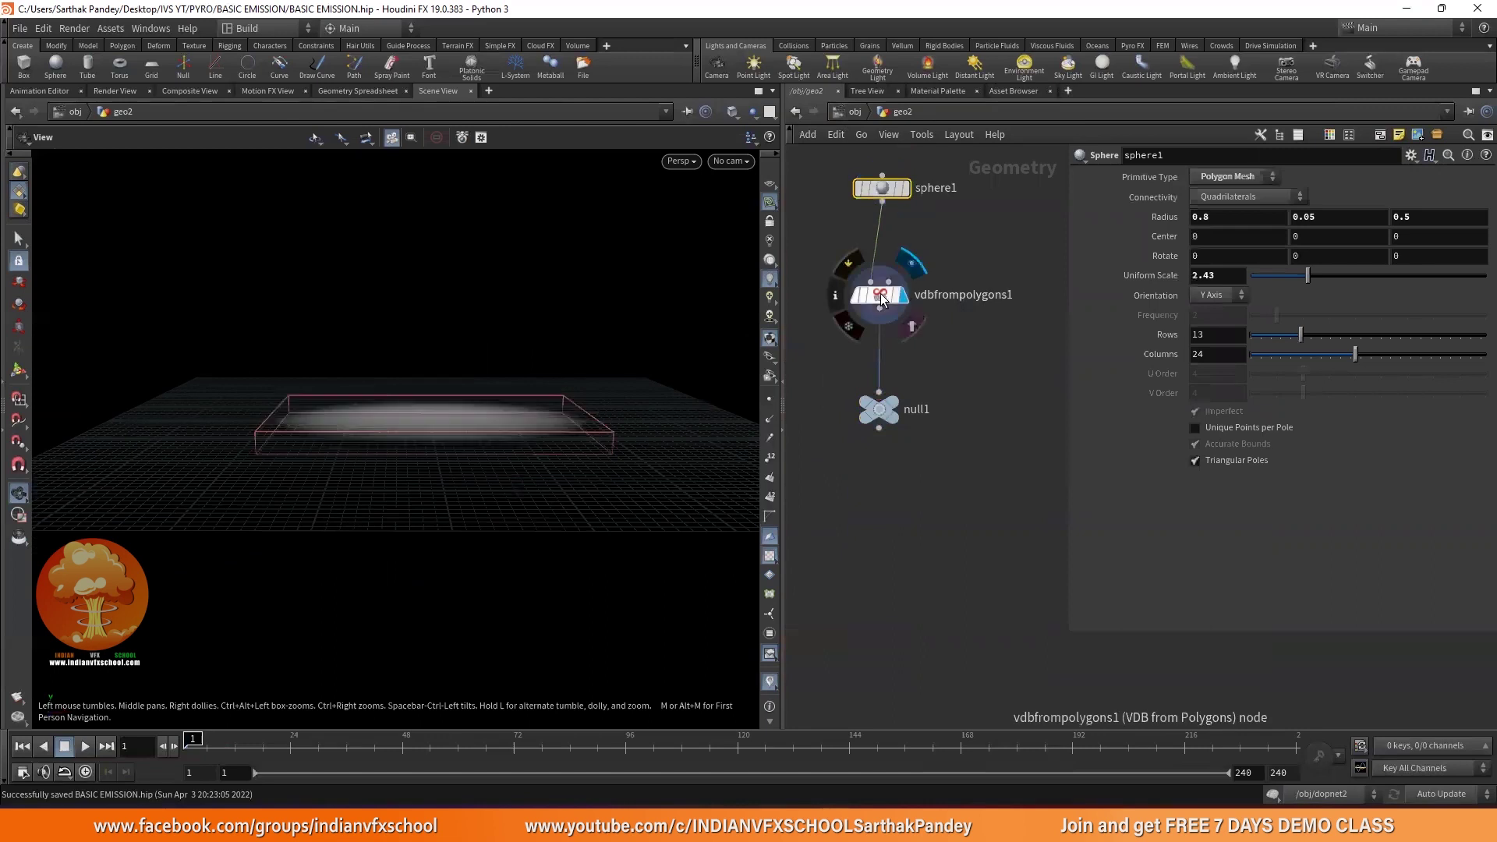
- Select null1 in geo2, return to the Volume Source in dopnet2, and play the simulation for about 20 frames
{"action": "left_click", "coordinate": [879, 408]}
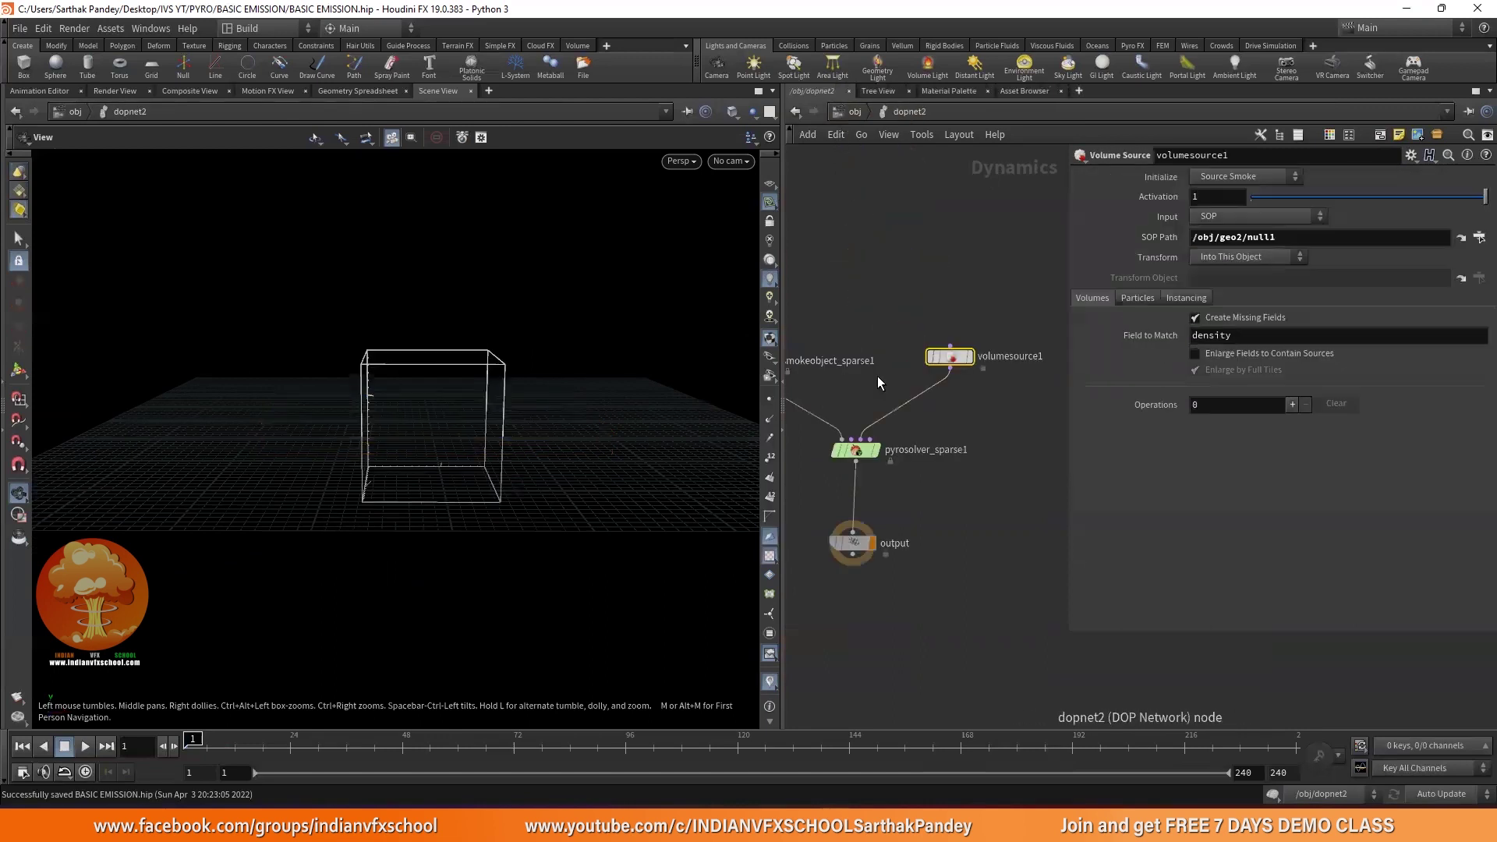
{"action": "scroll", "coordinate": [919, 375], "scroll_direction": "up", "scroll_amount": 3}
{"action": "middle_click_drag", "start_coordinate": [961, 404], "coordinate": [921, 387]}
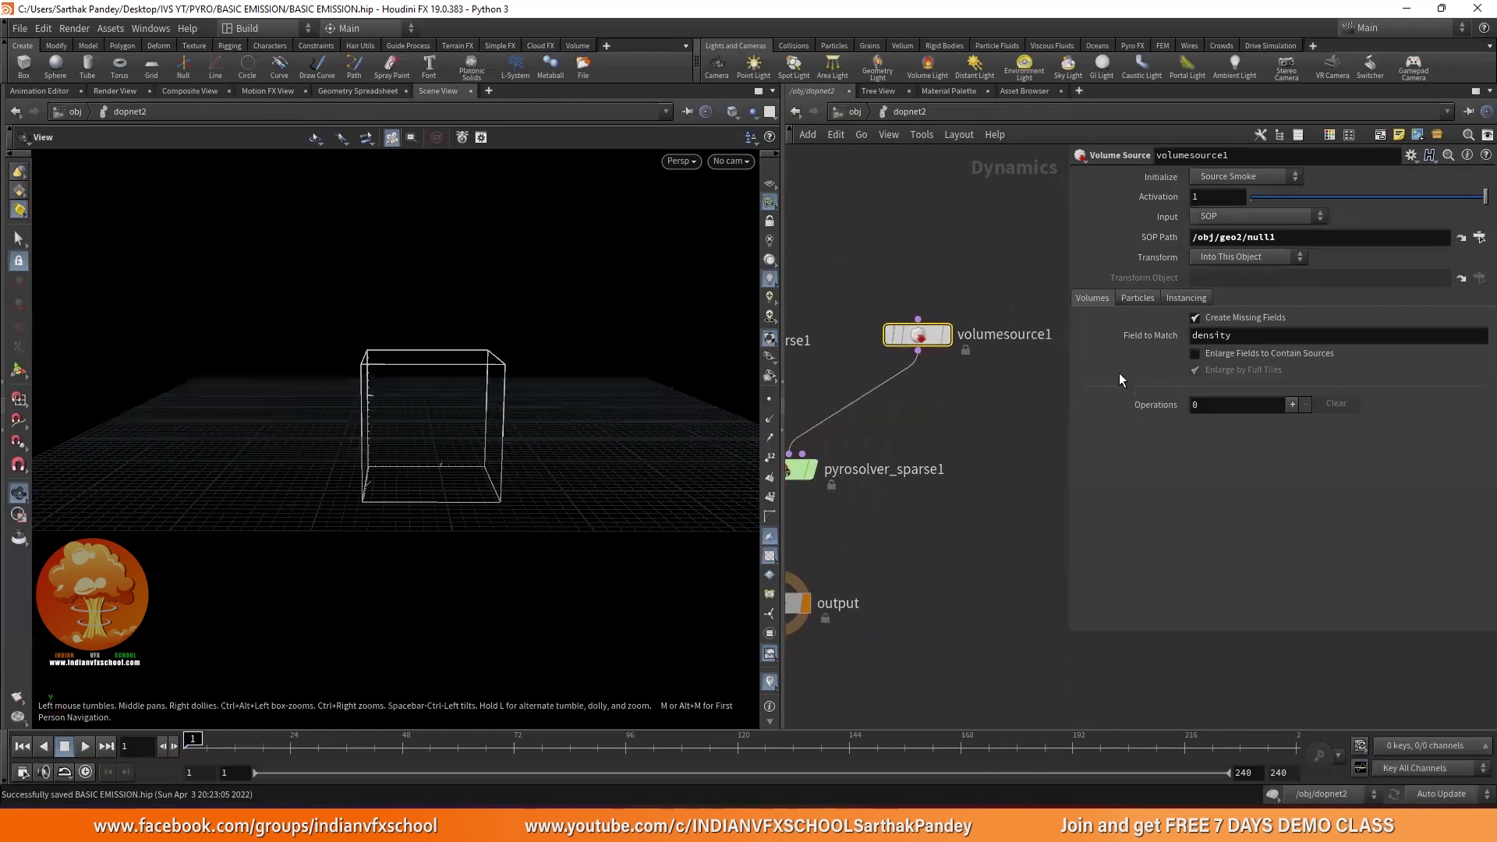
{"action": "left_click", "coordinate": [87, 746]}
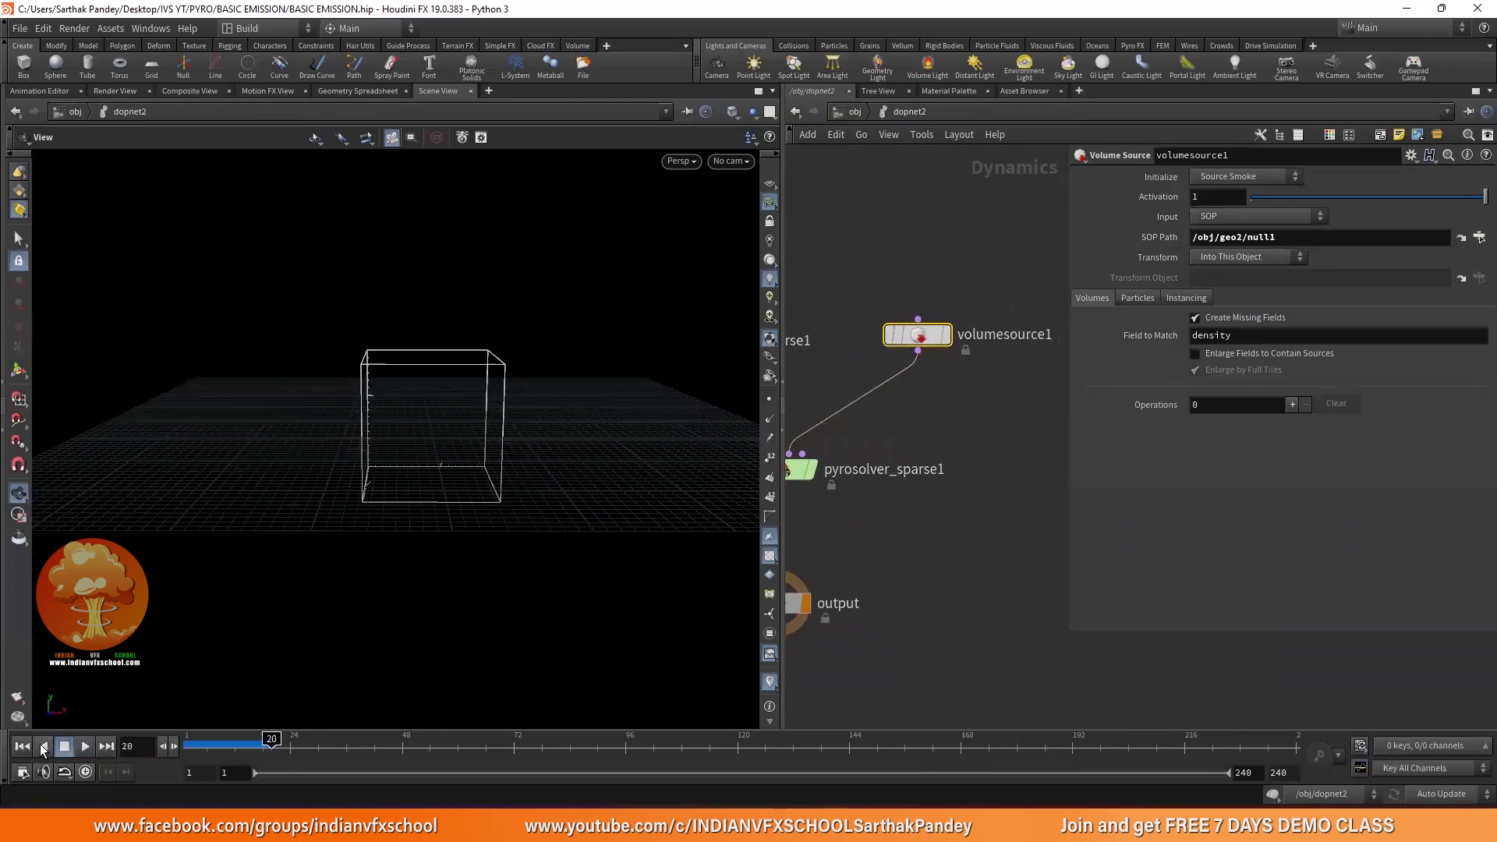
{"action": "scroll", "coordinate": [475, 616], "scroll_direction": "down", "scroll_amount": 4}
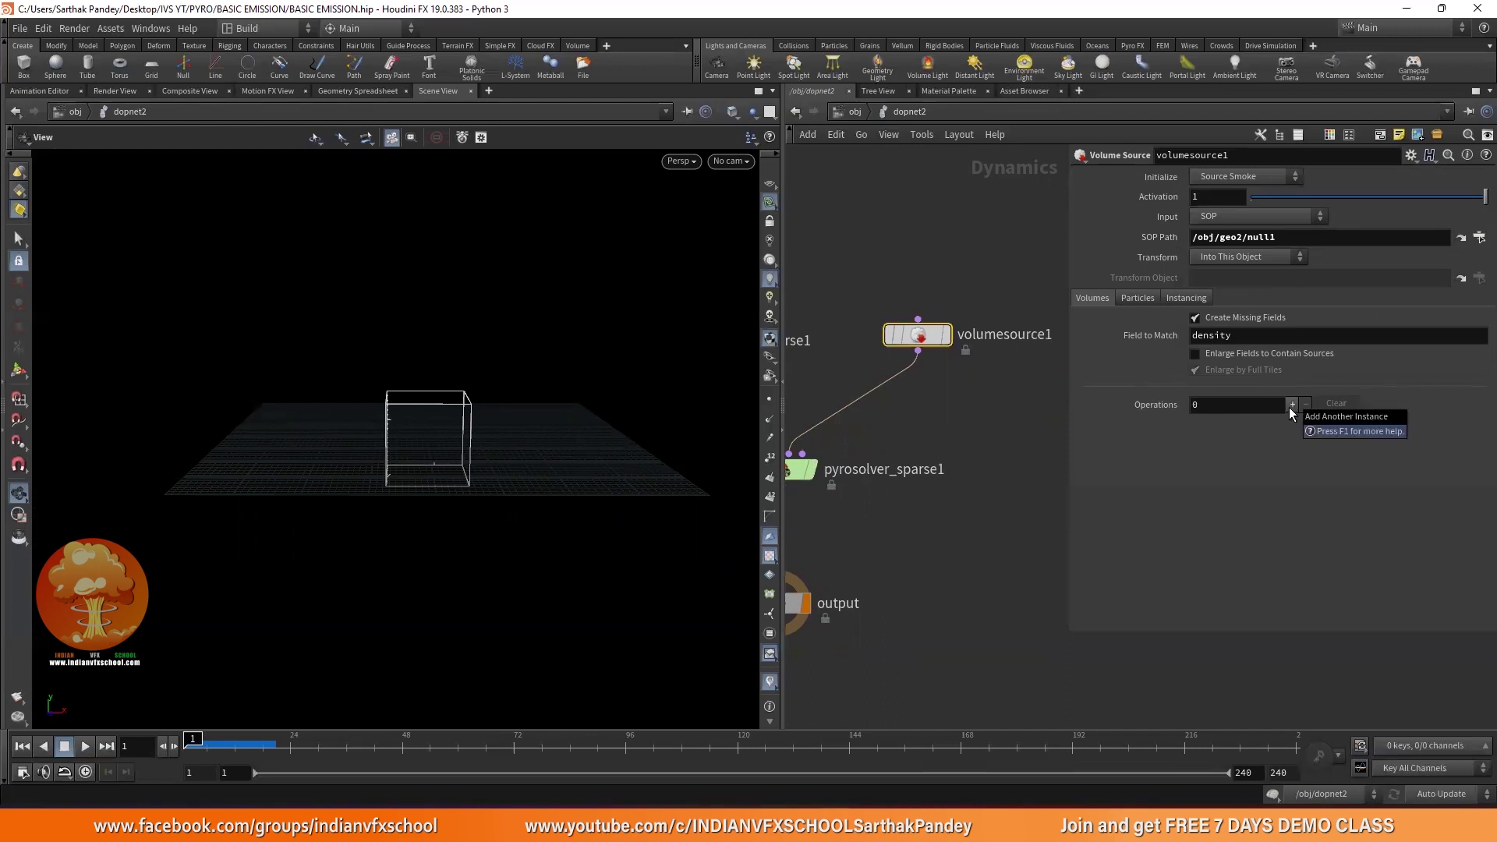
- Add one operation to the Volume Source and look up the Fog VDB name on vdbfrompolygons1 inside geo2
{"action": "left_click", "coordinate": [1291, 405]}
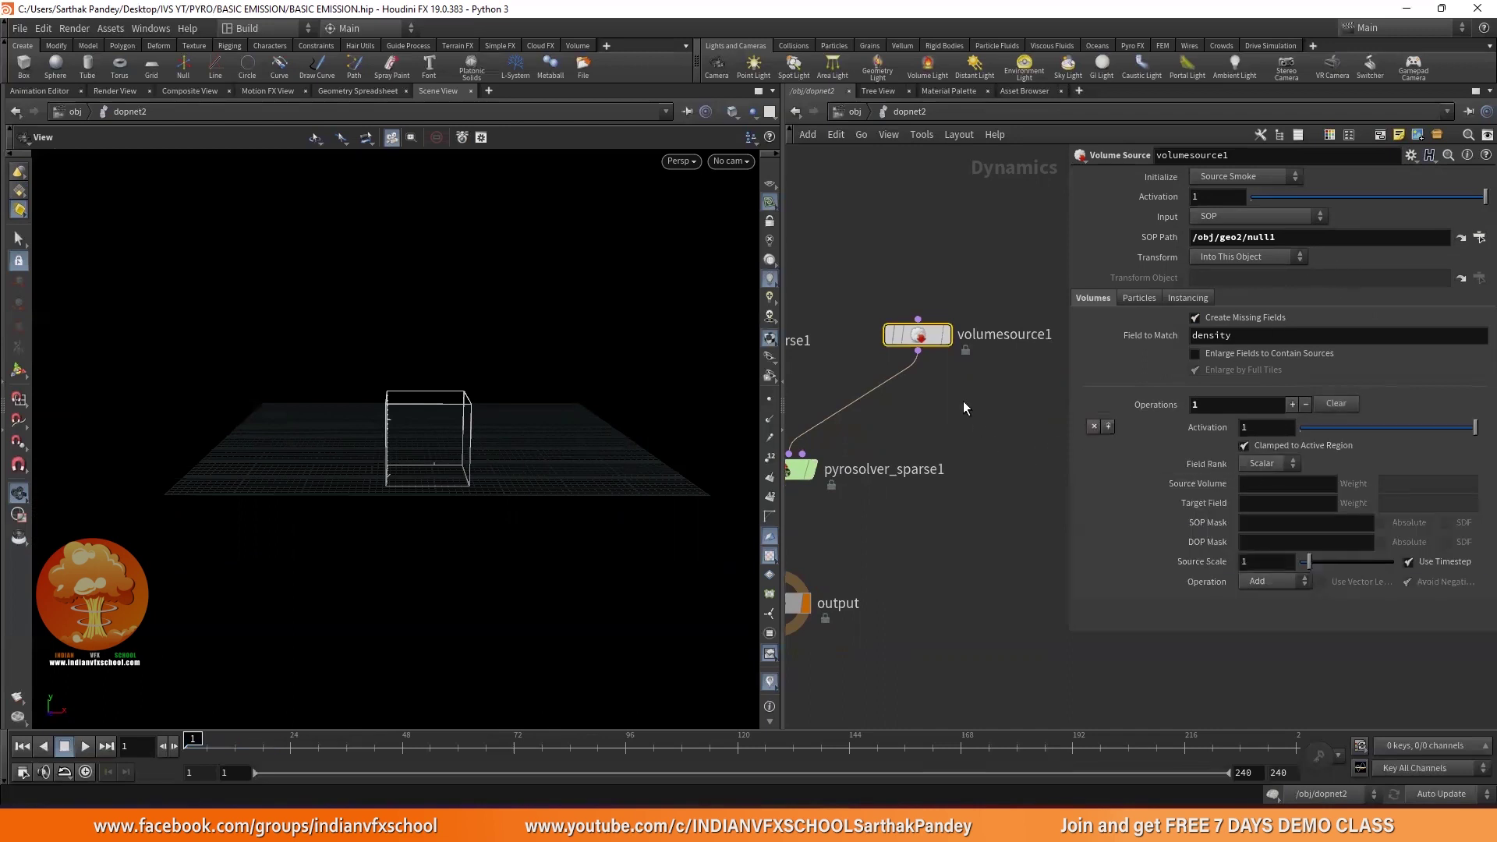
{"action": "left_click", "coordinate": [858, 112]}
{"action": "double_click", "coordinate": [886, 253]}
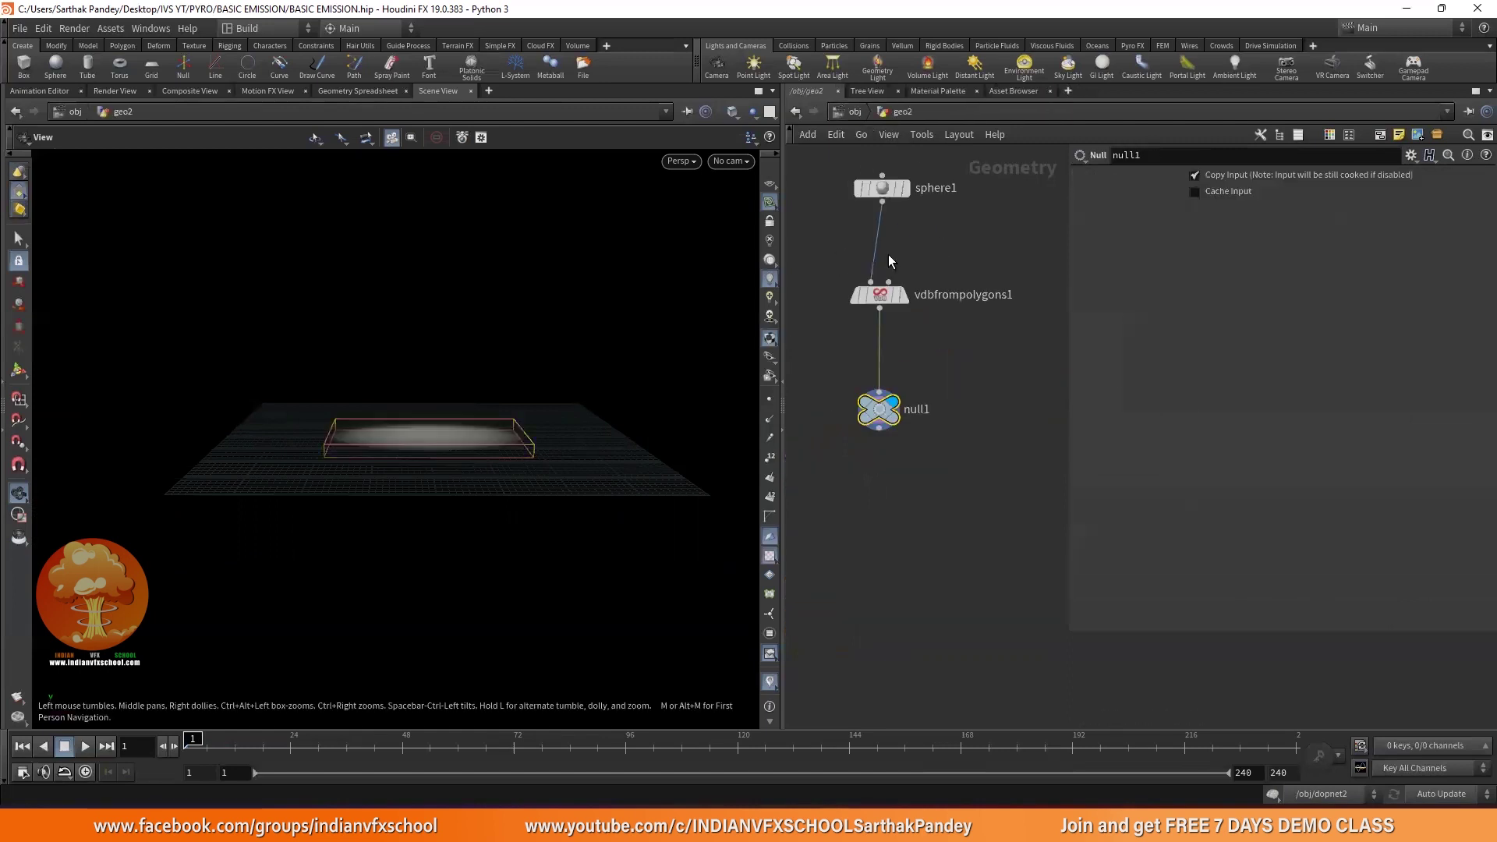
{"action": "left_click", "coordinate": [881, 299]}
{"action": "scroll", "coordinate": [882, 299], "scroll_direction": "up", "scroll_amount": 2}
{"action": "double_click", "coordinate": [1214, 234]}
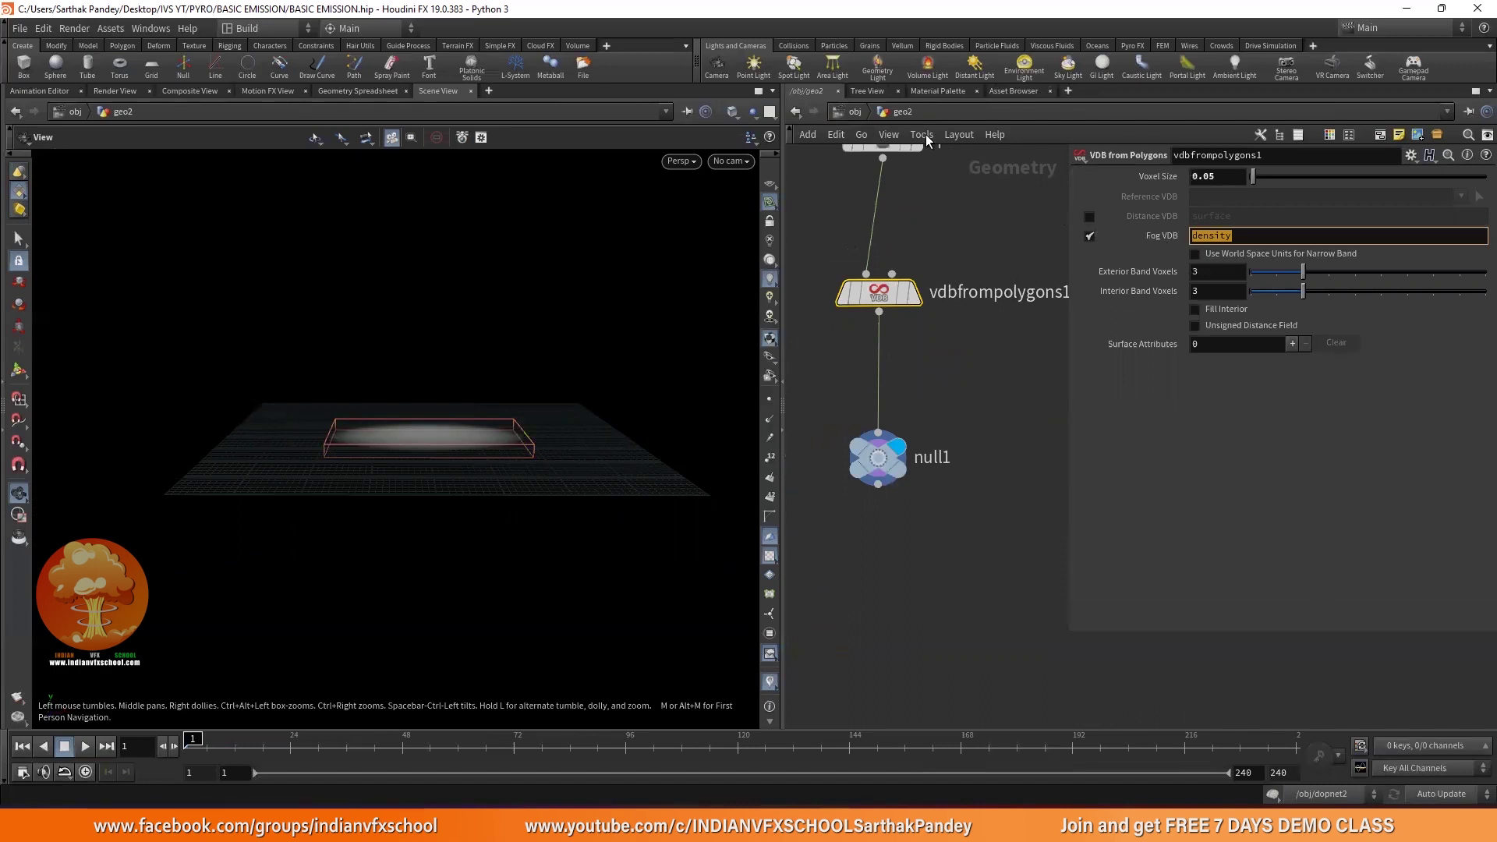
- Return to dopnet2 and set the Volume Source operation's Source Volume and Target Field to density
{"action": "left_click", "coordinate": [855, 111]}
{"action": "left_click", "coordinate": [884, 379]}
{"action": "double_click", "coordinate": [886, 382]}
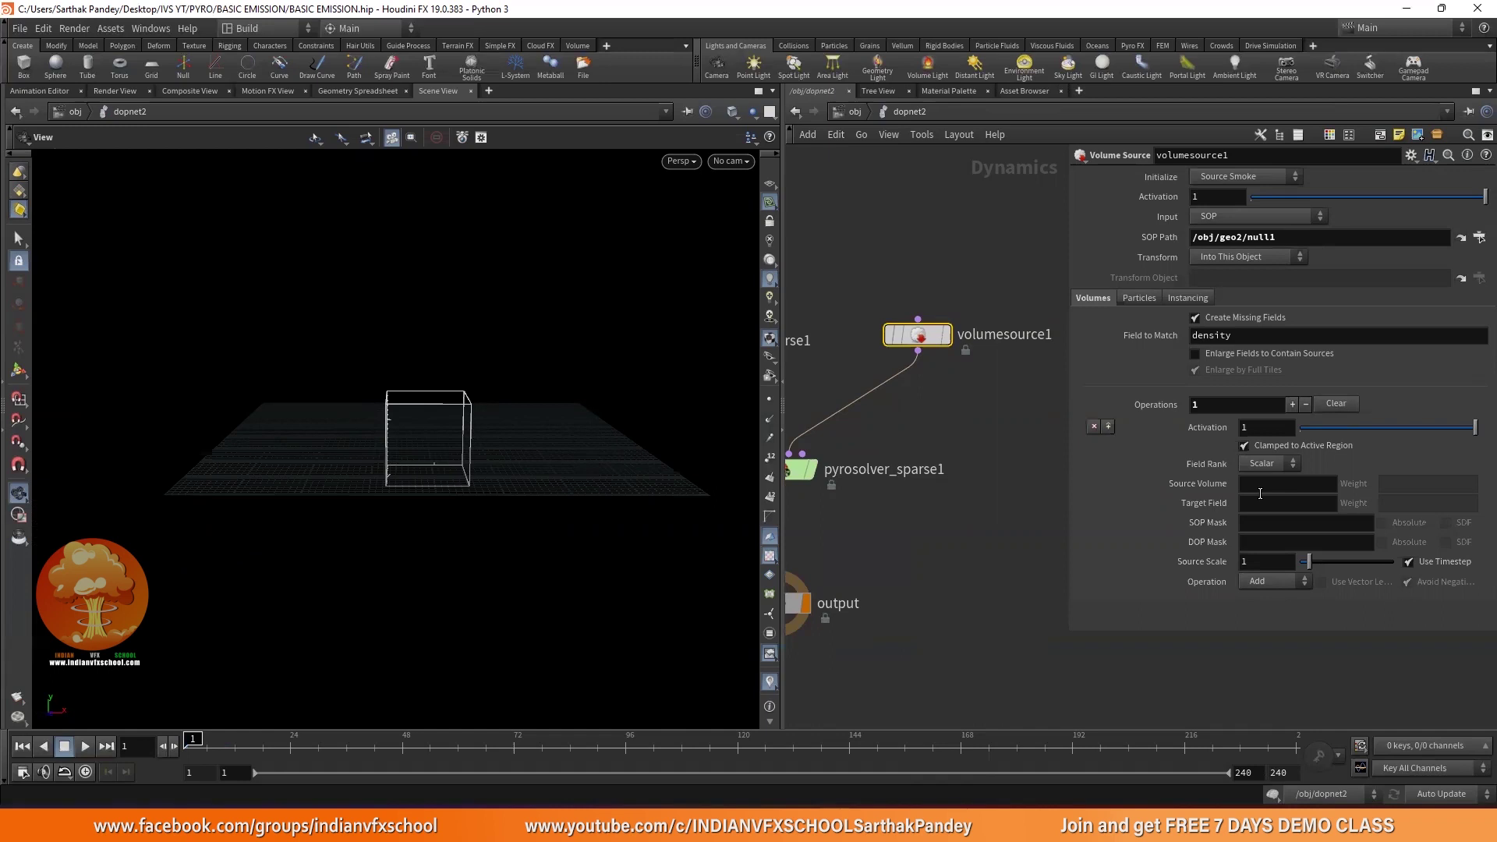
{"action": "type", "text": "density"}
{"action": "key", "text": "Return"}
{"action": "type", "text": "density"}
{"action": "key", "text": "Return"}
- Play the simulation to frame 40, inspect the density emission in the viewport, and return to frame 1
{"action": "left_click", "coordinate": [78, 747]}
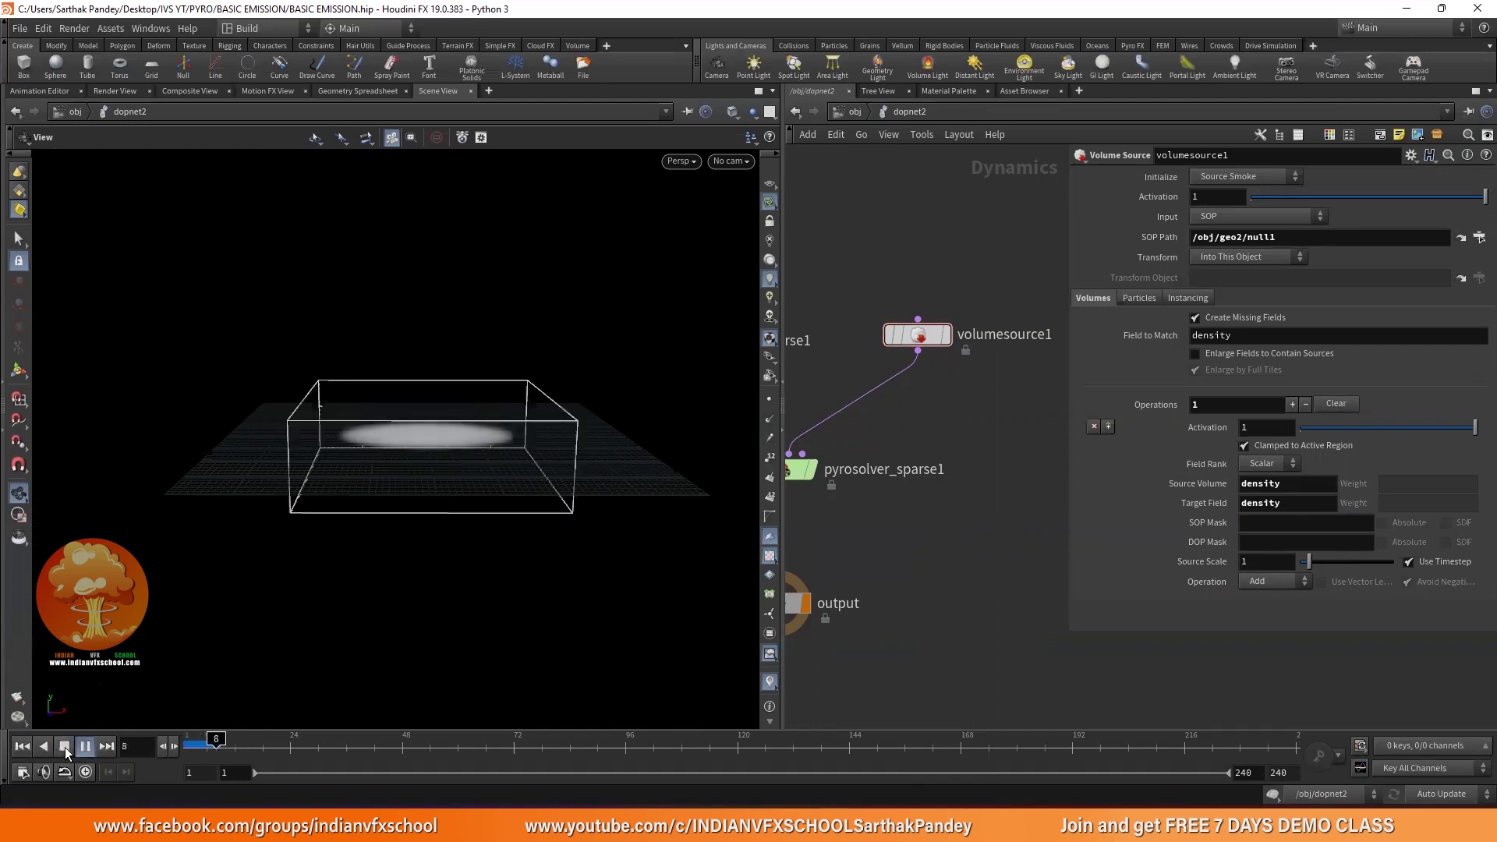
{"action": "left_click", "coordinate": [65, 747]}
{"action": "mouse_move", "coordinate": [386, 569]}
{"action": "left_mouse_down"}
{"action": "mouse_move", "coordinate": [388, 528]}
{"action": "mouse_move", "coordinate": [387, 557]}
{"action": "left_mouse_up"}
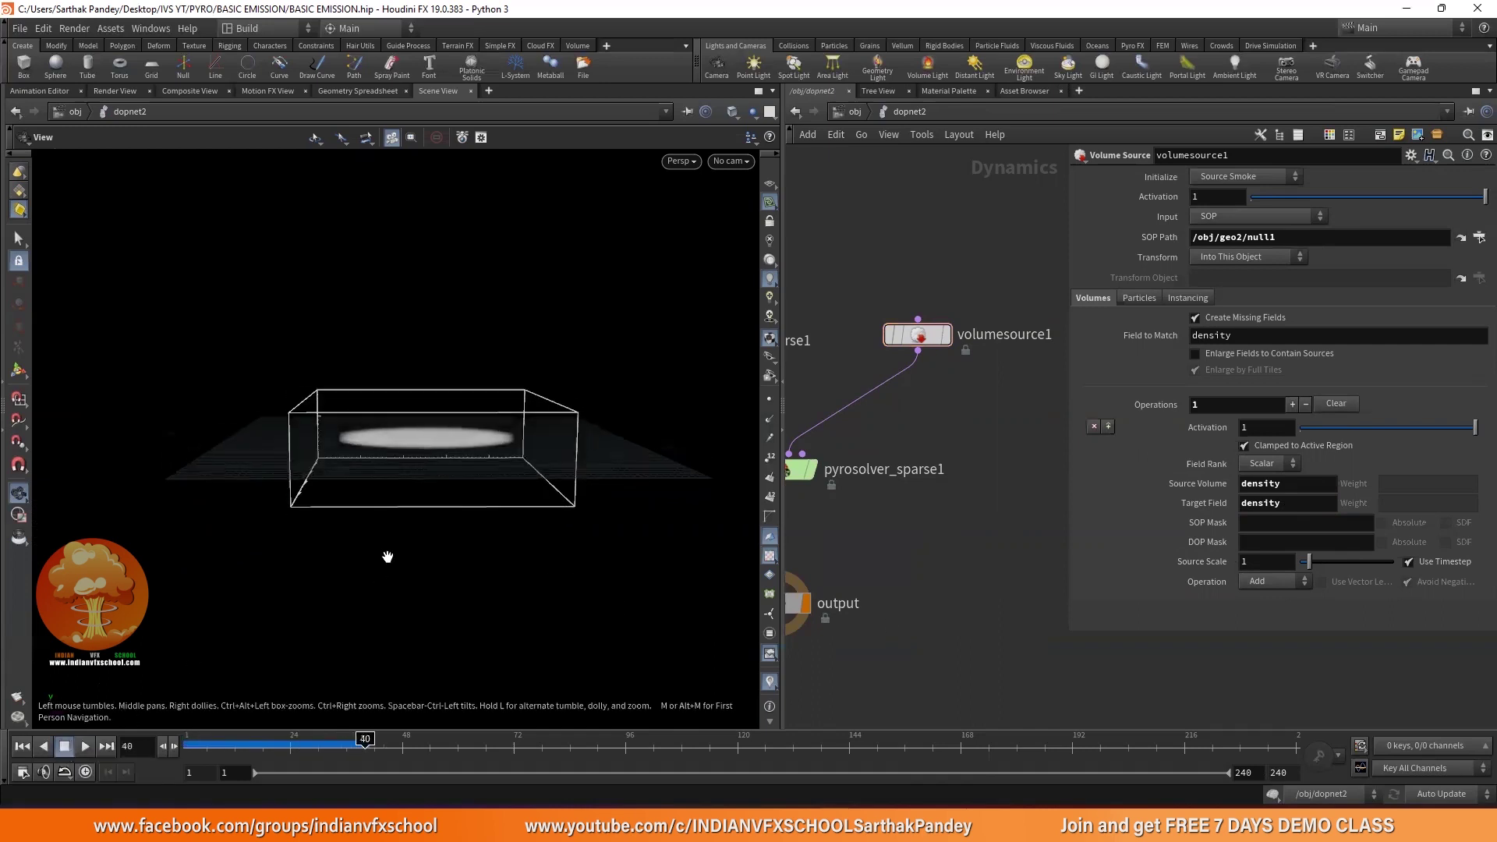
{"action": "right_click_drag", "start_coordinate": [409, 496], "coordinate": [428, 254]}
{"action": "left_click_drag", "start_coordinate": [428, 254], "coordinate": [444, 388]}
{"action": "right_click_drag", "start_coordinate": [444, 388], "coordinate": [422, 518]}
{"action": "mouse_move", "coordinate": [422, 519]}
{"action": "left_mouse_down"}
{"action": "mouse_move", "coordinate": [428, 494]}
{"action": "mouse_move", "coordinate": [424, 525]}
{"action": "left_mouse_up"}
{"action": "left_click", "coordinate": [189, 744]}
{"action": "mouse_move", "coordinate": [187, 745]}
{"action": "left_mouse_down"}
{"action": "mouse_move", "coordinate": [210, 746]}
{"action": "mouse_move", "coordinate": [187, 747]}
{"action": "left_mouse_up"}
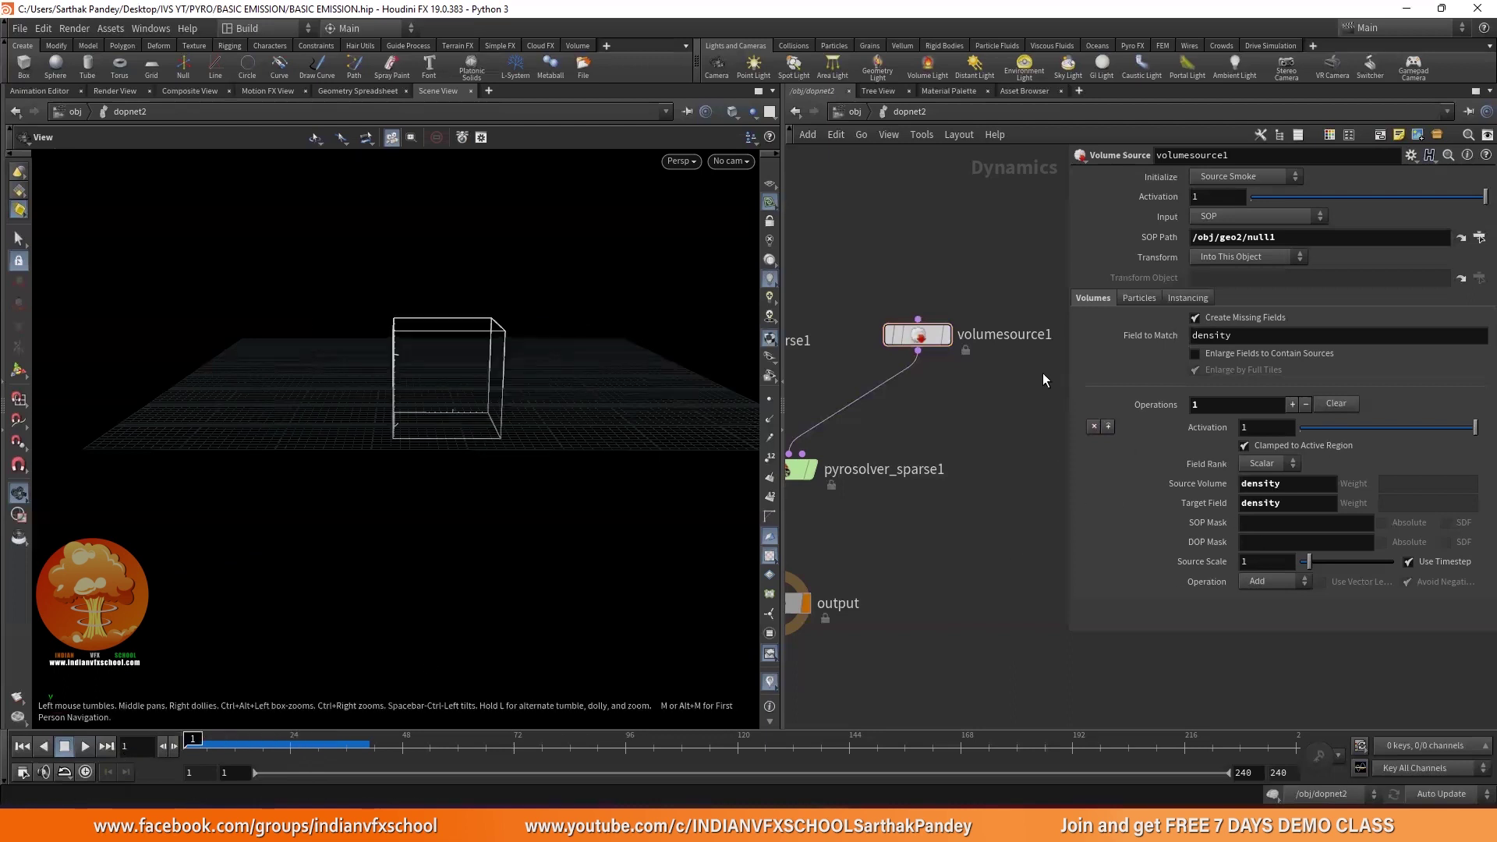
- Inside geo2, duplicate vdbfrompolygons1 beside the original with its input from sphere1 kept, and switch the network wires to the curved style
{"action": "left_click", "coordinate": [858, 113]}
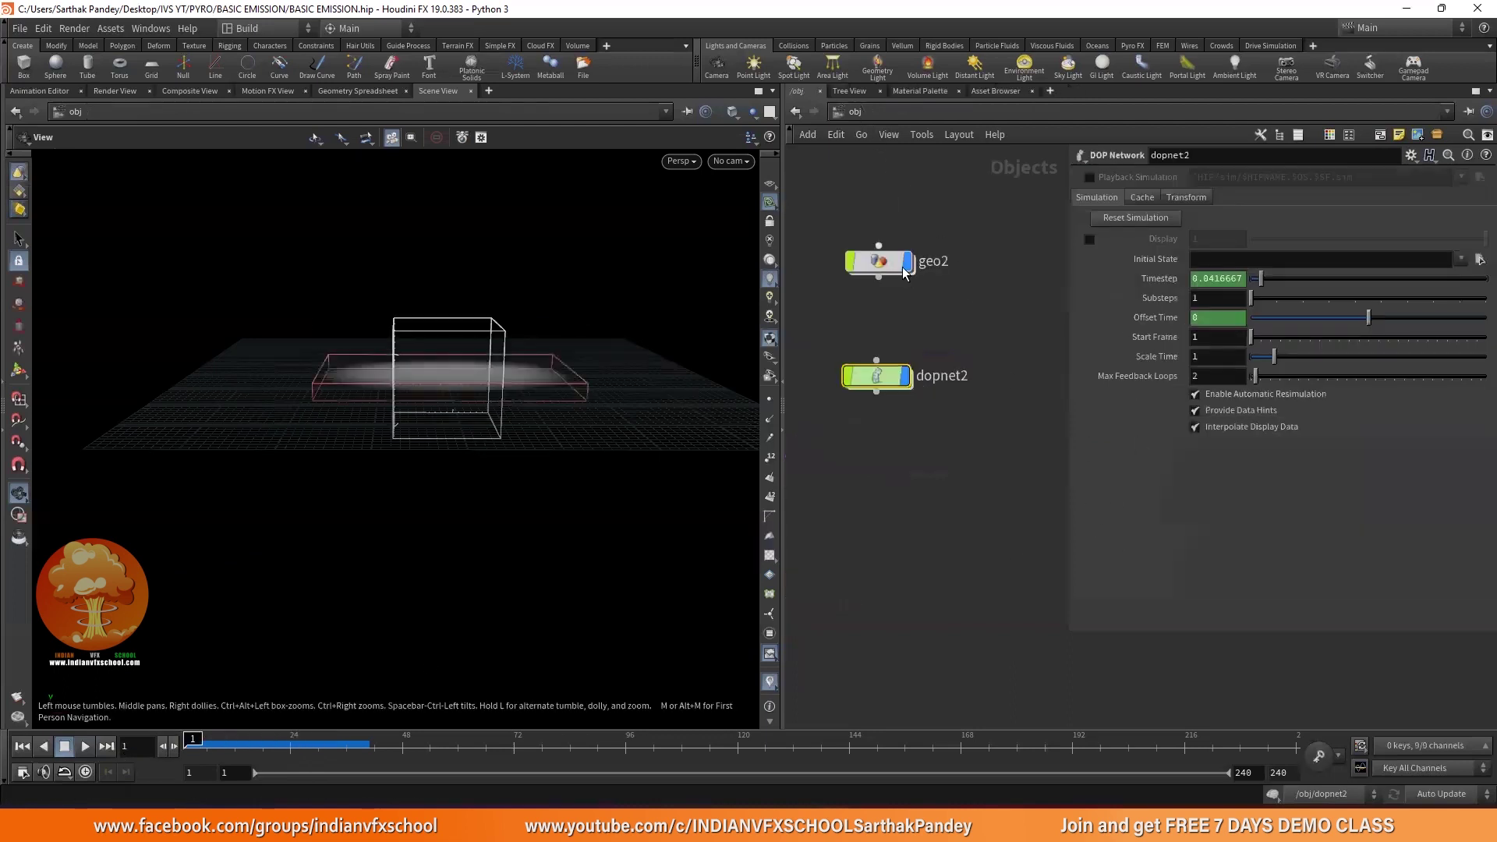
{"action": "double_click", "coordinate": [874, 258]}
{"action": "scroll", "coordinate": [877, 397], "scroll_direction": "down", "scroll_amount": 3}
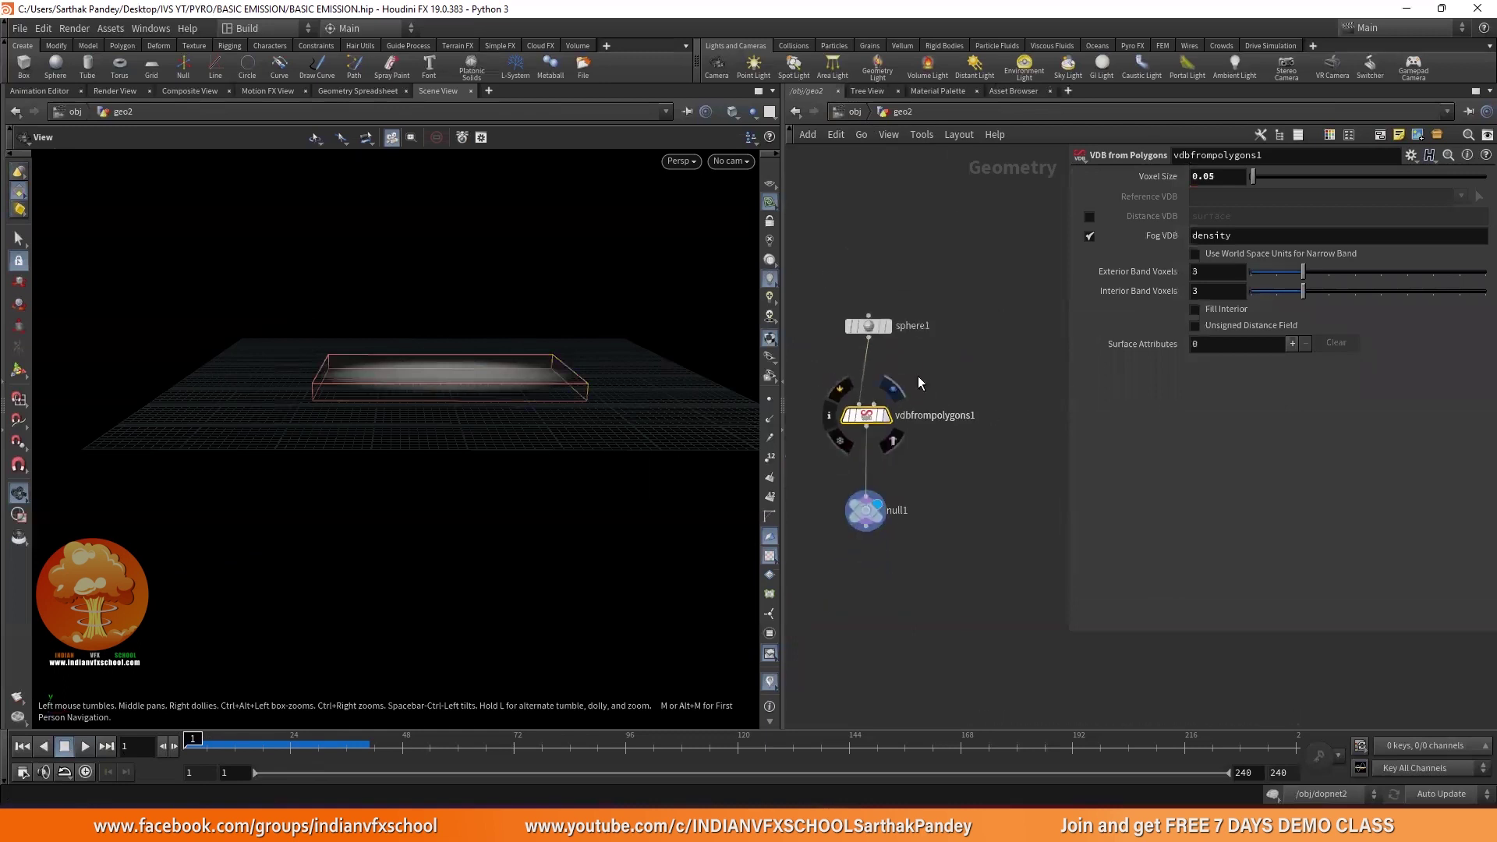
{"action": "middle_click_drag", "start_coordinate": [919, 376], "coordinate": [896, 362]}
{"action": "left_click_drag", "start_coordinate": [849, 399], "coordinate": [821, 401]}
{"action": "middle_click_drag", "start_coordinate": [819, 393], "coordinate": [846, 387]}
{"action": "key", "text": "shift+s"}
{"action": "left_click_drag", "start_coordinate": [846, 398], "coordinate": [991, 399], "text": "alt"}
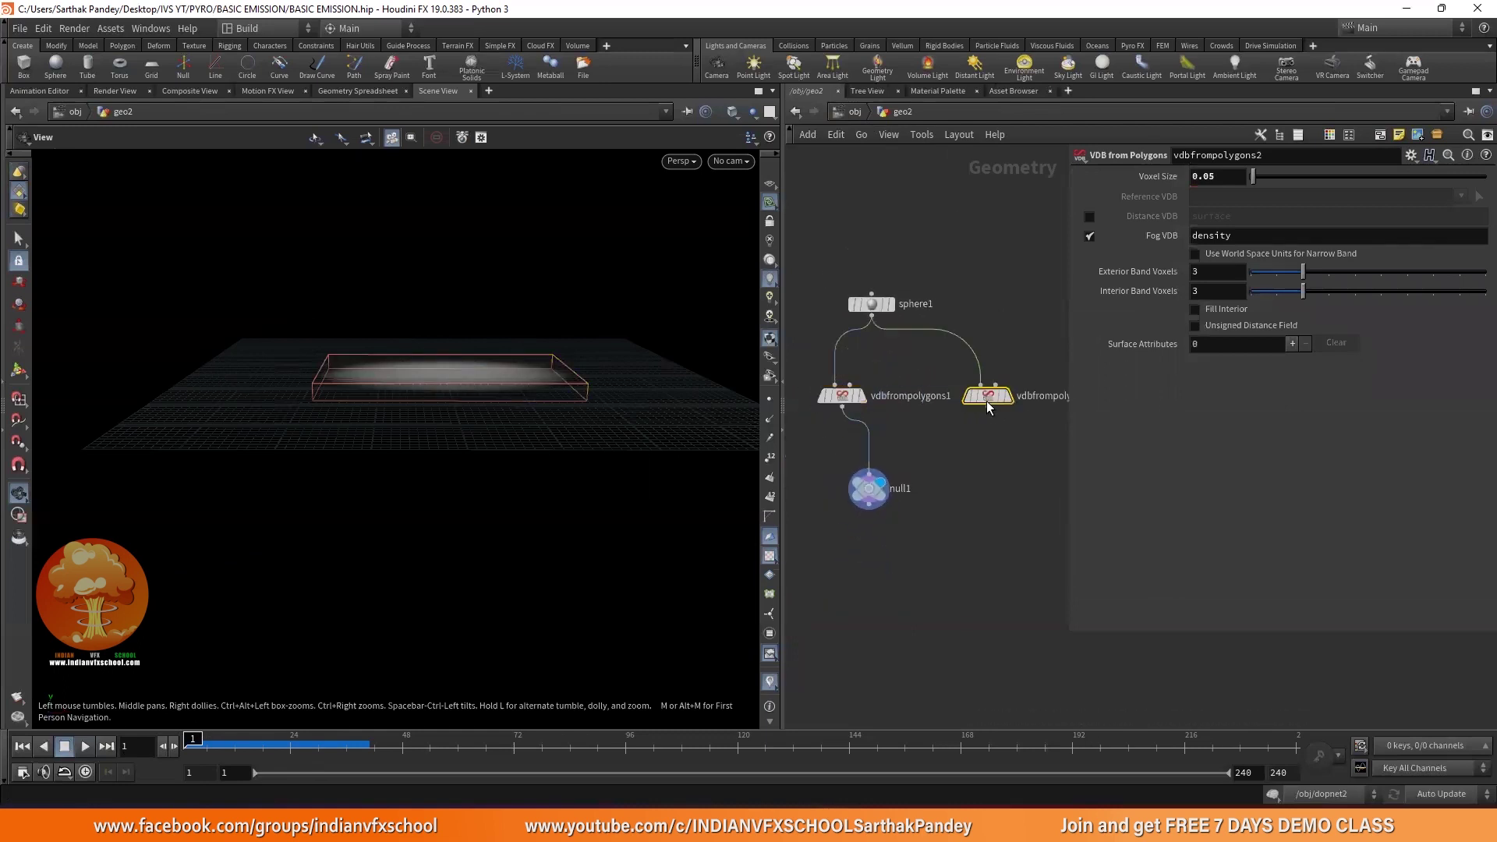
- Set the Fog VDB name of the duplicated VDB from Polygons node to temperature
{"action": "left_click", "coordinate": [1239, 234]}
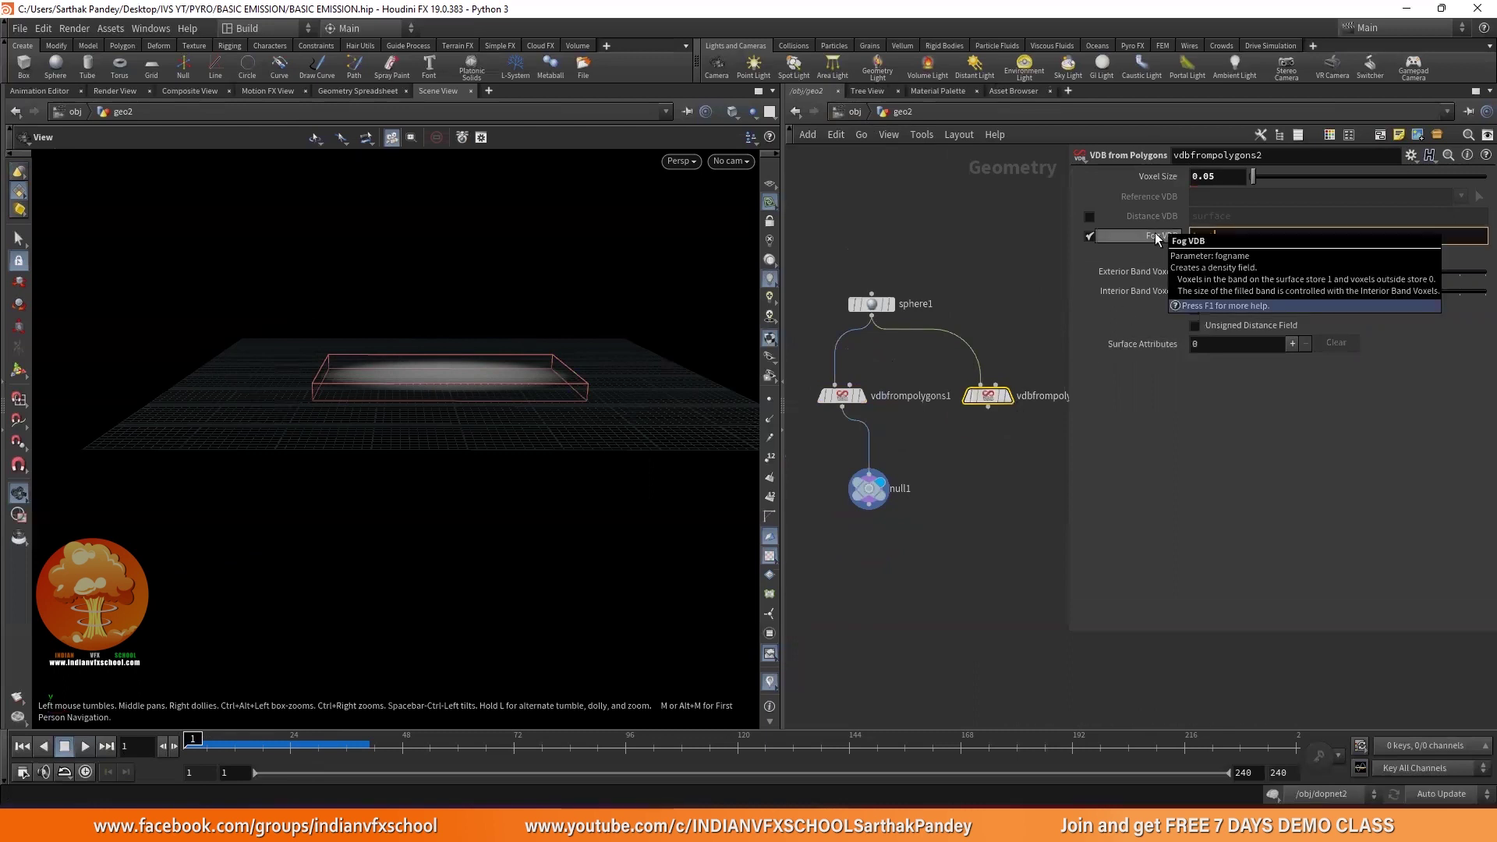
{"action": "type", "text": "temperatu"}
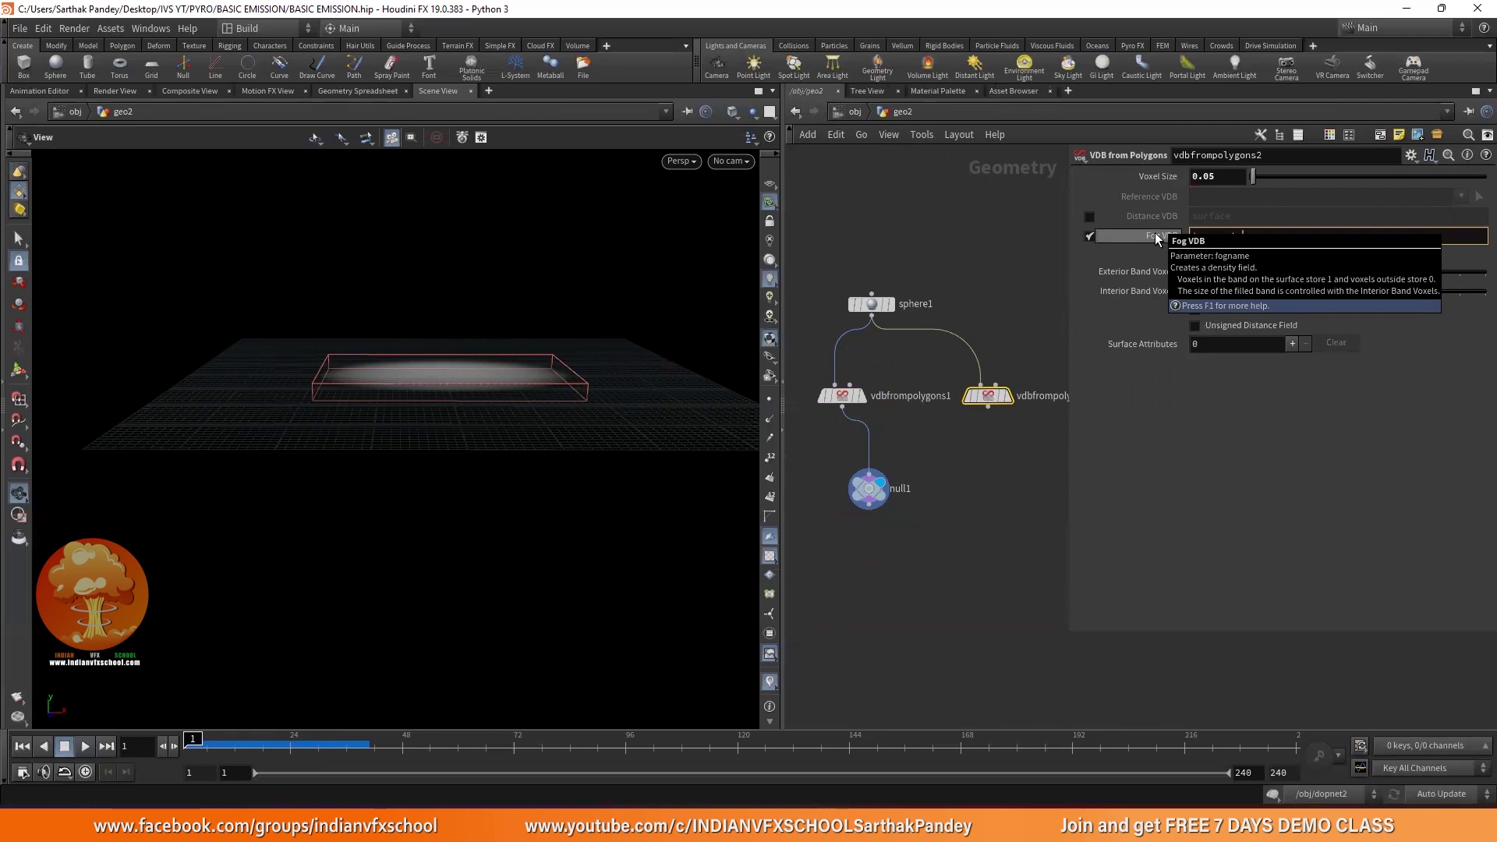
{"action": "type", "text": "ure"}
{"action": "double_click", "coordinate": [1212, 235]}
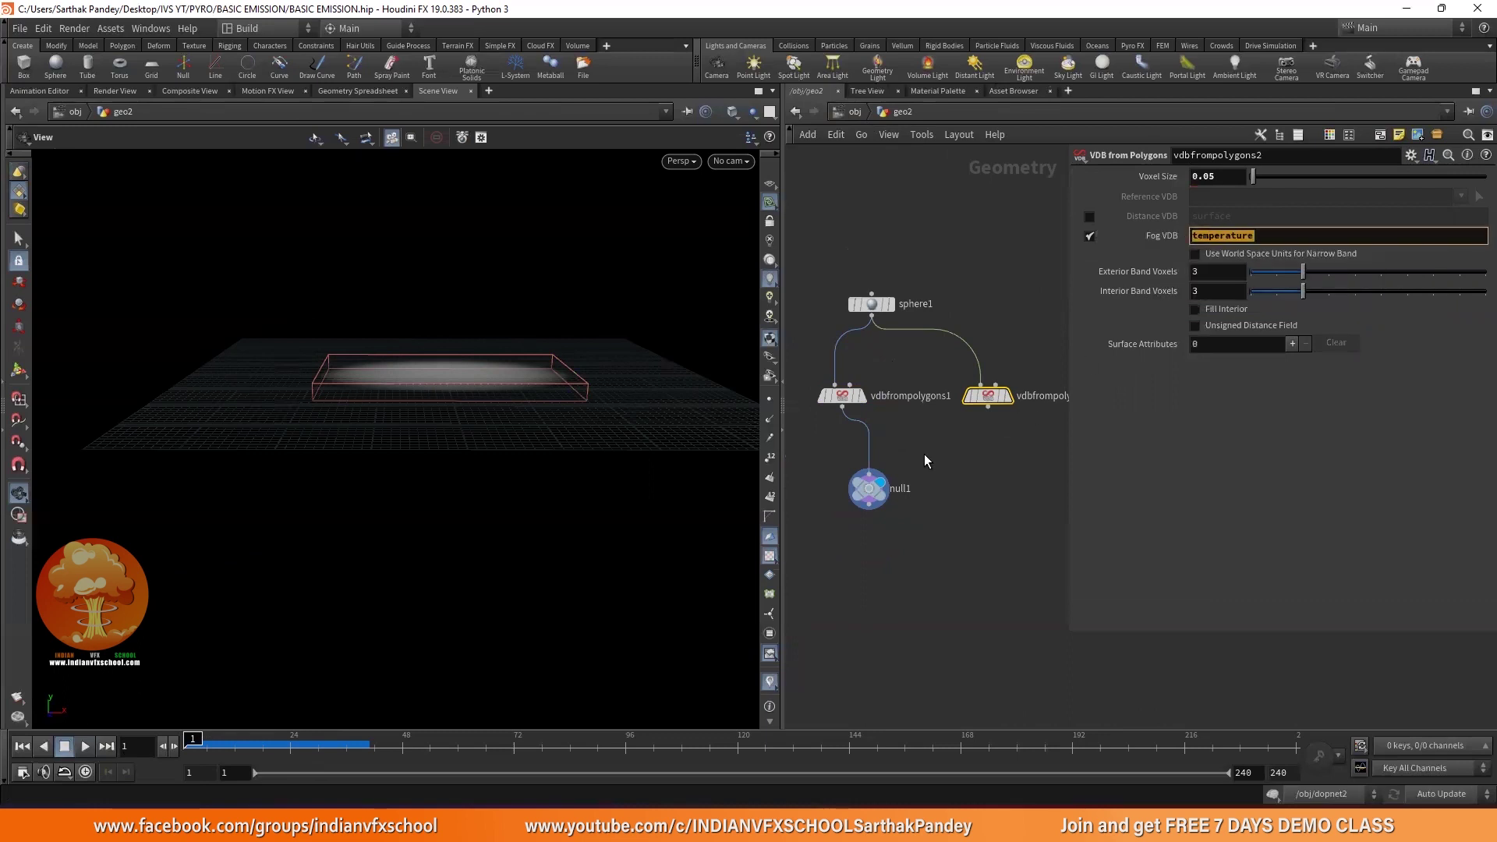
- Merge the two VDB from Polygons nodes, feed the Merge into null1, and check null1's node information for its volumes
{"action": "key", "text": "Tab"}
{"action": "type", "text": "mer"}
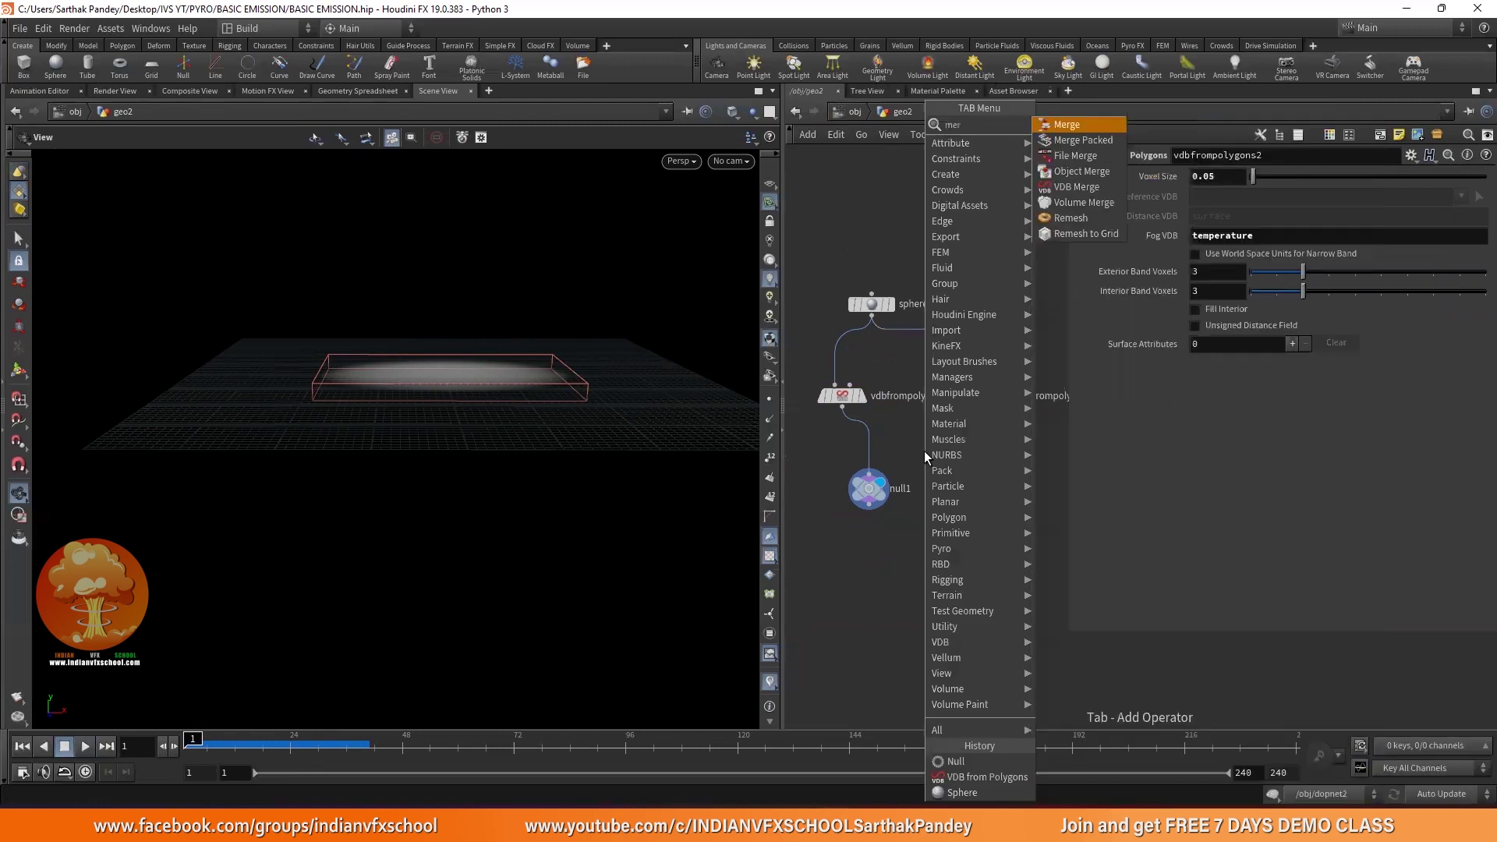
{"action": "key", "text": "Return"}
{"action": "left_click", "coordinate": [925, 451]}
{"action": "left_click_drag", "start_coordinate": [990, 408], "coordinate": [918, 527]}
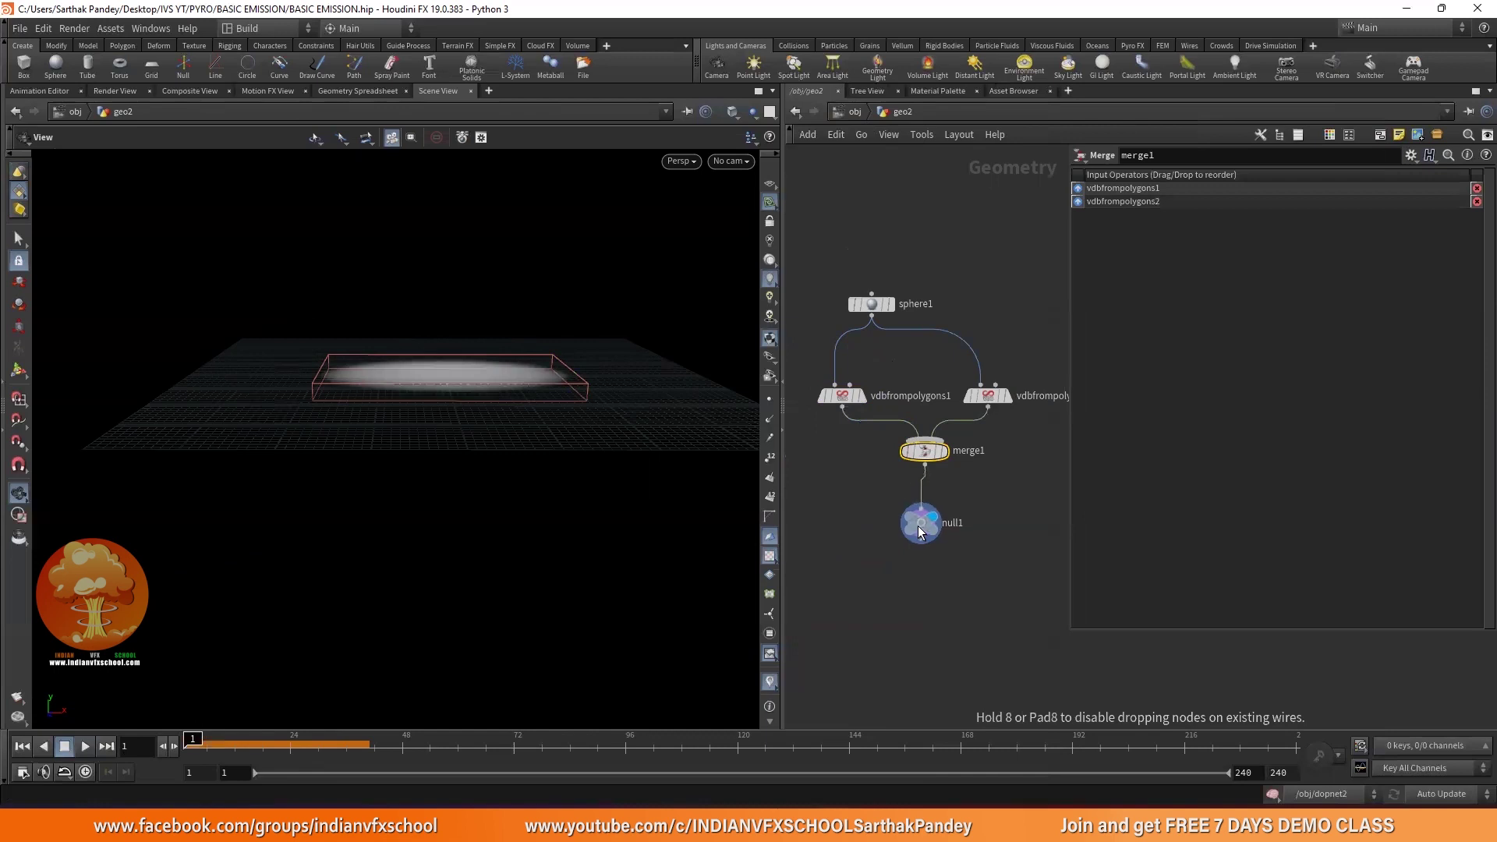
{"action": "left_click", "coordinate": [892, 523]}
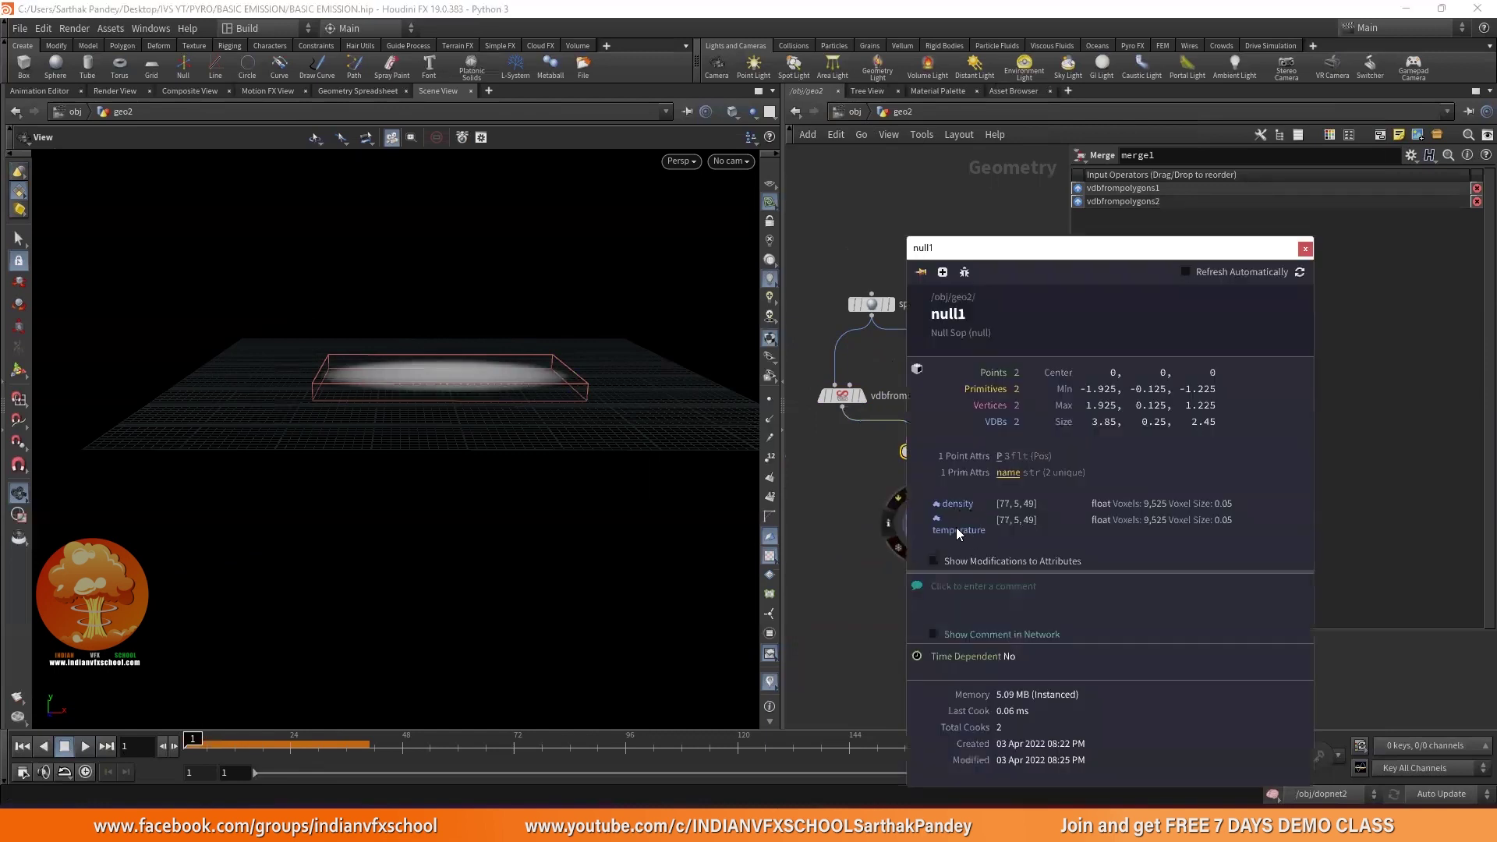
{"action": "left_click", "coordinate": [865, 492]}
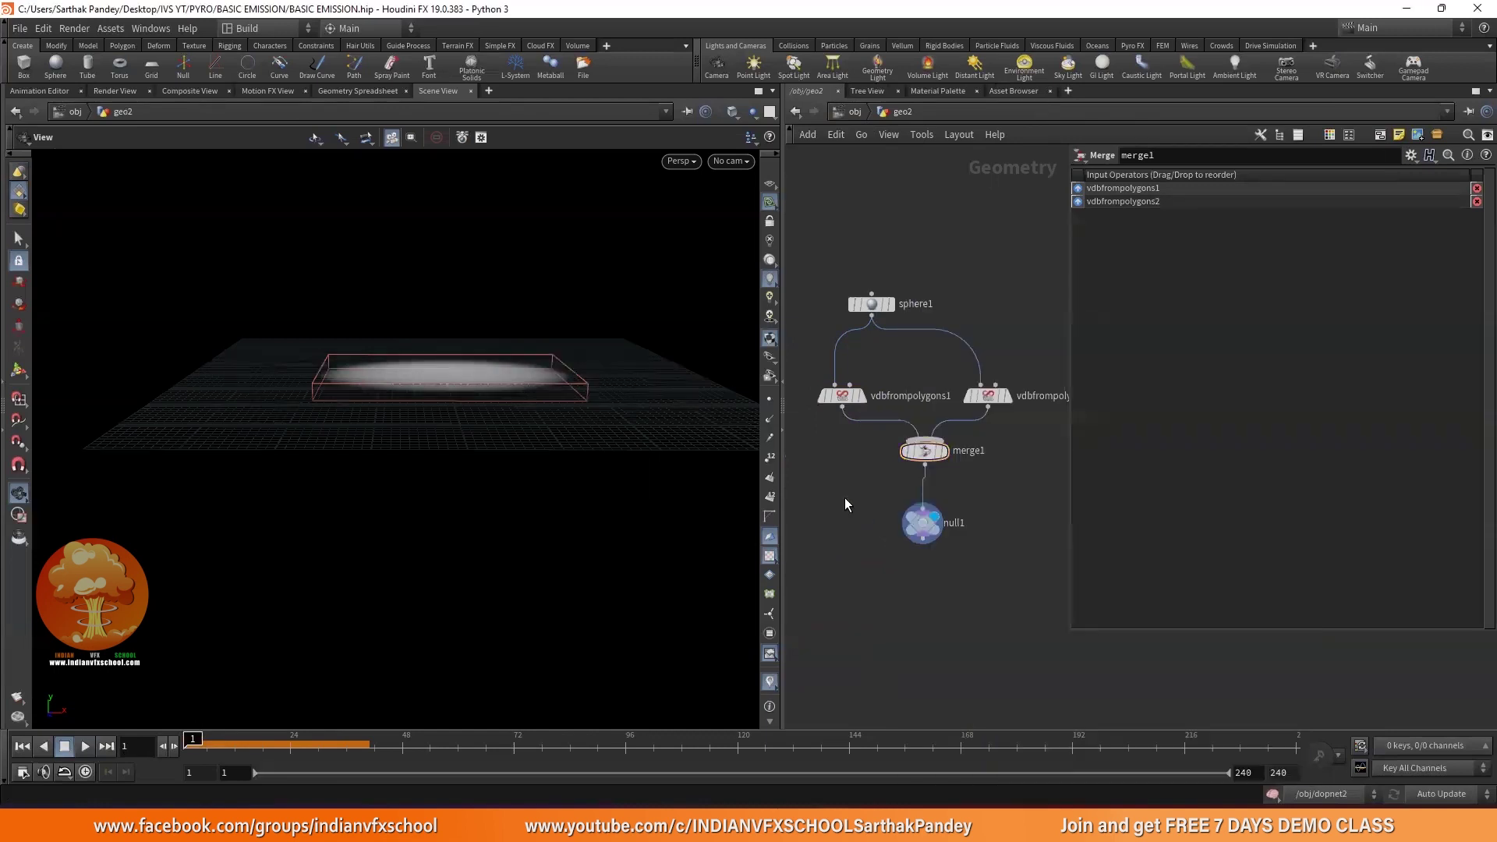
- Go back into dopnet2 and play the simulation to frame 29
{"action": "key", "text": "u"}
{"action": "left_click", "coordinate": [879, 379]}
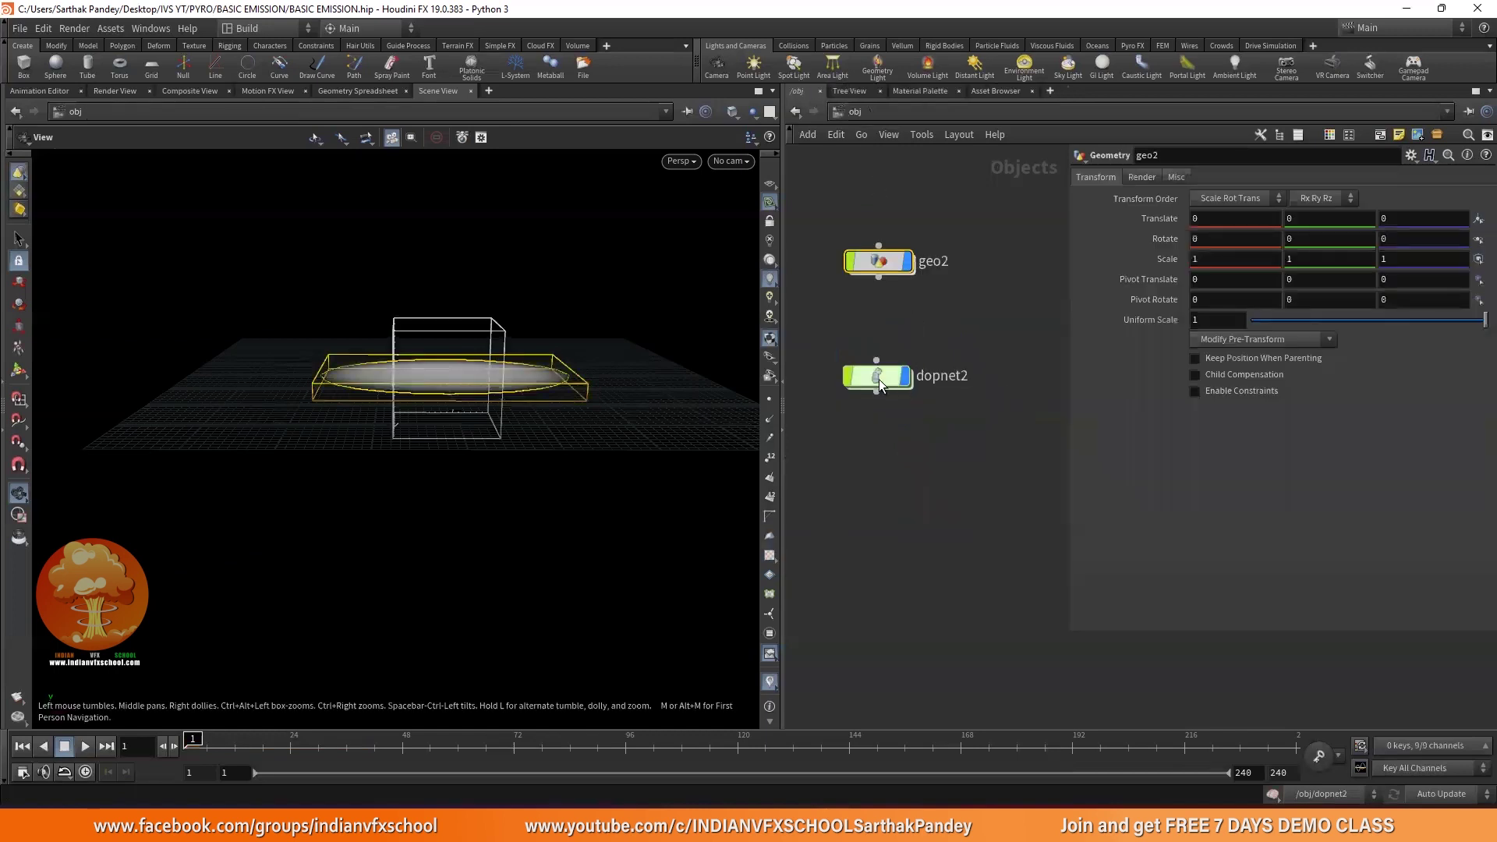
{"action": "double_click", "coordinate": [878, 379]}
{"action": "left_click", "coordinate": [85, 747]}
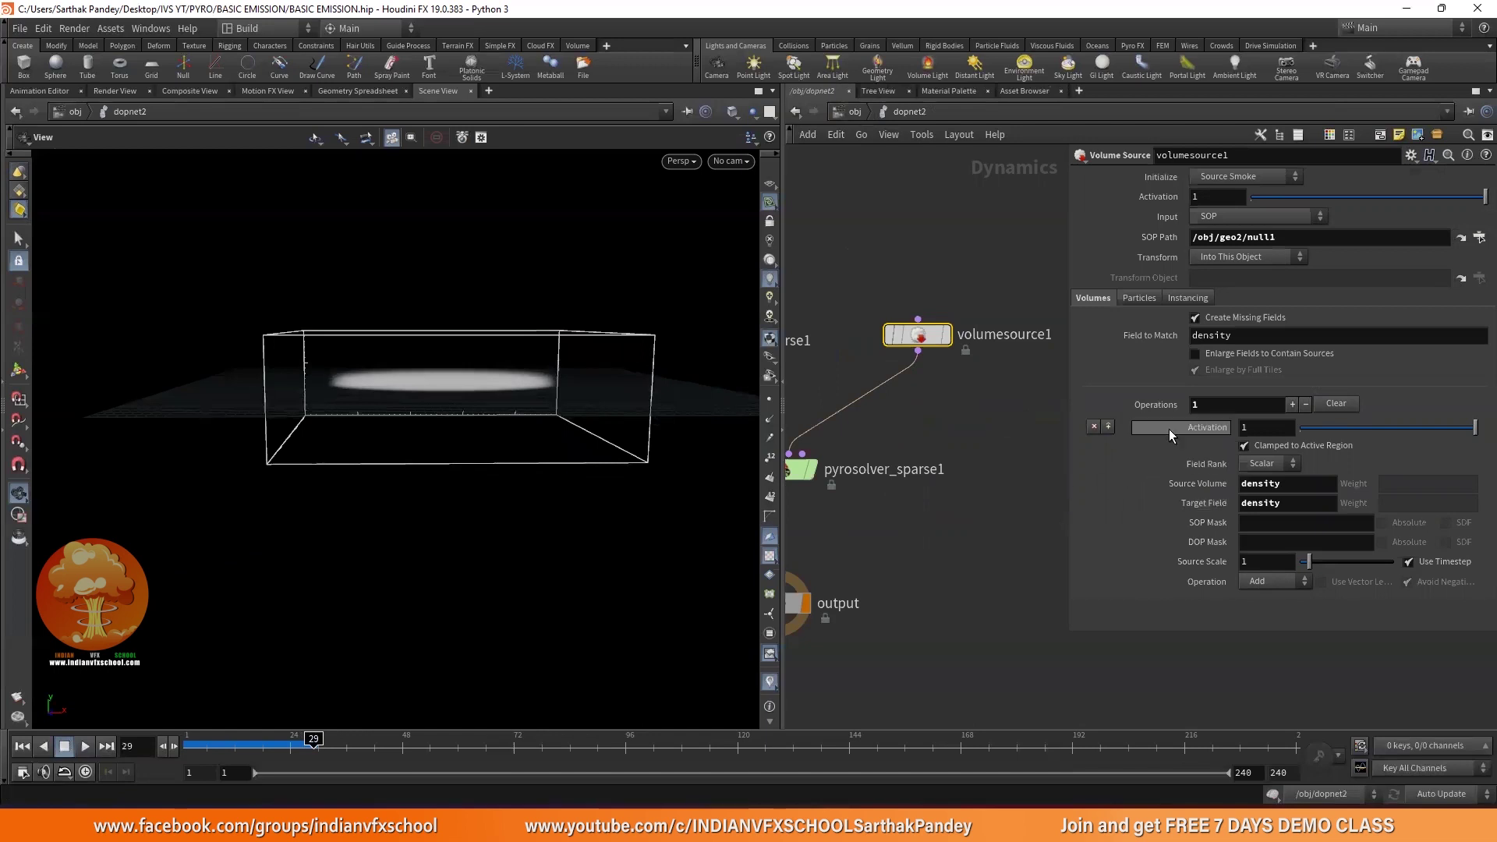
- Add a second operation to the Volume Source with Source Volume and Target Field both set to temperature
{"action": "left_click", "coordinate": [1290, 404]}
{"action": "scroll", "coordinate": [1291, 412], "scroll_direction": "down", "scroll_amount": 3}
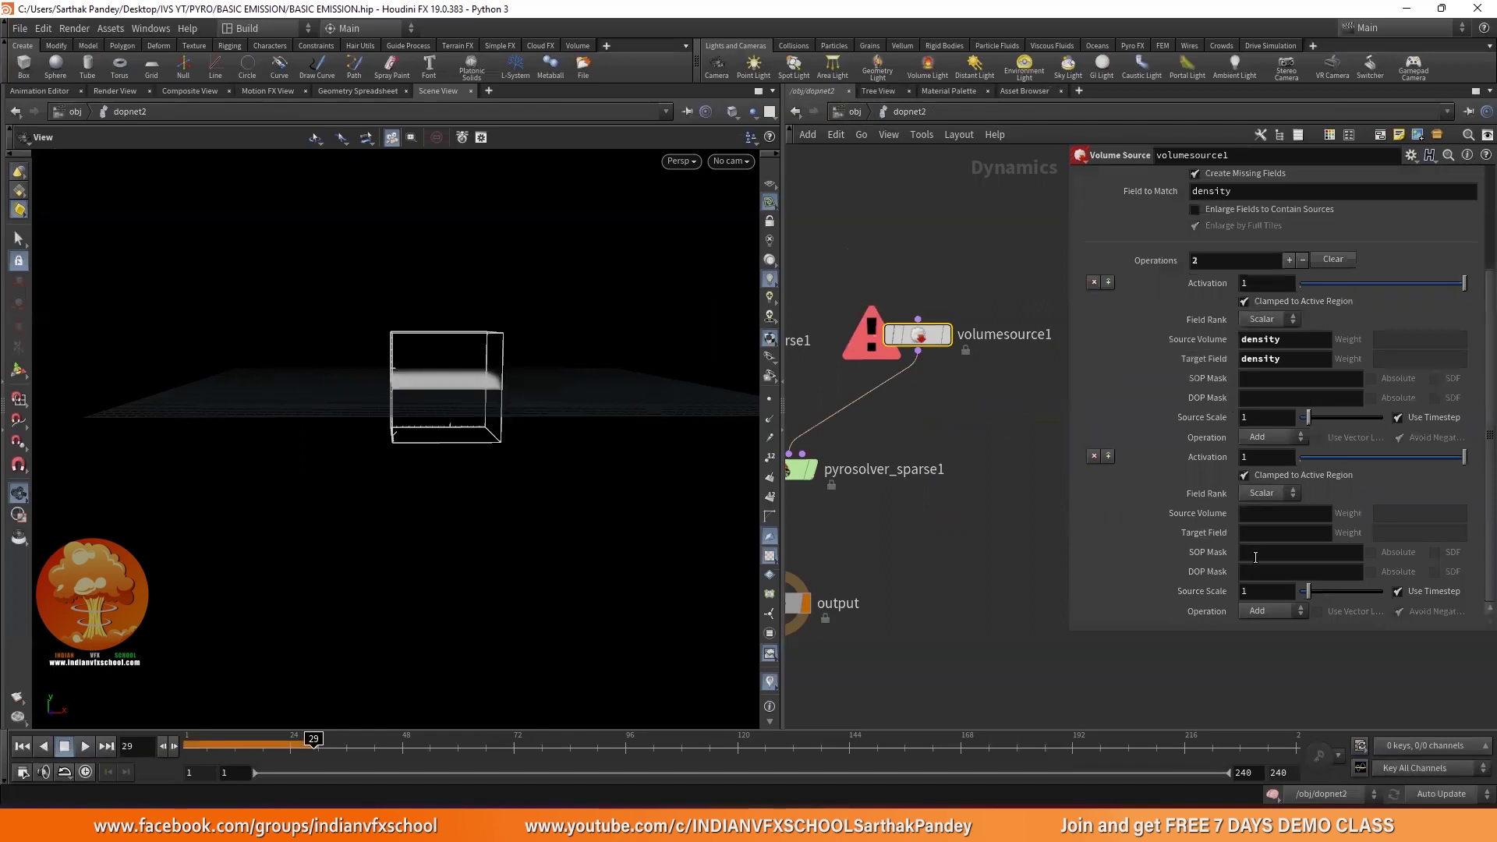
{"action": "left_click", "coordinate": [1280, 514]}
{"action": "type", "text": "temperature"}
{"action": "left_click", "coordinate": [1259, 531]}
{"action": "type", "text": "temperature"}
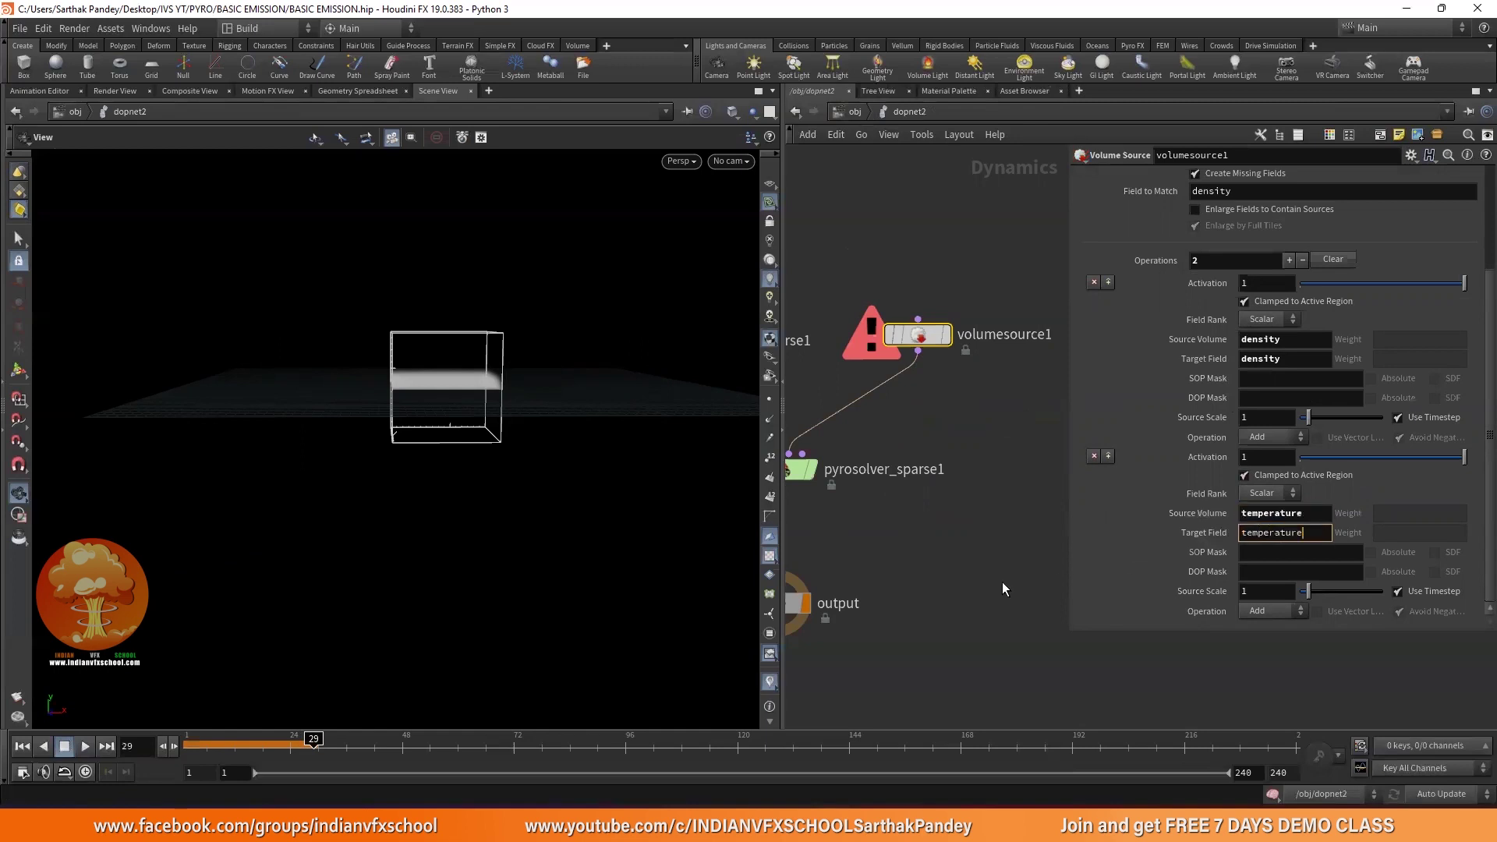
{"action": "key", "text": "Return"}
- Replay the simulation from frame 1, scrub through the early frames, and examine the rising smoke up to frame 33
{"action": "left_click", "coordinate": [22, 746]}
{"action": "left_click", "coordinate": [85, 747]}
{"action": "left_click_drag", "start_coordinate": [495, 544], "coordinate": [468, 498]}
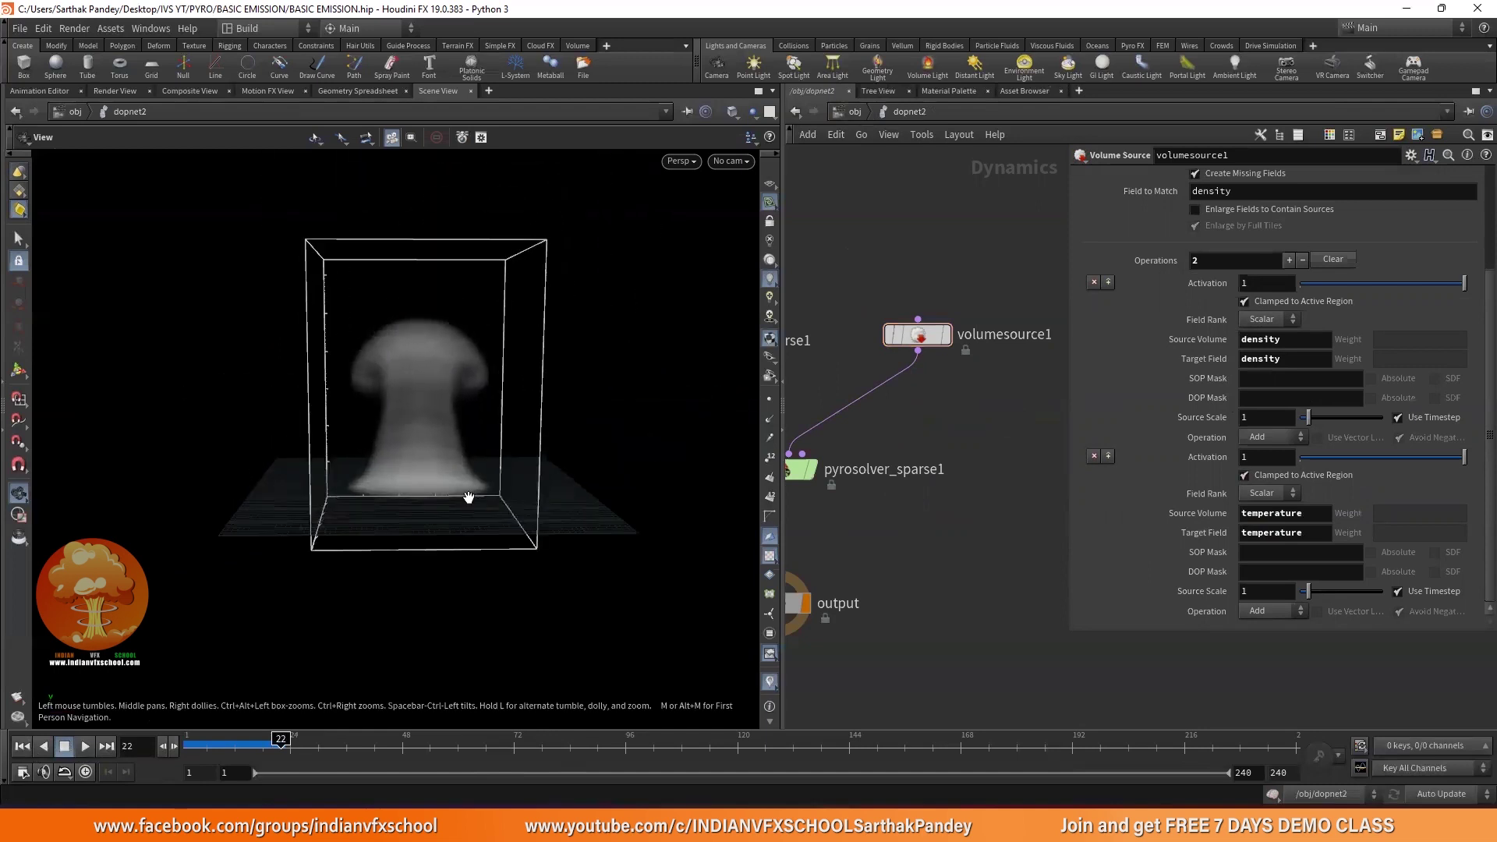
{"action": "left_click", "coordinate": [190, 739]}
{"action": "left_click_drag", "start_coordinate": [190, 739], "coordinate": [259, 741]}
{"action": "left_click_drag", "start_coordinate": [453, 622], "coordinate": [466, 582]}
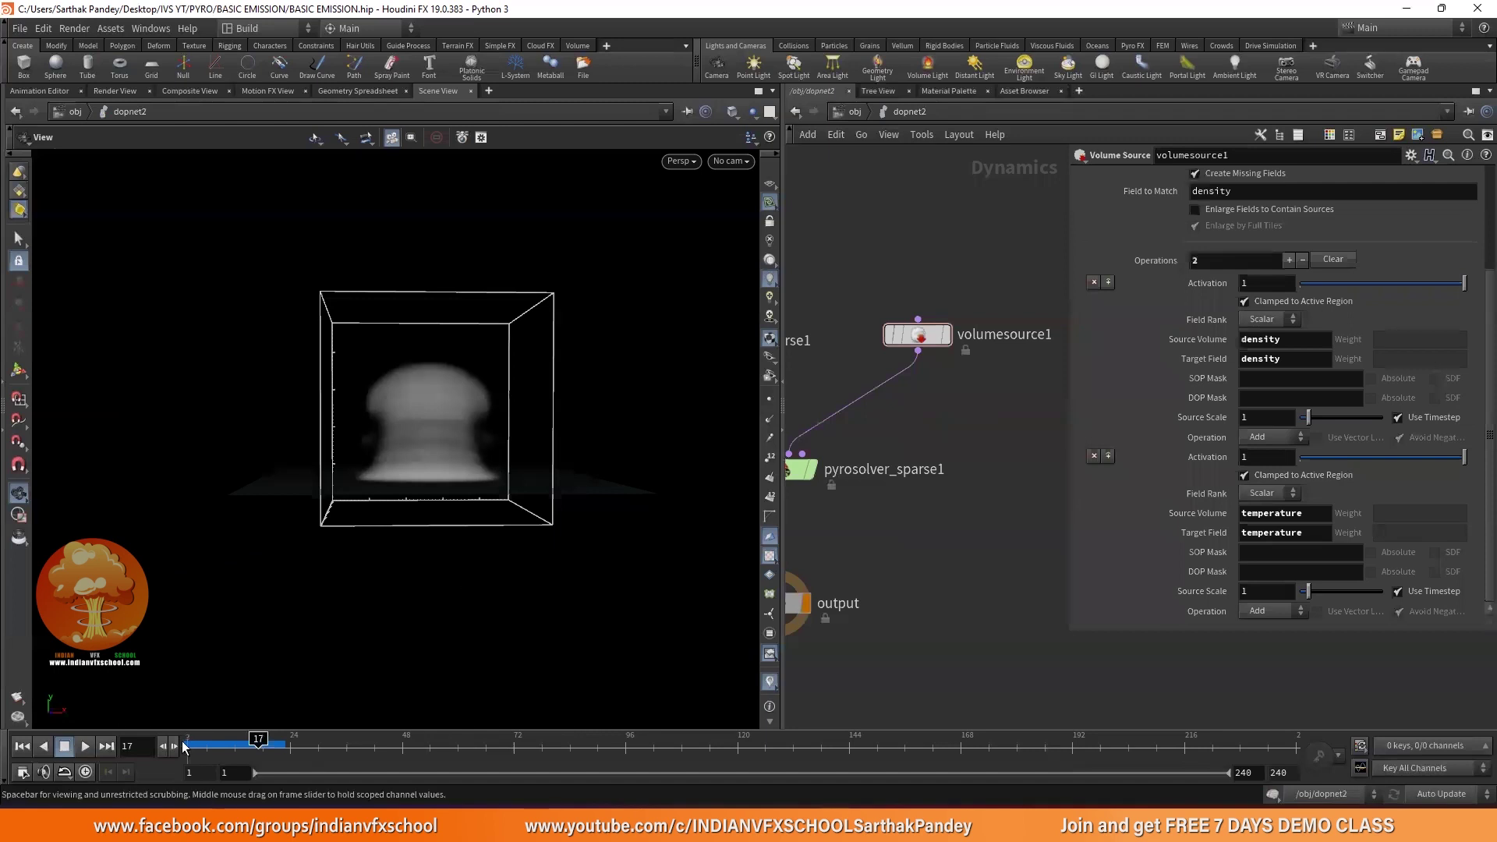
{"action": "left_click", "coordinate": [85, 746]}
{"action": "left_click", "coordinate": [69, 747]}
{"action": "left_click_drag", "start_coordinate": [372, 345], "coordinate": [418, 381]}
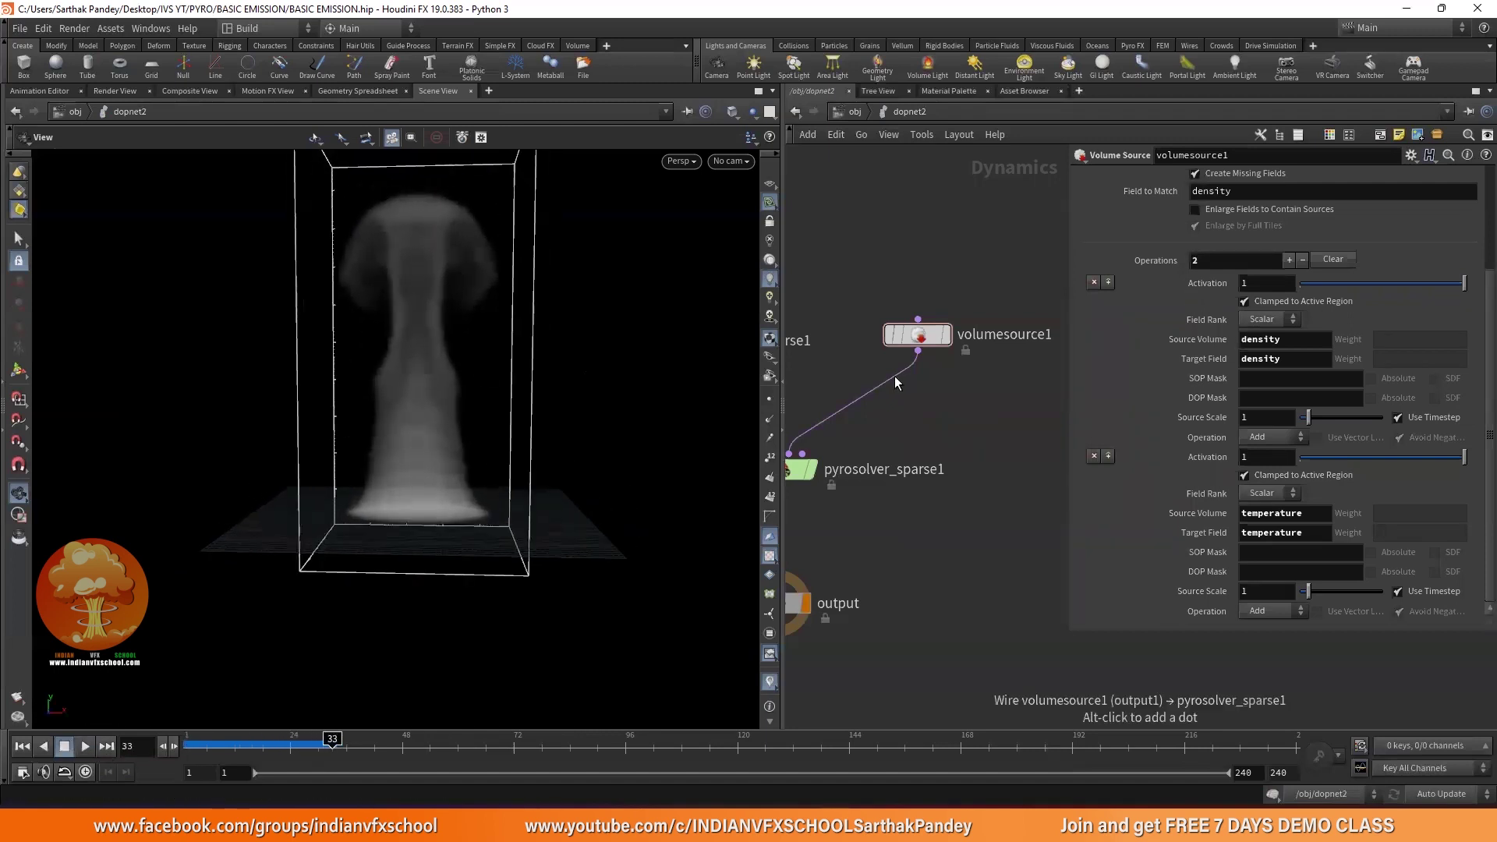
- Turn off Dissipation in the Shape settings of pyrosolver_sparse1 and go back to its Simulation settings
{"action": "scroll", "coordinate": [892, 377], "scroll_direction": "down", "scroll_amount": 1}
{"action": "middle_click_drag", "start_coordinate": [892, 378], "coordinate": [967, 310]}
{"action": "scroll", "coordinate": [903, 371], "scroll_direction": "up", "scroll_amount": 4}
{"action": "left_click", "coordinate": [889, 388]}
{"action": "scroll", "coordinate": [889, 388], "scroll_direction": "down", "scroll_amount": 3}
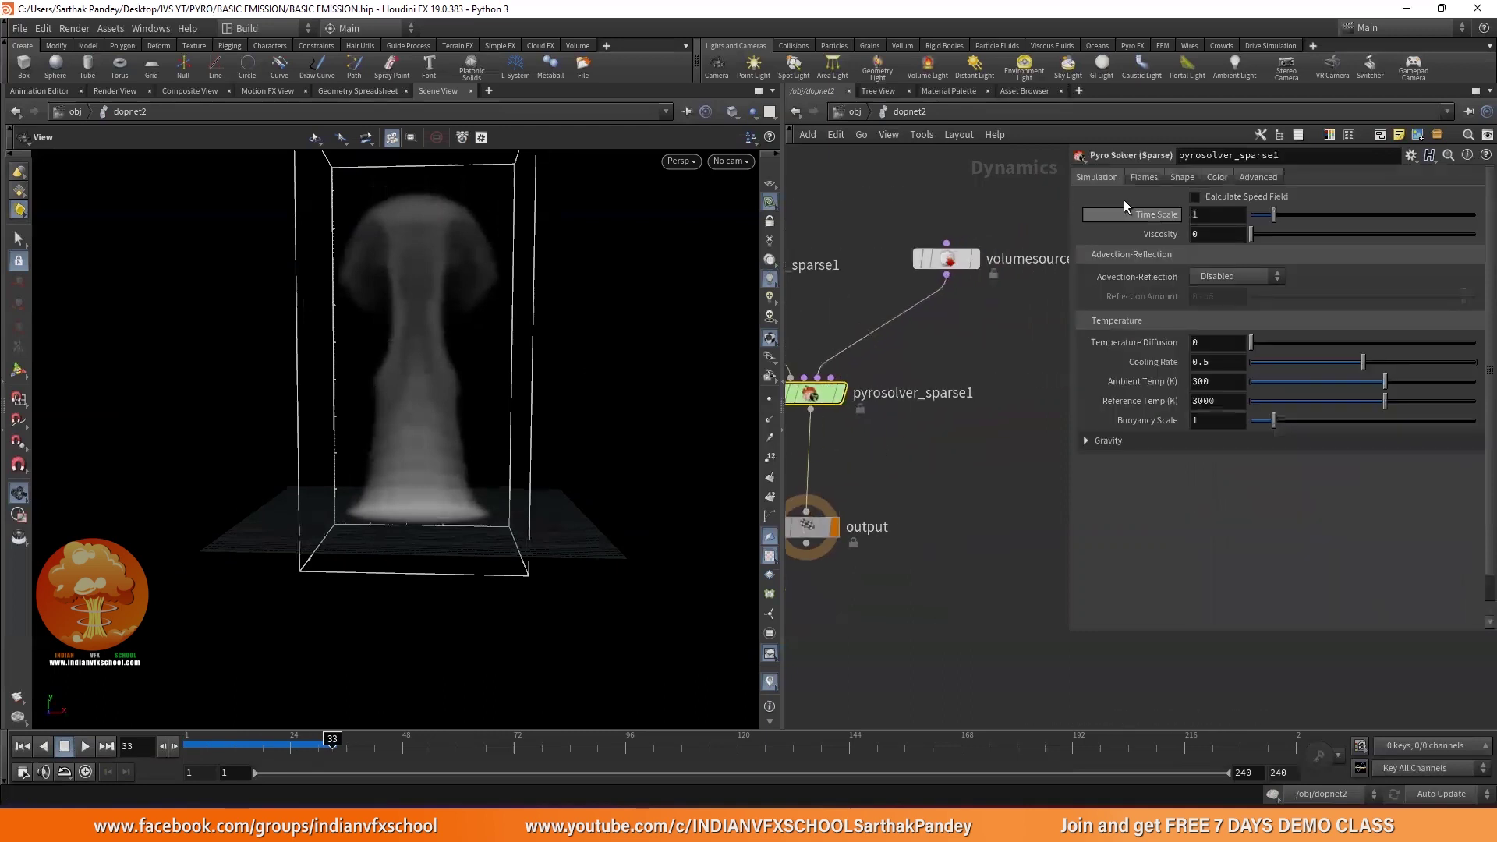
{"action": "left_click", "coordinate": [1181, 178]}
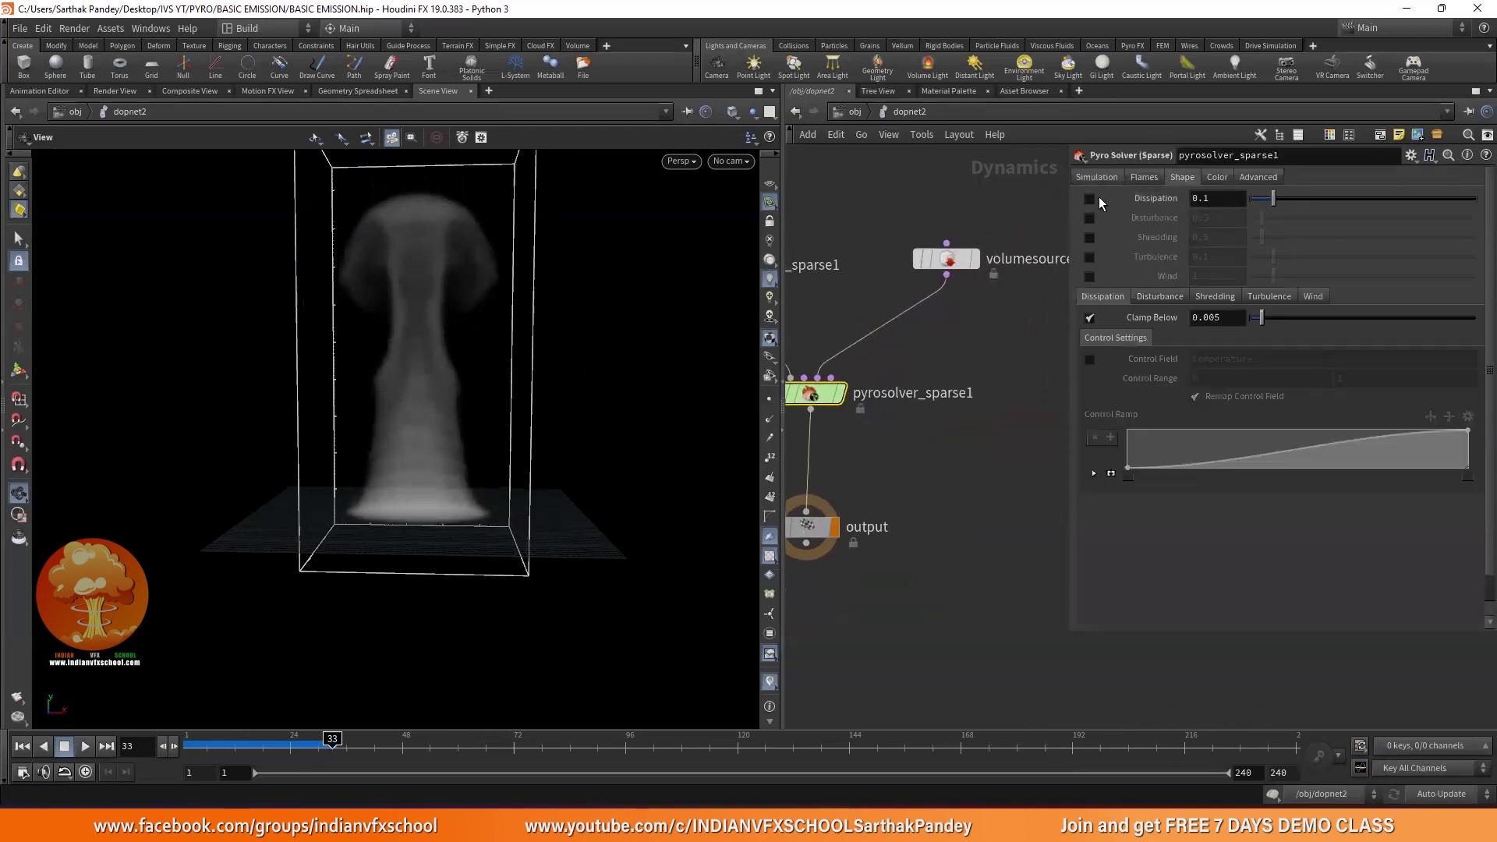
{"action": "left_click", "coordinate": [1098, 176]}
{"action": "scroll", "coordinate": [920, 374], "scroll_direction": "down", "scroll_amount": 1}
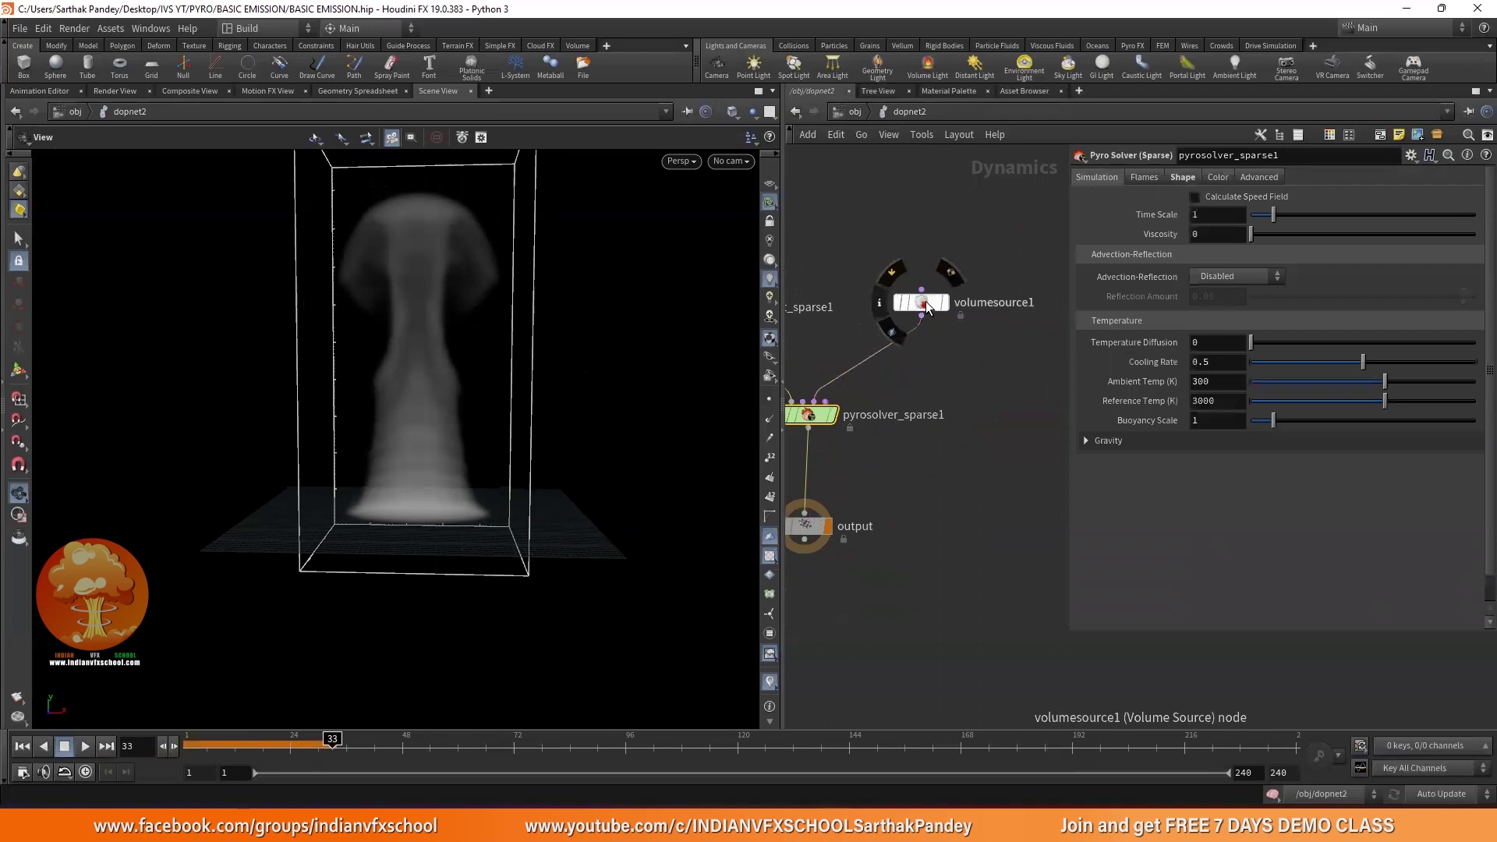
- Select the Volume Source, replay the simulation from the first frame to frame 38, and examine the smoke column
{"action": "left_click", "coordinate": [921, 303]}
{"action": "left_click", "coordinate": [22, 747]}
{"action": "left_click", "coordinate": [85, 747]}
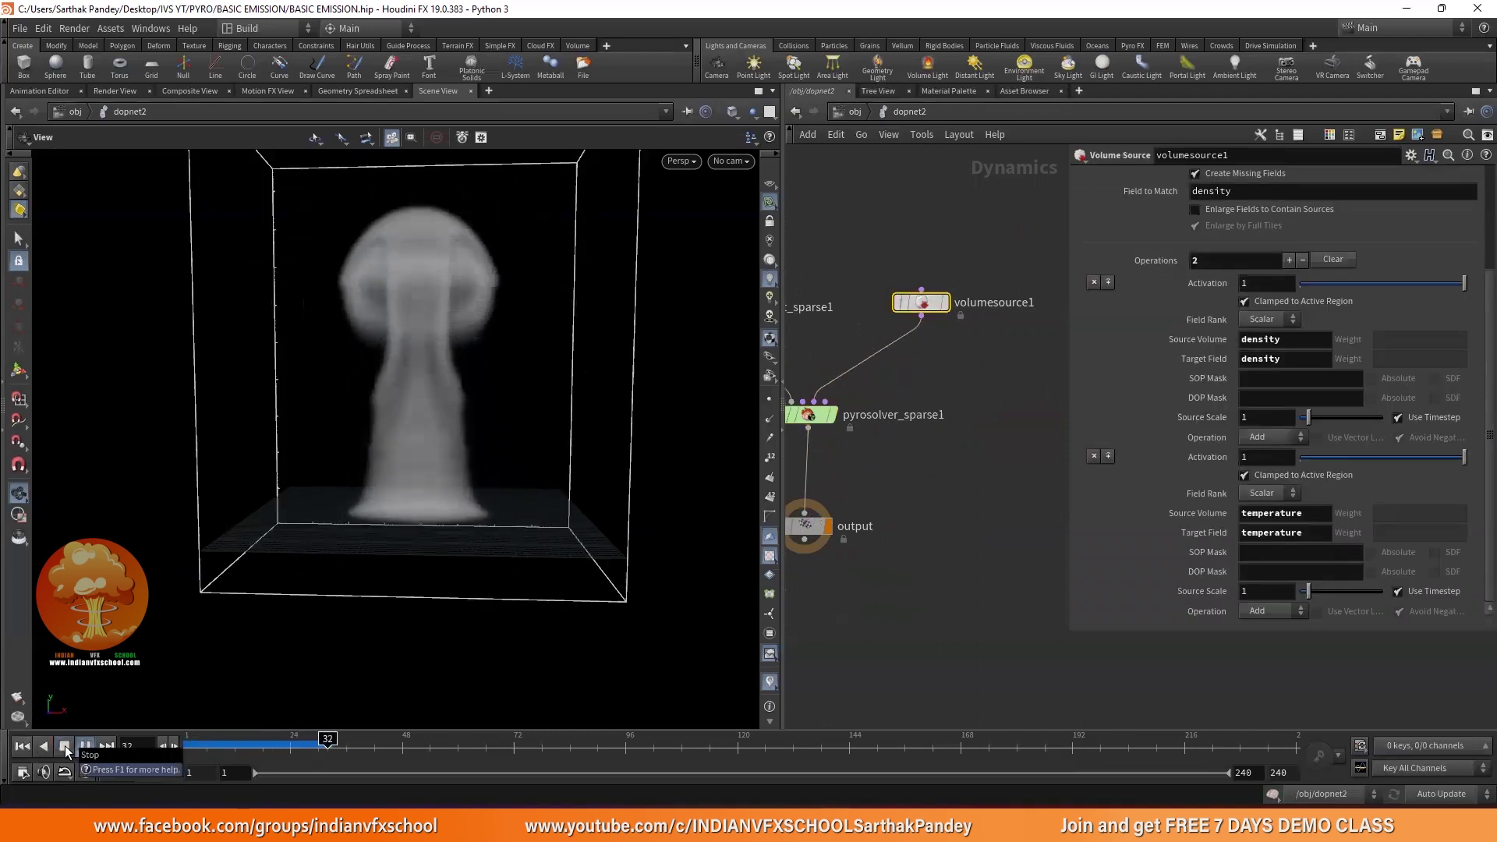
{"action": "left_click", "coordinate": [65, 747]}
{"action": "left_click_drag", "start_coordinate": [284, 625], "coordinate": [377, 578]}
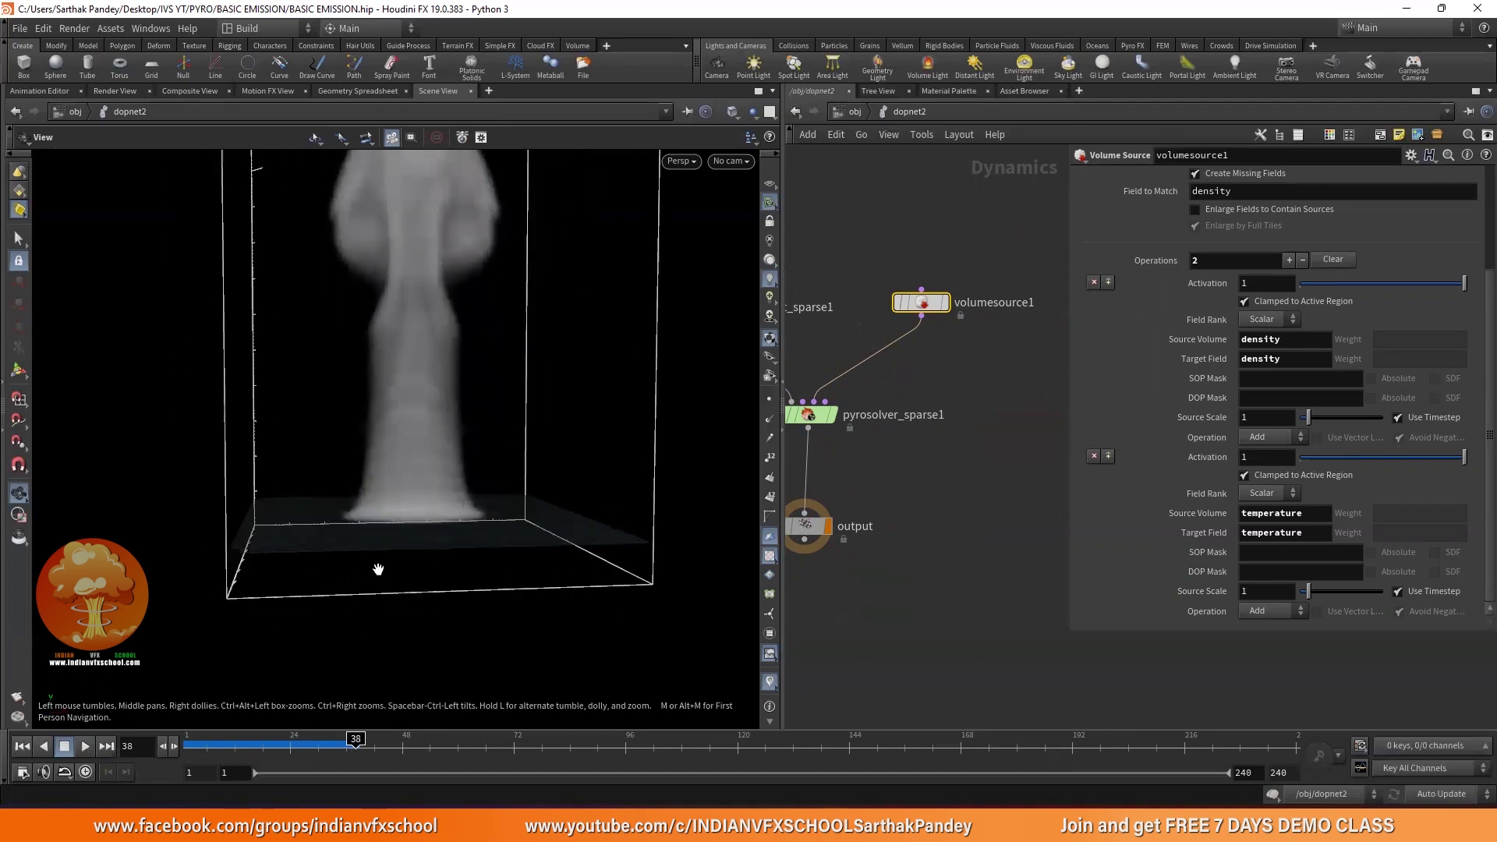
{"action": "scroll", "coordinate": [966, 306], "scroll_direction": "up", "scroll_amount": 2}
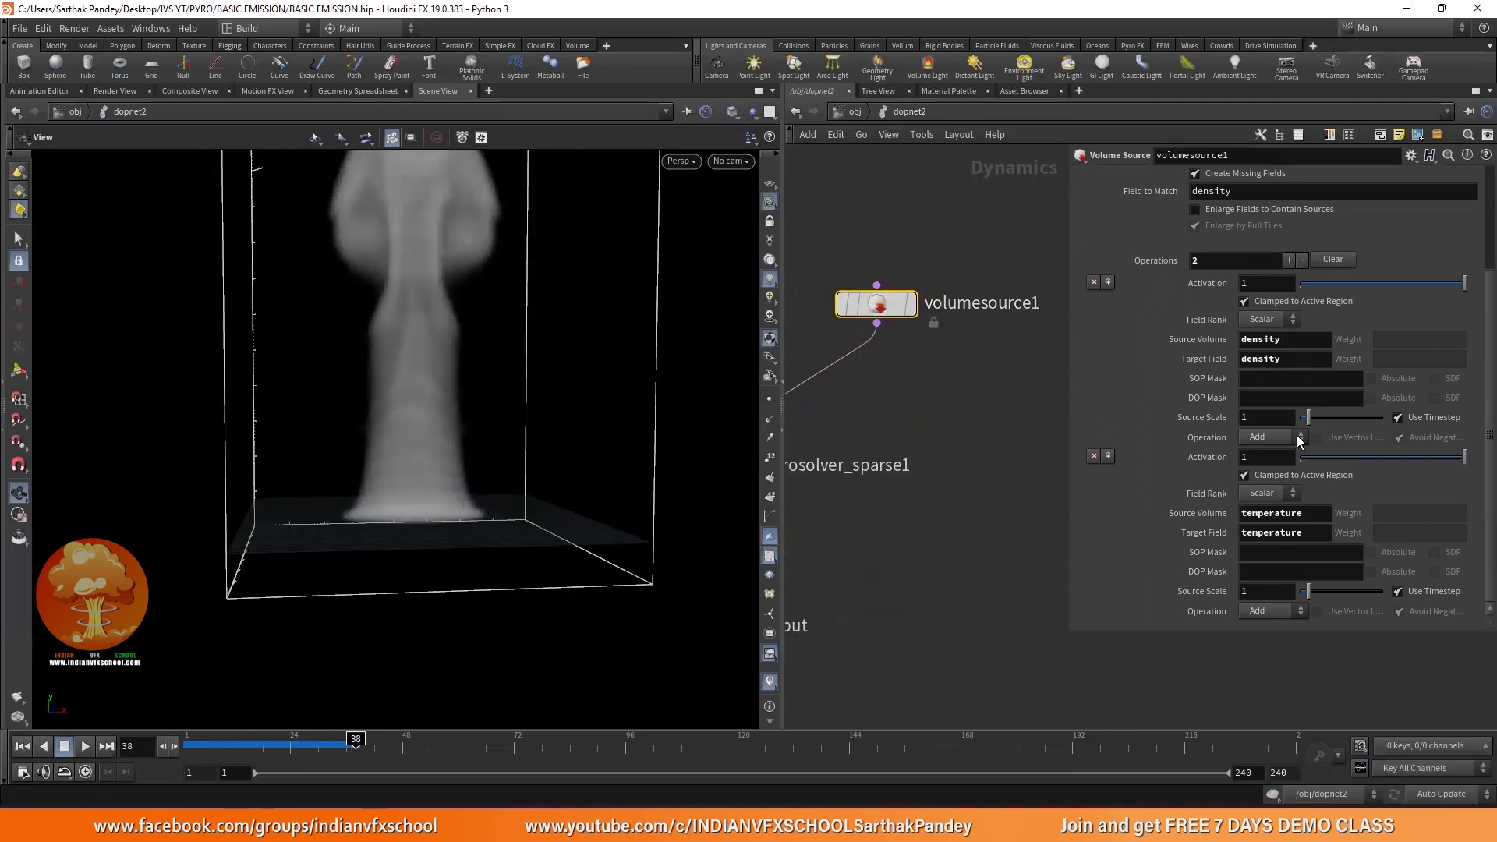
{"action": "scroll", "coordinate": [925, 426], "scroll_direction": "down", "scroll_amount": 2}
{"action": "middle_click_drag", "start_coordinate": [897, 421], "coordinate": [985, 391]}
{"action": "scroll", "coordinate": [900, 407], "scroll_direction": "up", "scroll_amount": 3}
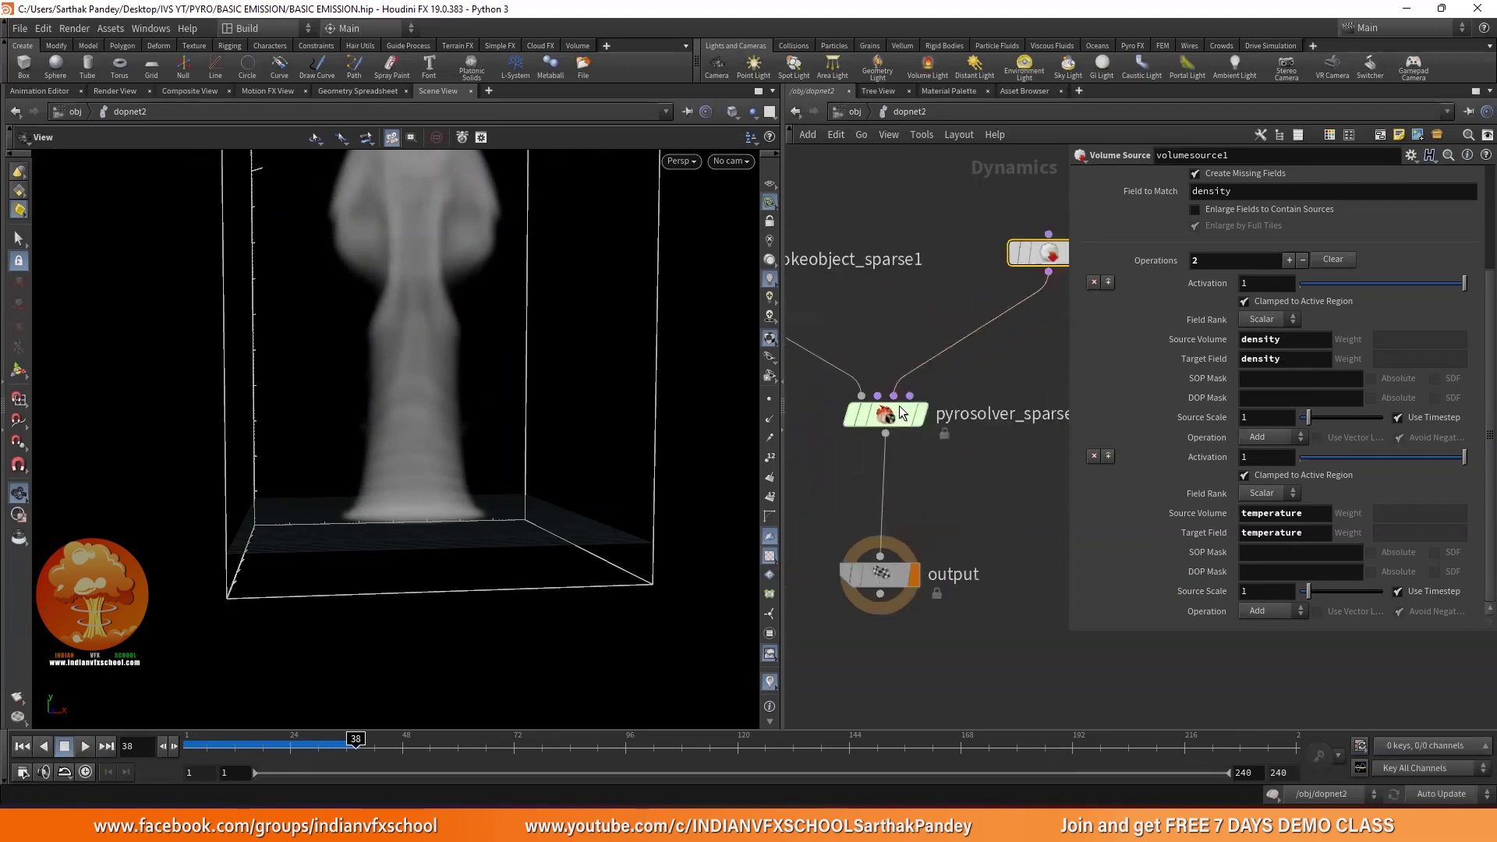
- Remove both the density and the temperature operations from the Volume Source
{"action": "left_click", "coordinate": [883, 417]}
{"action": "scroll", "coordinate": [839, 408], "scroll_direction": "down", "scroll_amount": 2}
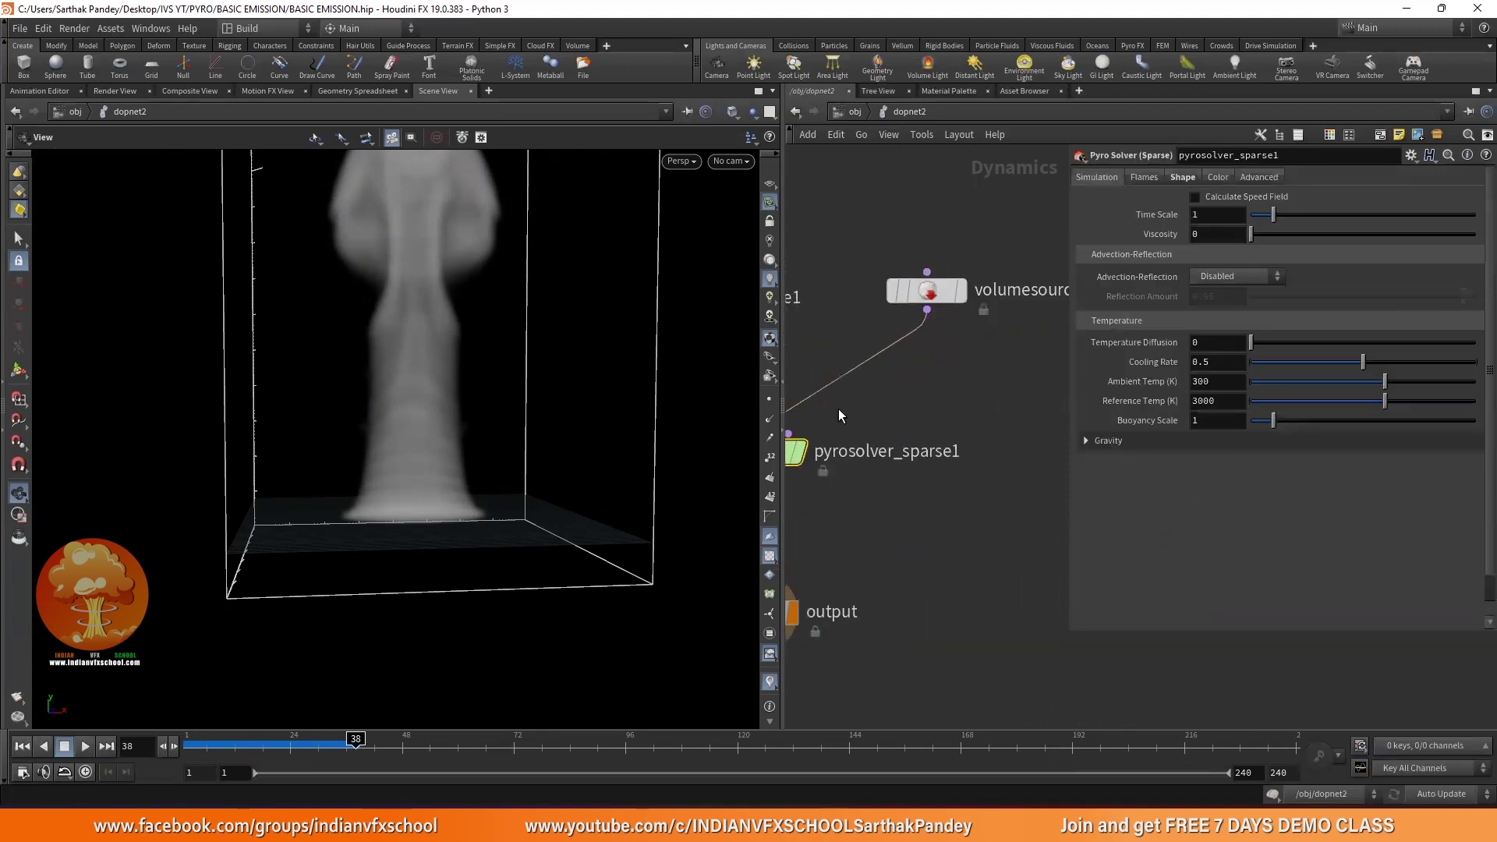
{"action": "scroll", "coordinate": [919, 306], "scroll_direction": "up", "scroll_amount": 3}
{"action": "left_click", "coordinate": [922, 311]}
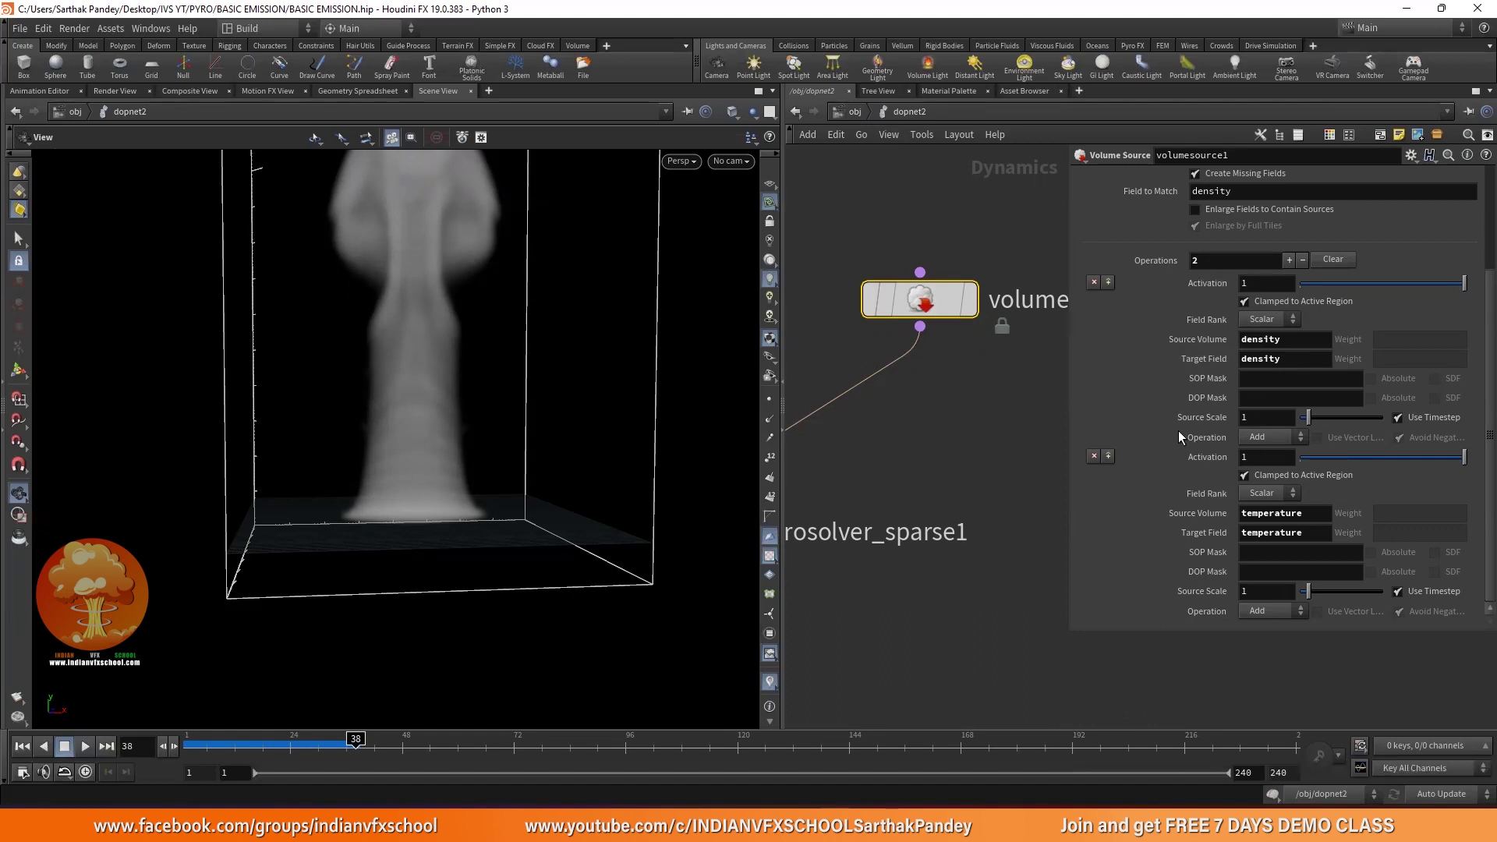
{"action": "left_click", "coordinate": [1095, 283]}
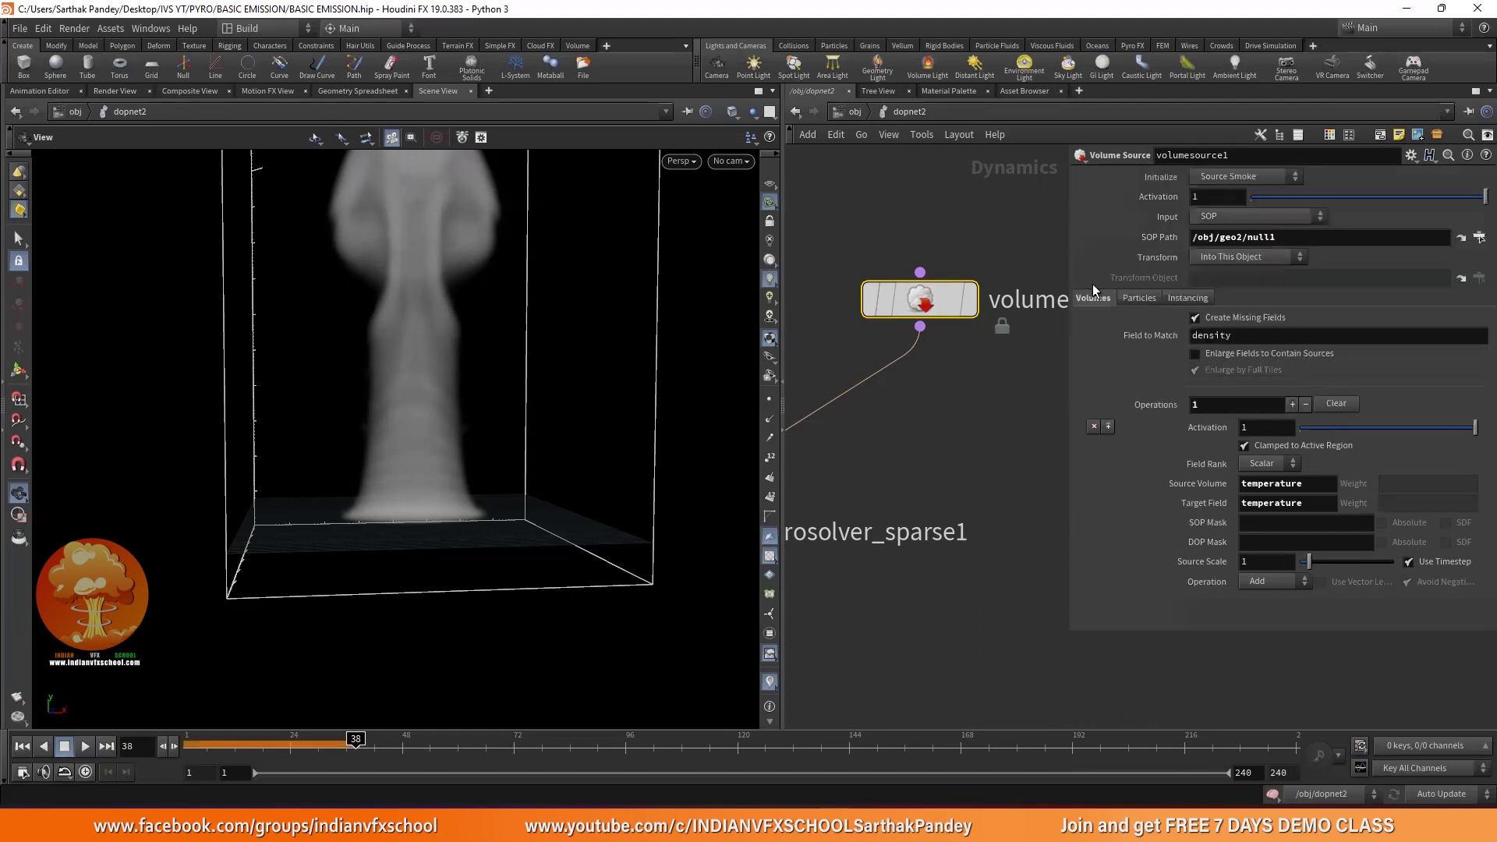
{"action": "left_click", "coordinate": [1094, 428]}
- Play the simulation from the first frame with no source operations and return to frame 1
{"action": "left_click", "coordinate": [22, 748]}
{"action": "left_click", "coordinate": [84, 747]}
{"action": "left_click", "coordinate": [64, 746]}
{"action": "left_click", "coordinate": [22, 746]}
- Delete vdbfrompolygons2 inside geo2 and cut the leftover wire running directly from sphere1 to merge1
{"action": "left_click", "coordinate": [854, 113]}
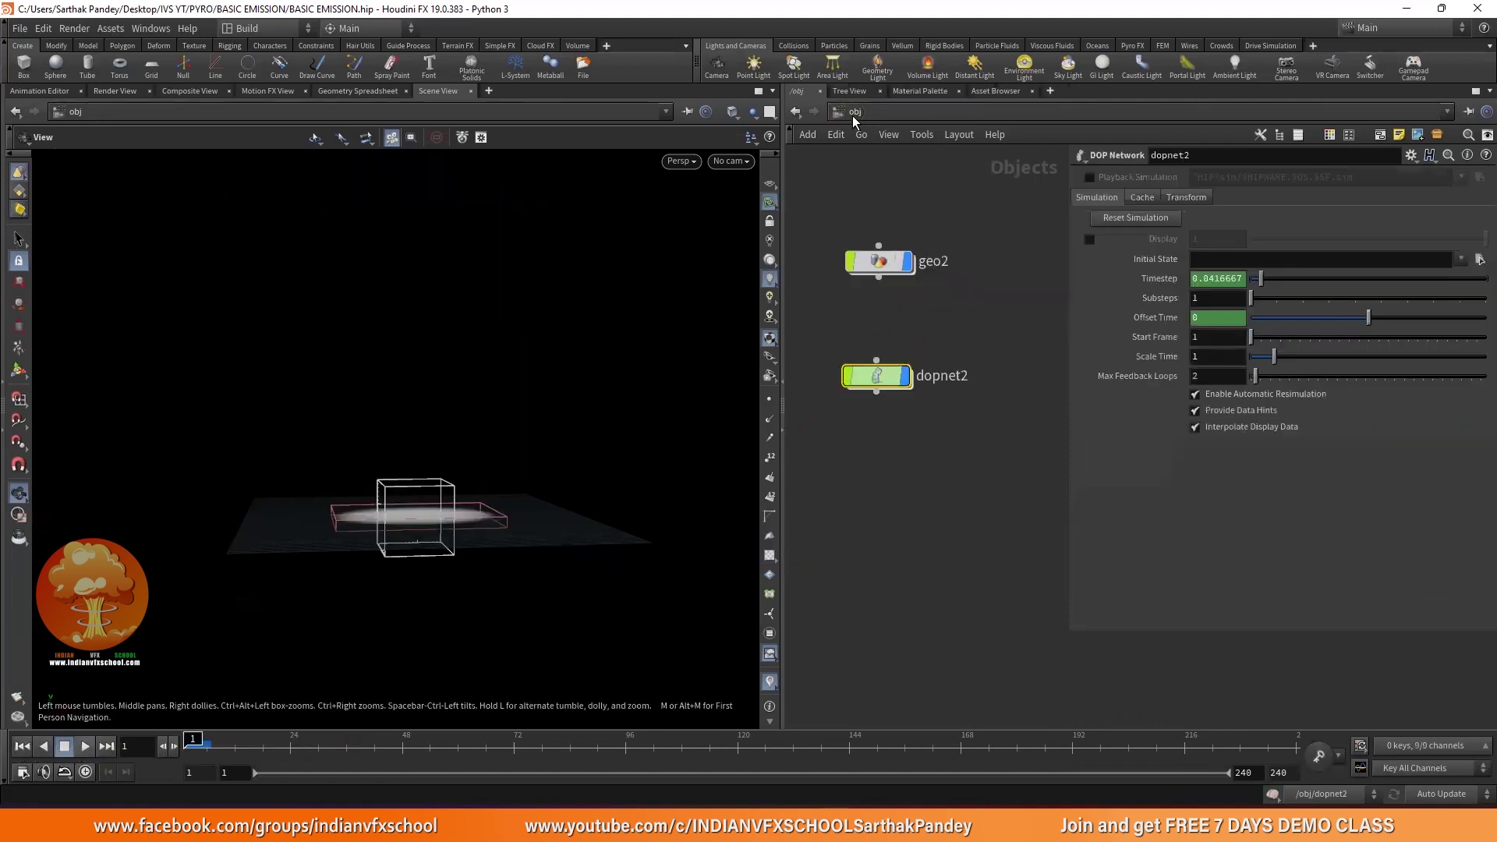
{"action": "double_click", "coordinate": [879, 261]}
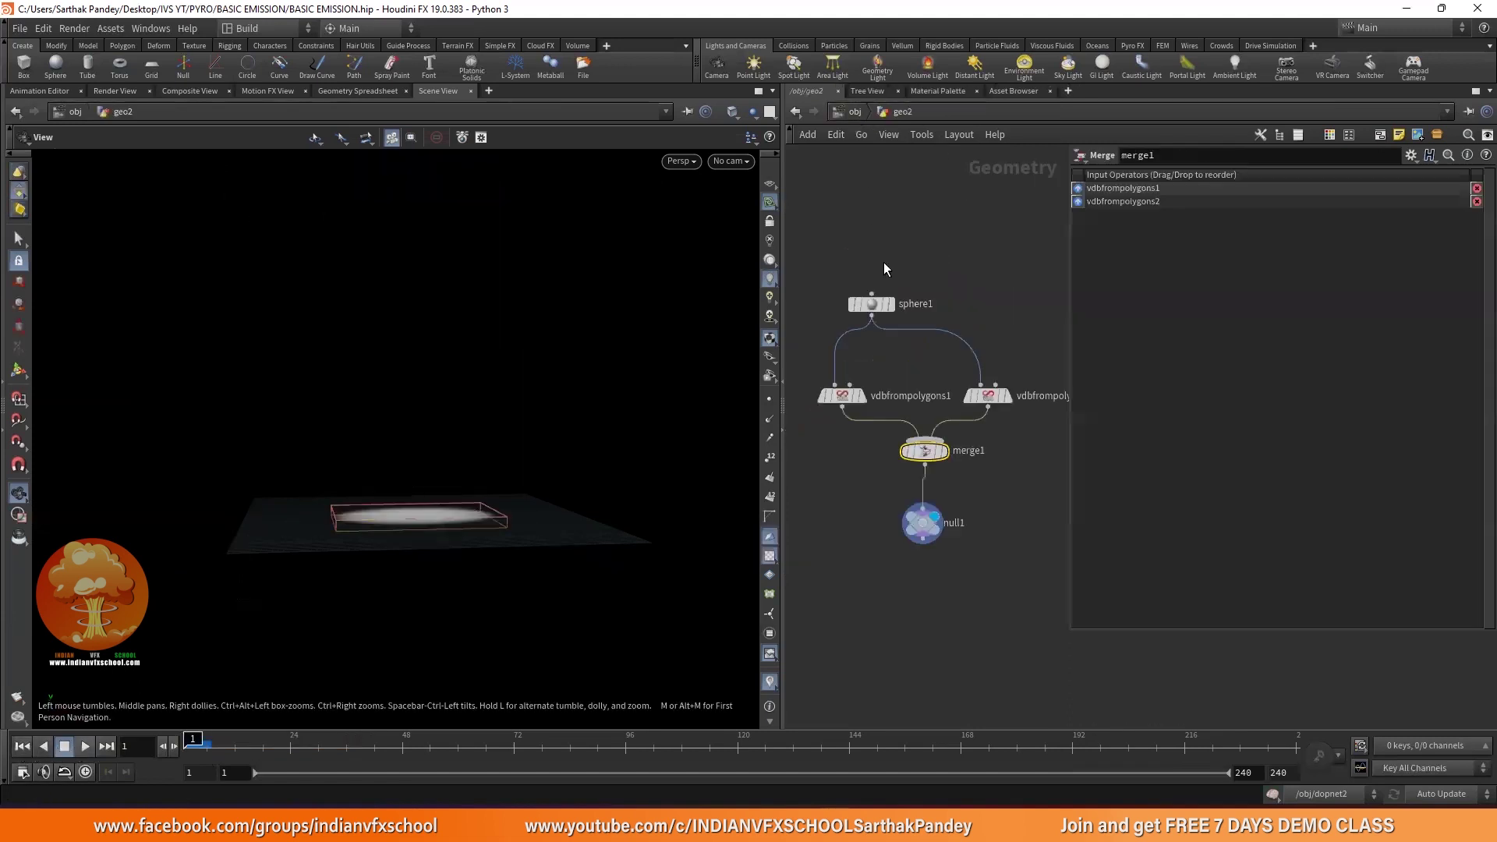
{"action": "left_click", "coordinate": [995, 396]}
{"action": "key", "text": "Delete"}
{"action": "scroll", "coordinate": [885, 393], "scroll_direction": "up", "scroll_amount": 2}
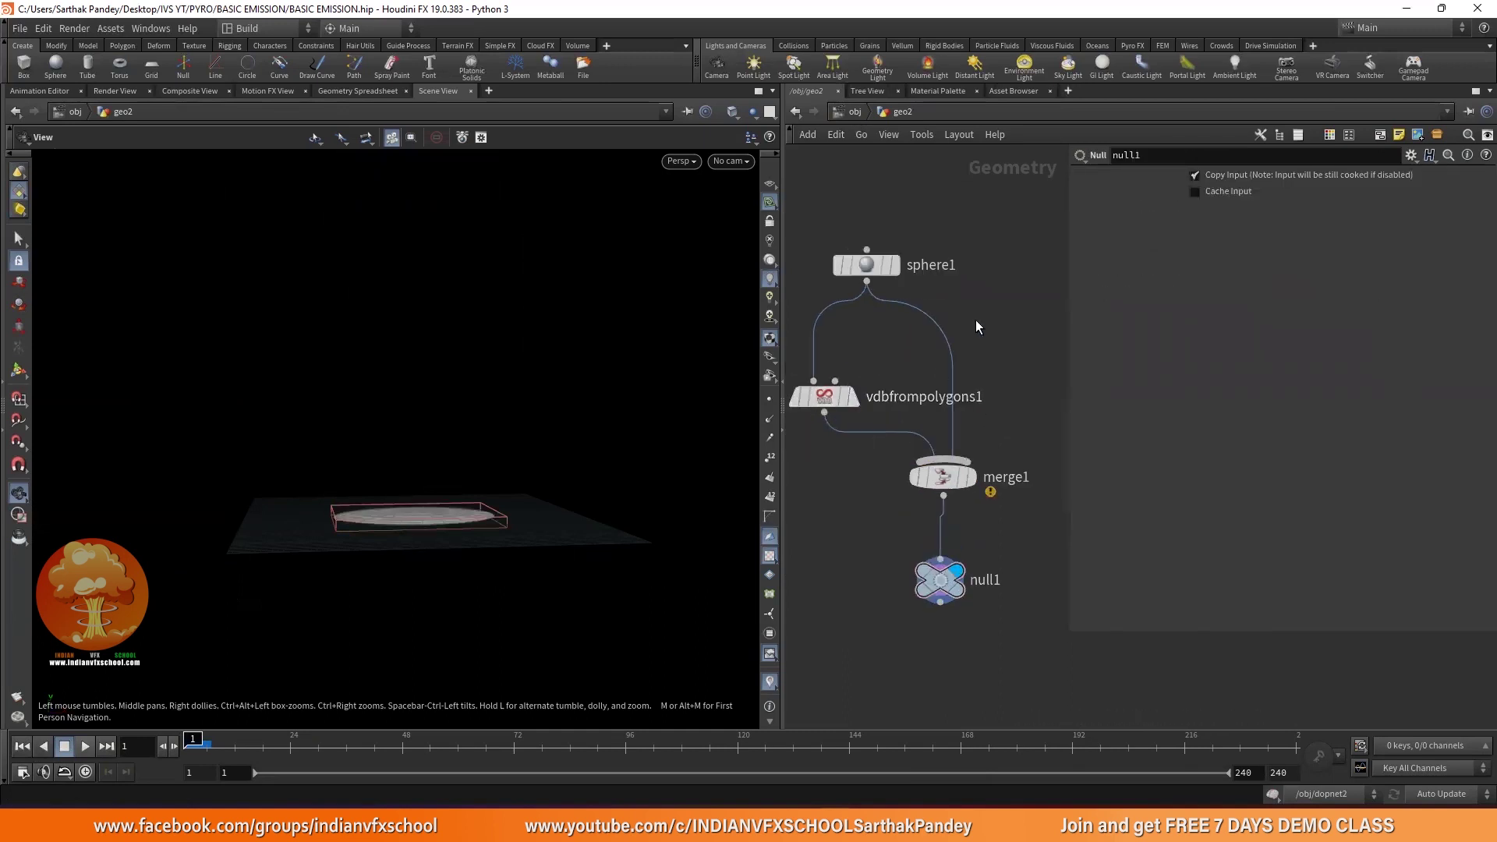
{"action": "key", "text": "y"}
{"action": "left_click_drag", "start_coordinate": [974, 322], "coordinate": [930, 342]}
- Rename the Fog VDB of vdbfrompolygons1 to the artist's first name
{"action": "left_click", "coordinate": [836, 397]}
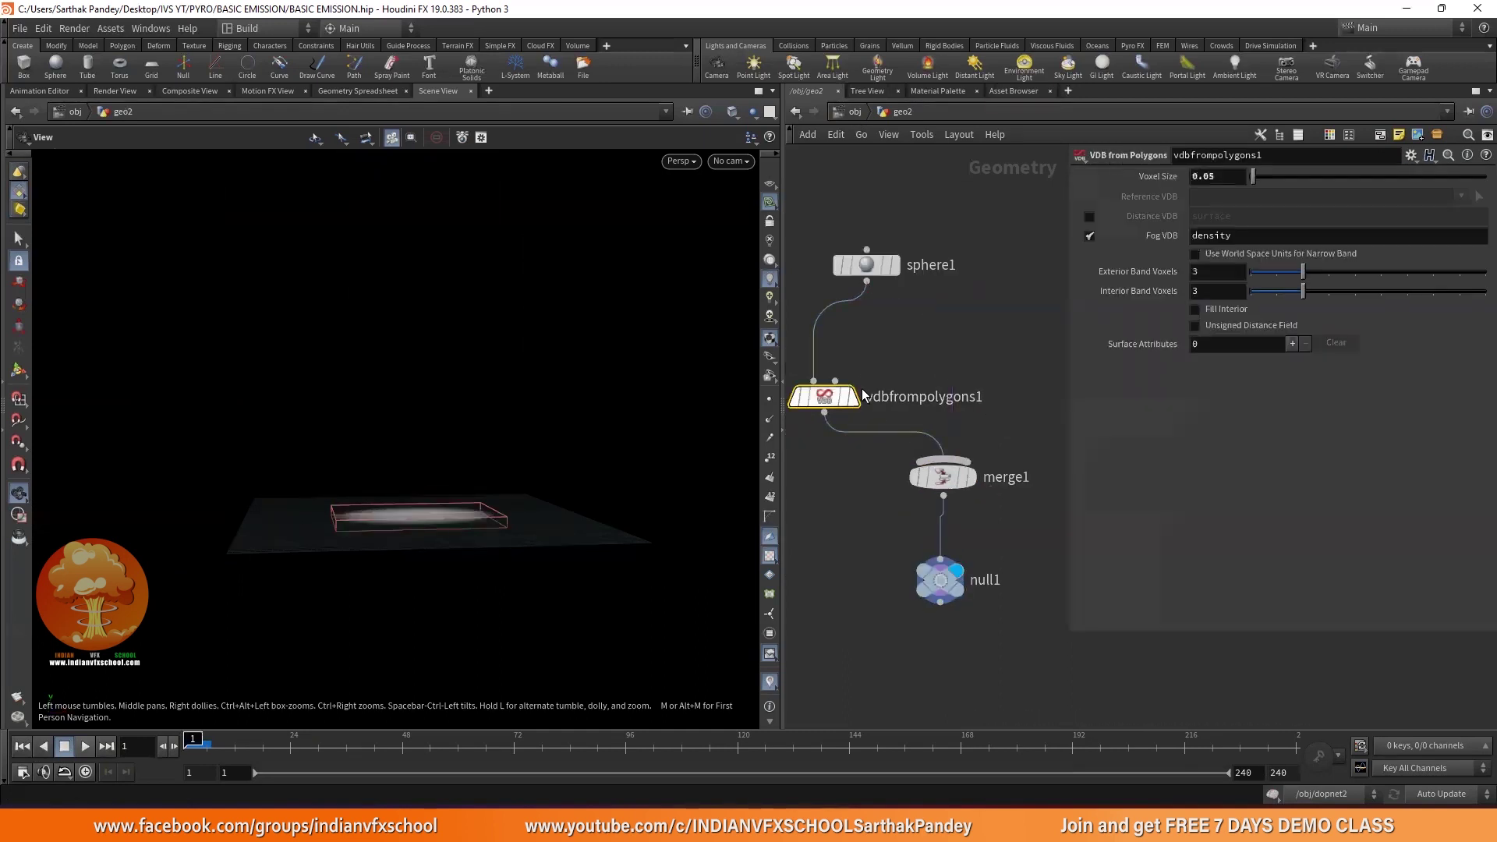
{"action": "double_click", "coordinate": [1193, 236]}
{"action": "type", "text": "sarthak"}
{"action": "key", "text": "Return"}
{"action": "double_click", "coordinate": [1218, 233]}
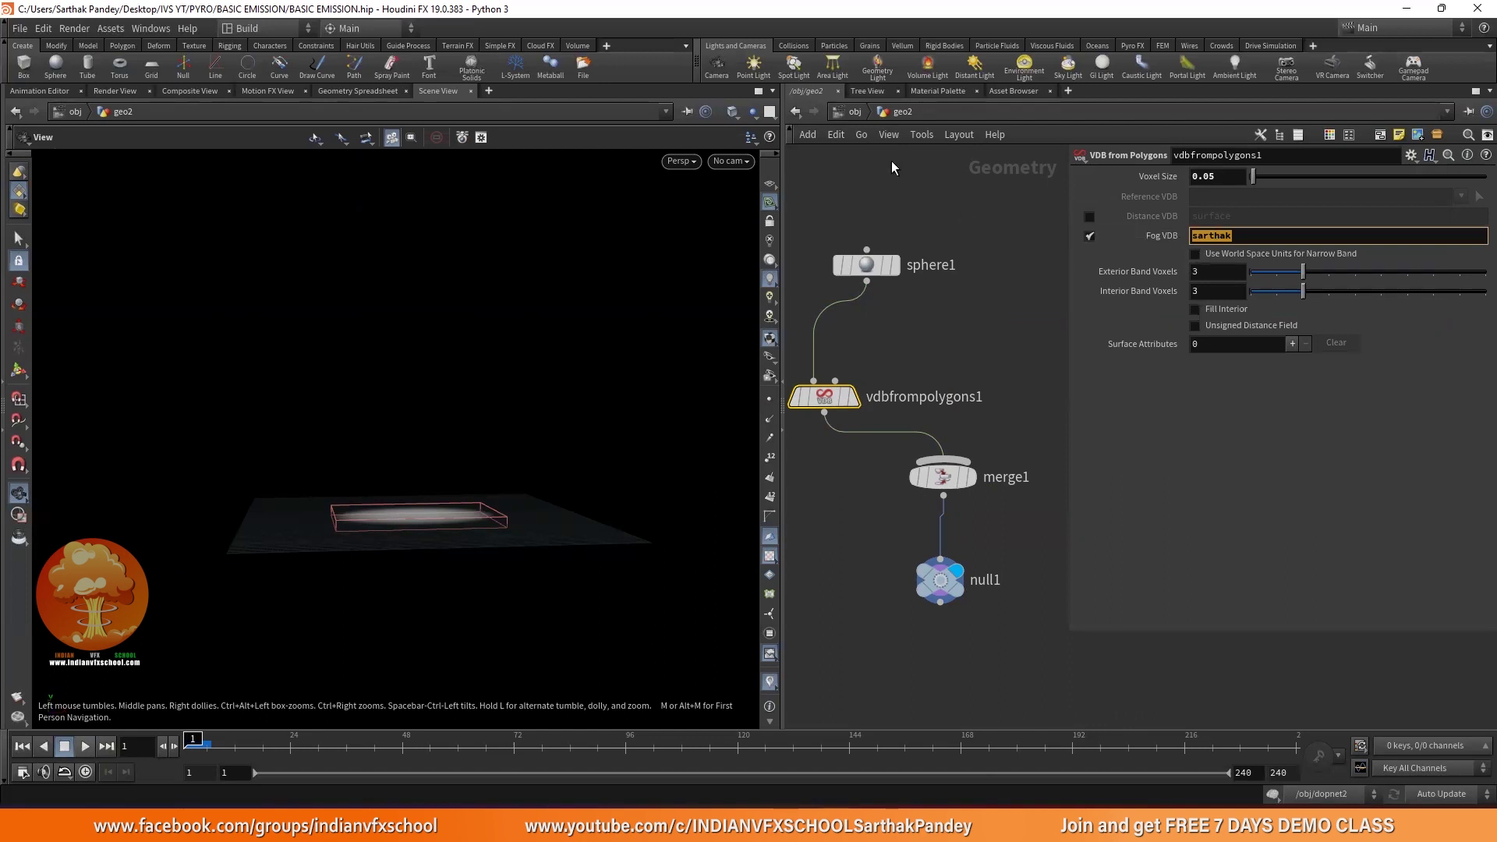
- Add one operation to the Volume Source in dopnet2 with the artist's first name as Source Volume, and test-play the simulation
{"action": "left_click", "coordinate": [852, 113]}
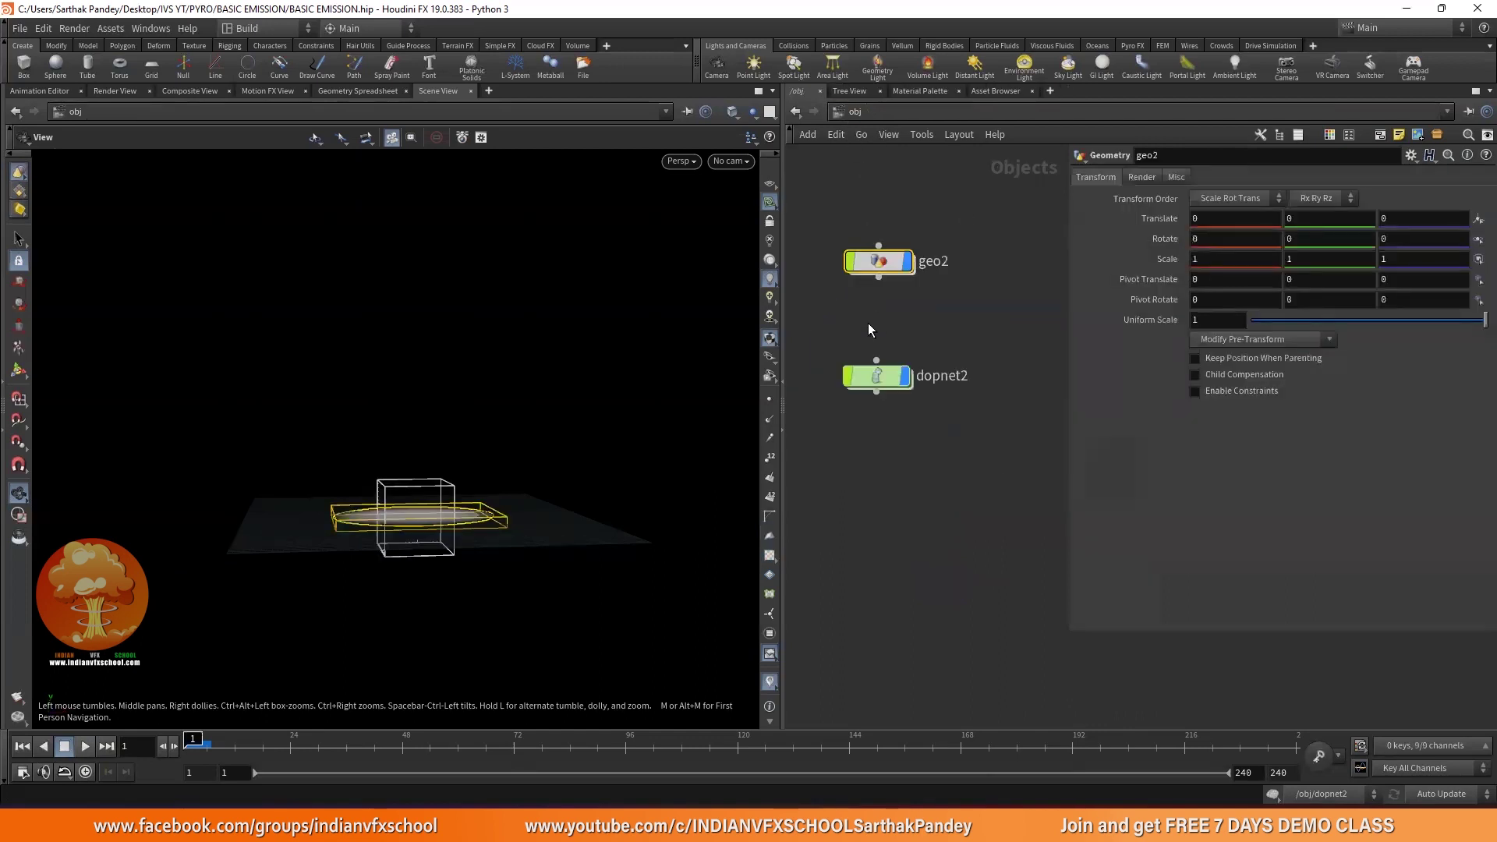
{"action": "double_click", "coordinate": [876, 377]}
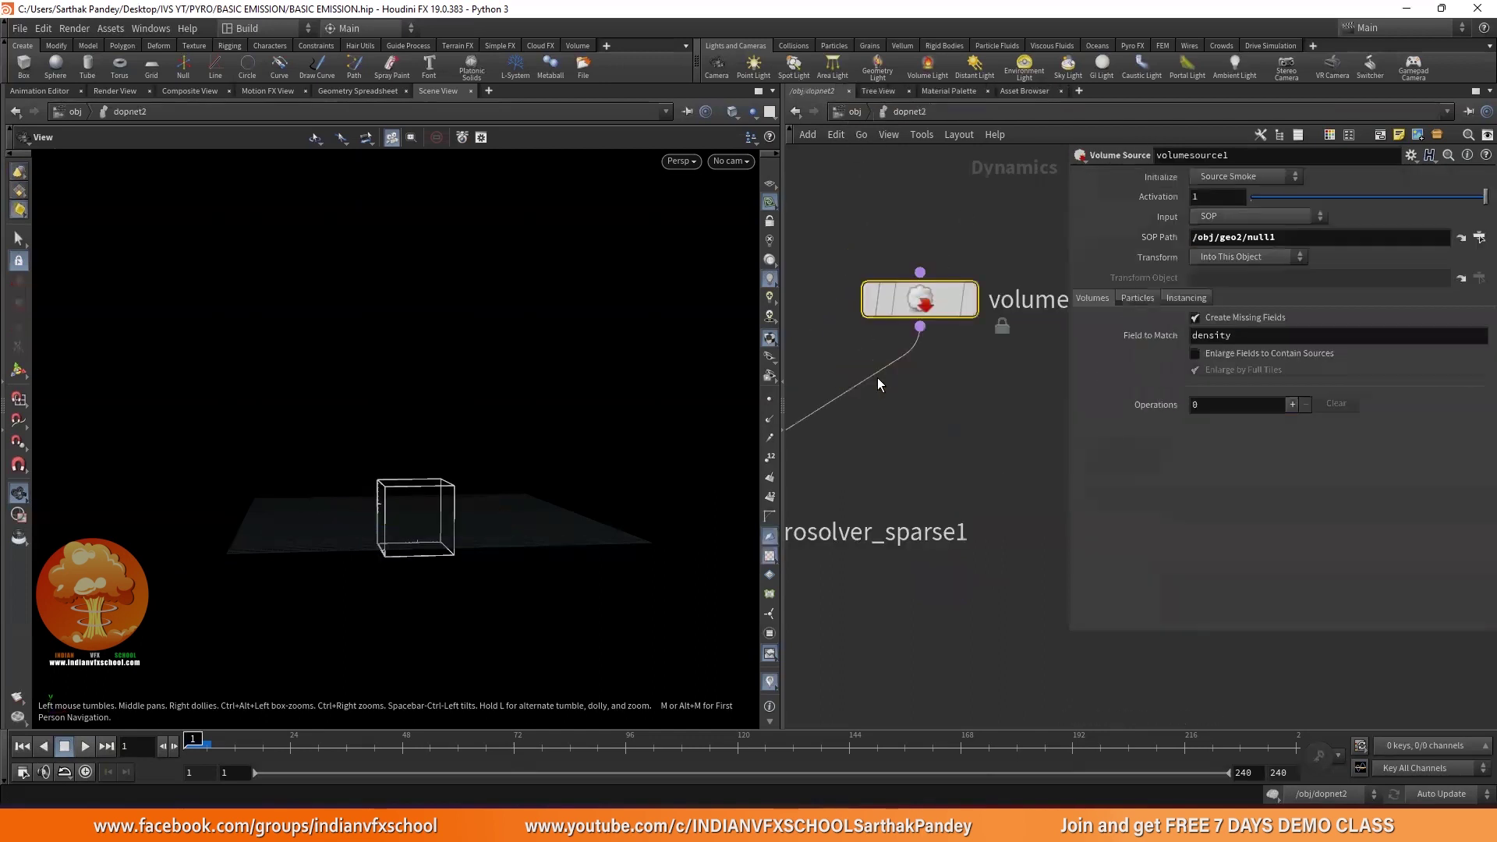
{"action": "left_click", "coordinate": [1293, 405]}
{"action": "left_click", "coordinate": [1276, 484]}
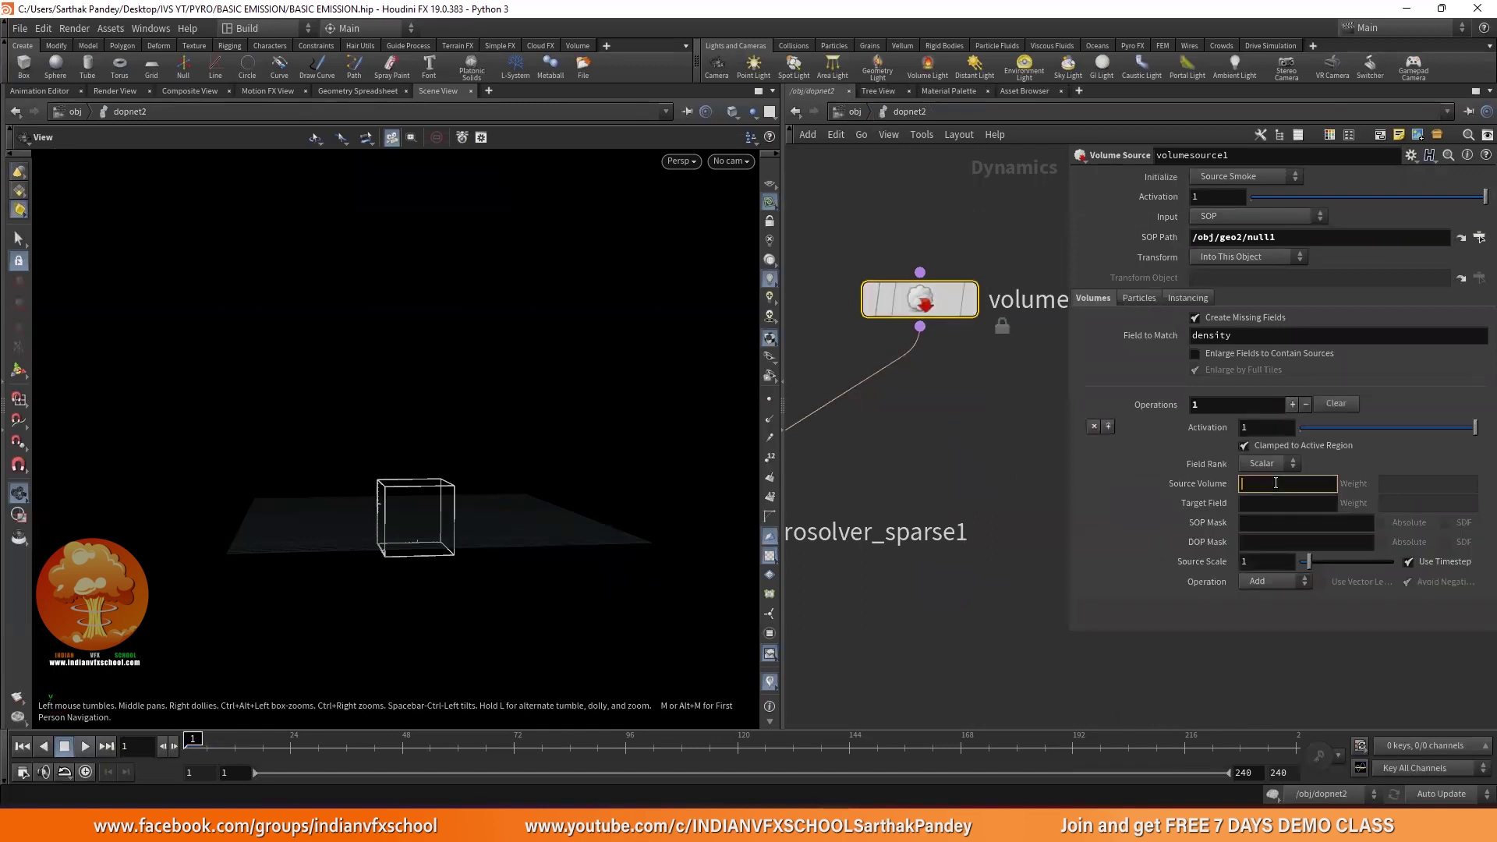
{"action": "type", "text": "sarthak"}
{"action": "left_click", "coordinate": [85, 746]}
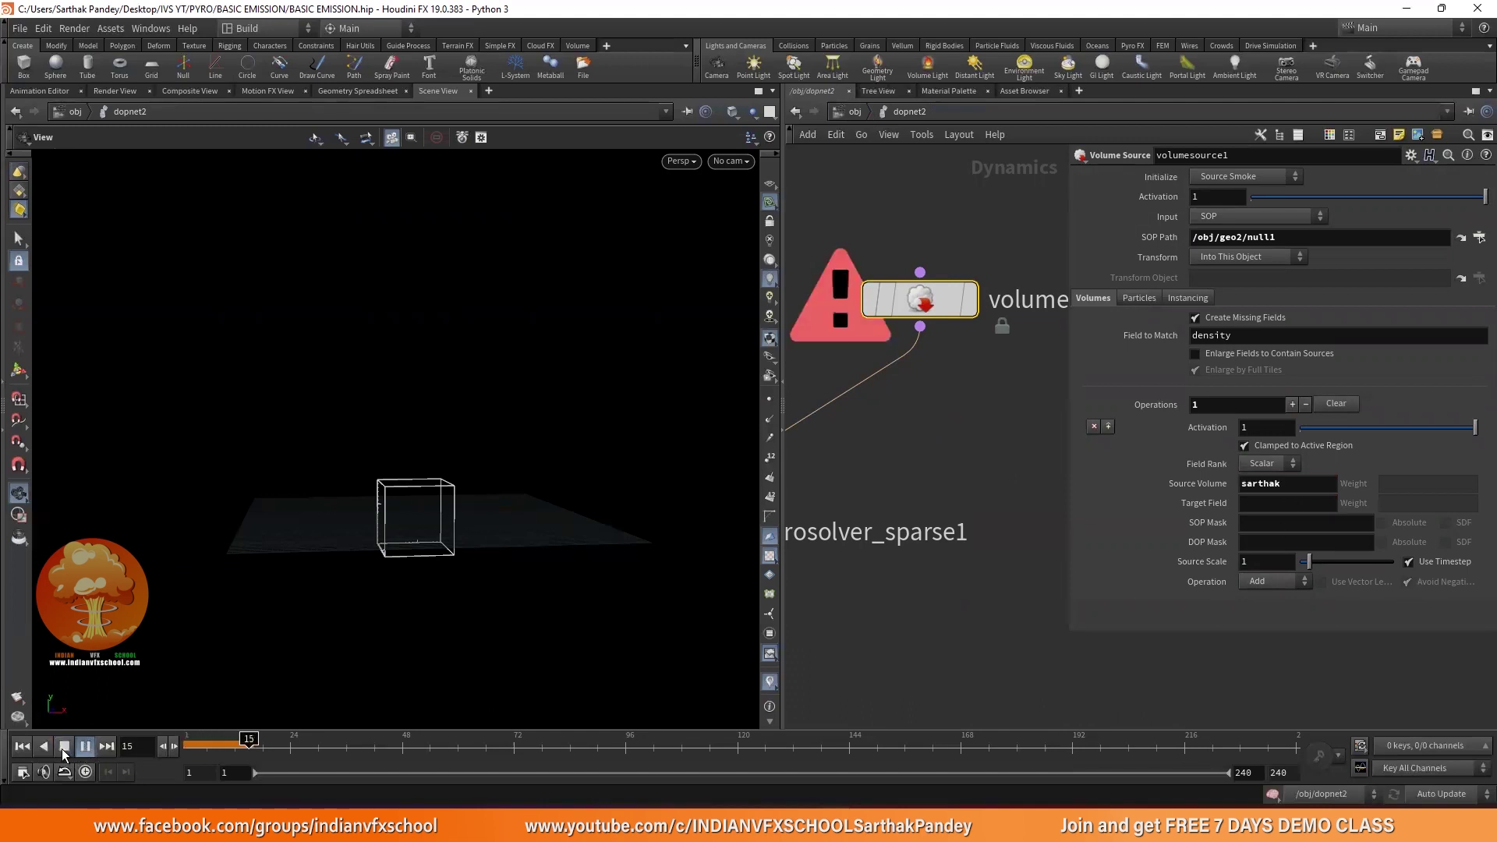
{"action": "left_click", "coordinate": [23, 746]}
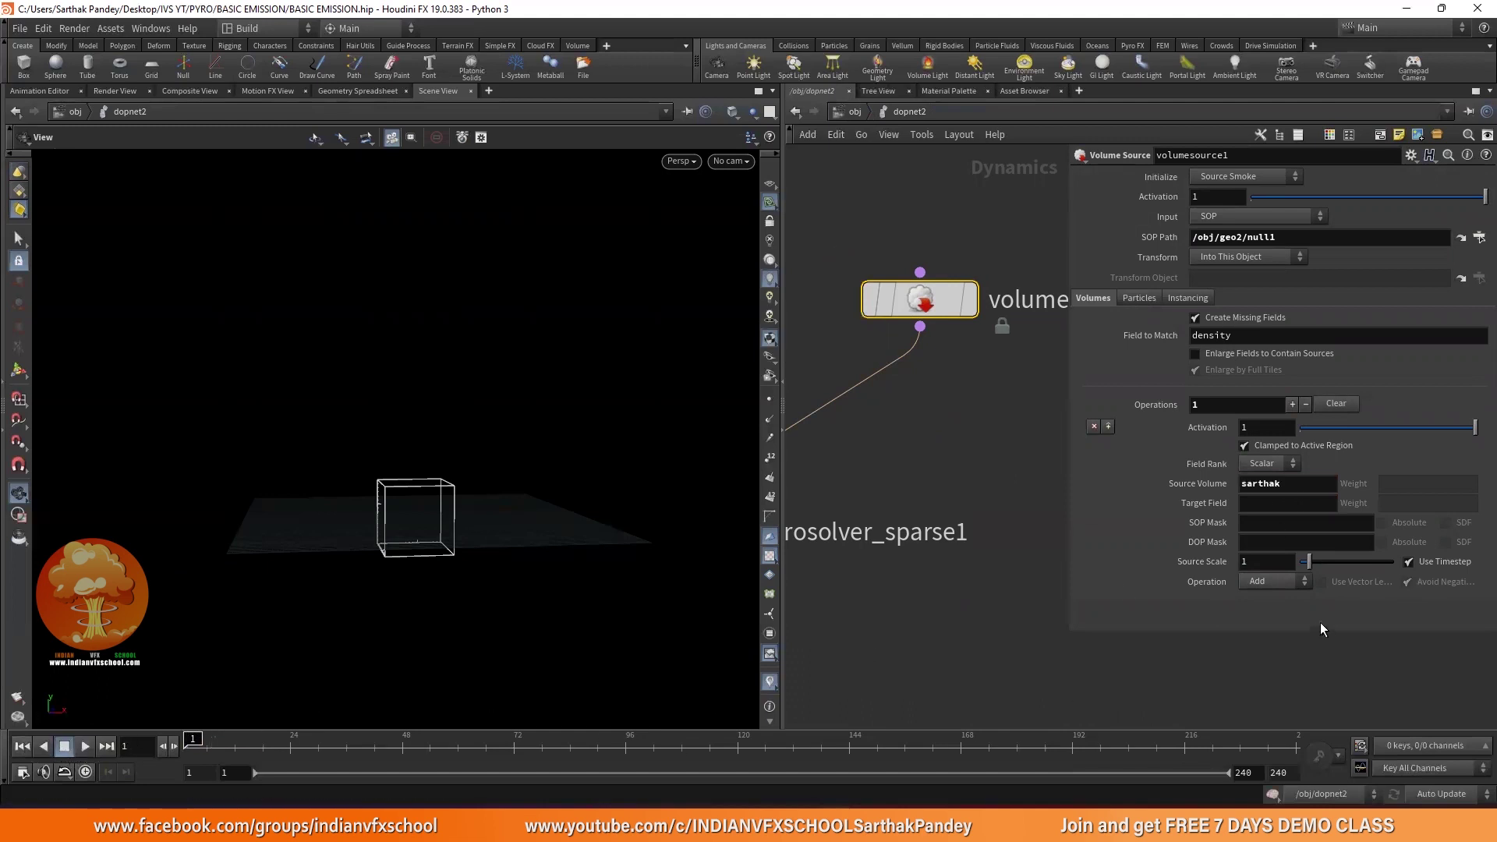
- Set the operation's Target Field to the artist's first name as well and test-play the simulation
{"action": "left_click", "coordinate": [1261, 505]}
{"action": "type", "text": "sarthak"}
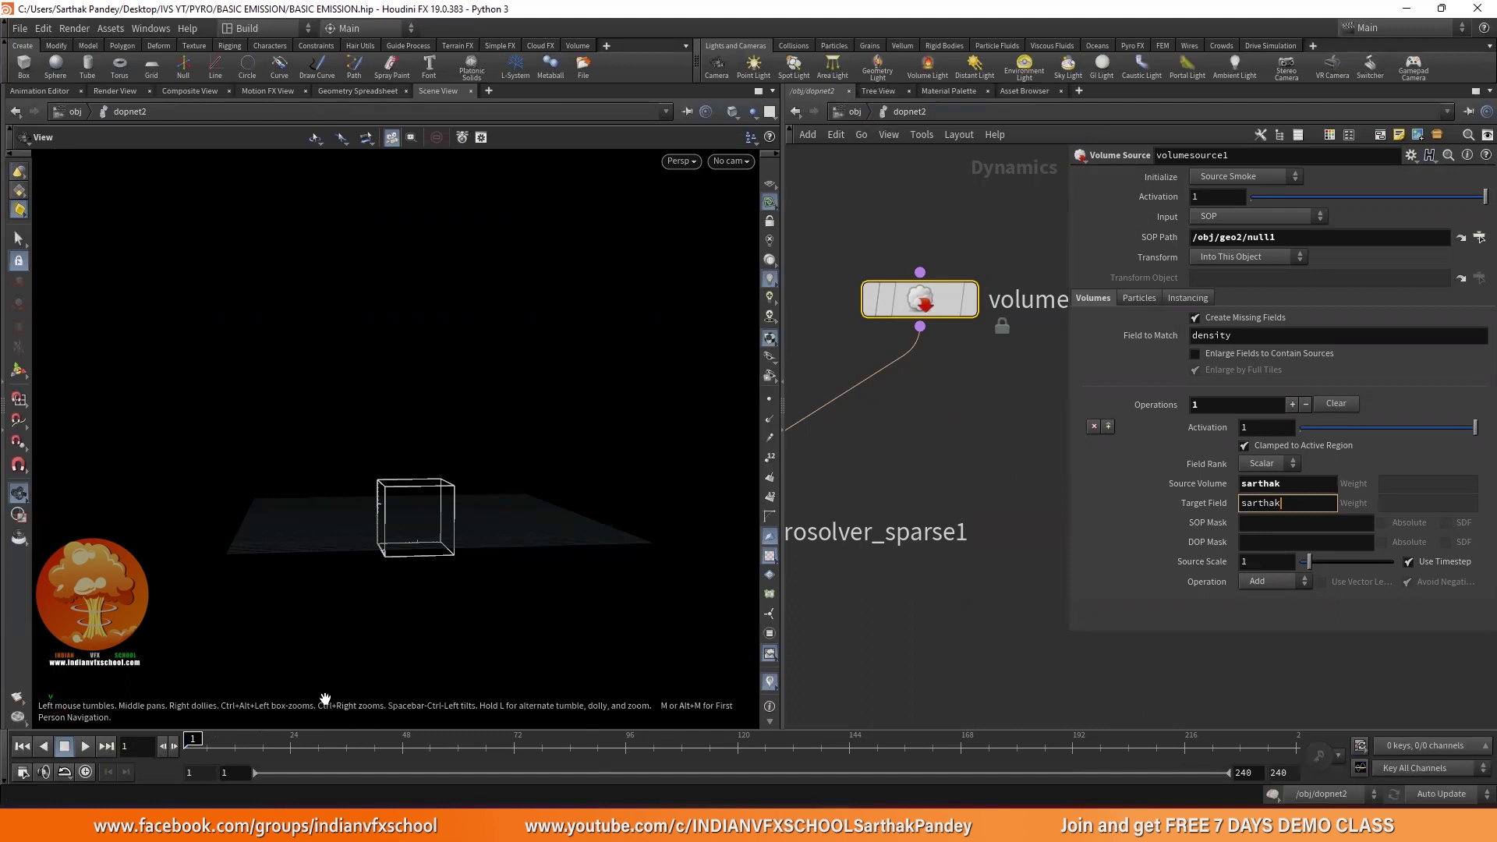
{"action": "left_click", "coordinate": [85, 747]}
{"action": "left_click", "coordinate": [66, 746]}
{"action": "left_click", "coordinate": [22, 747]}
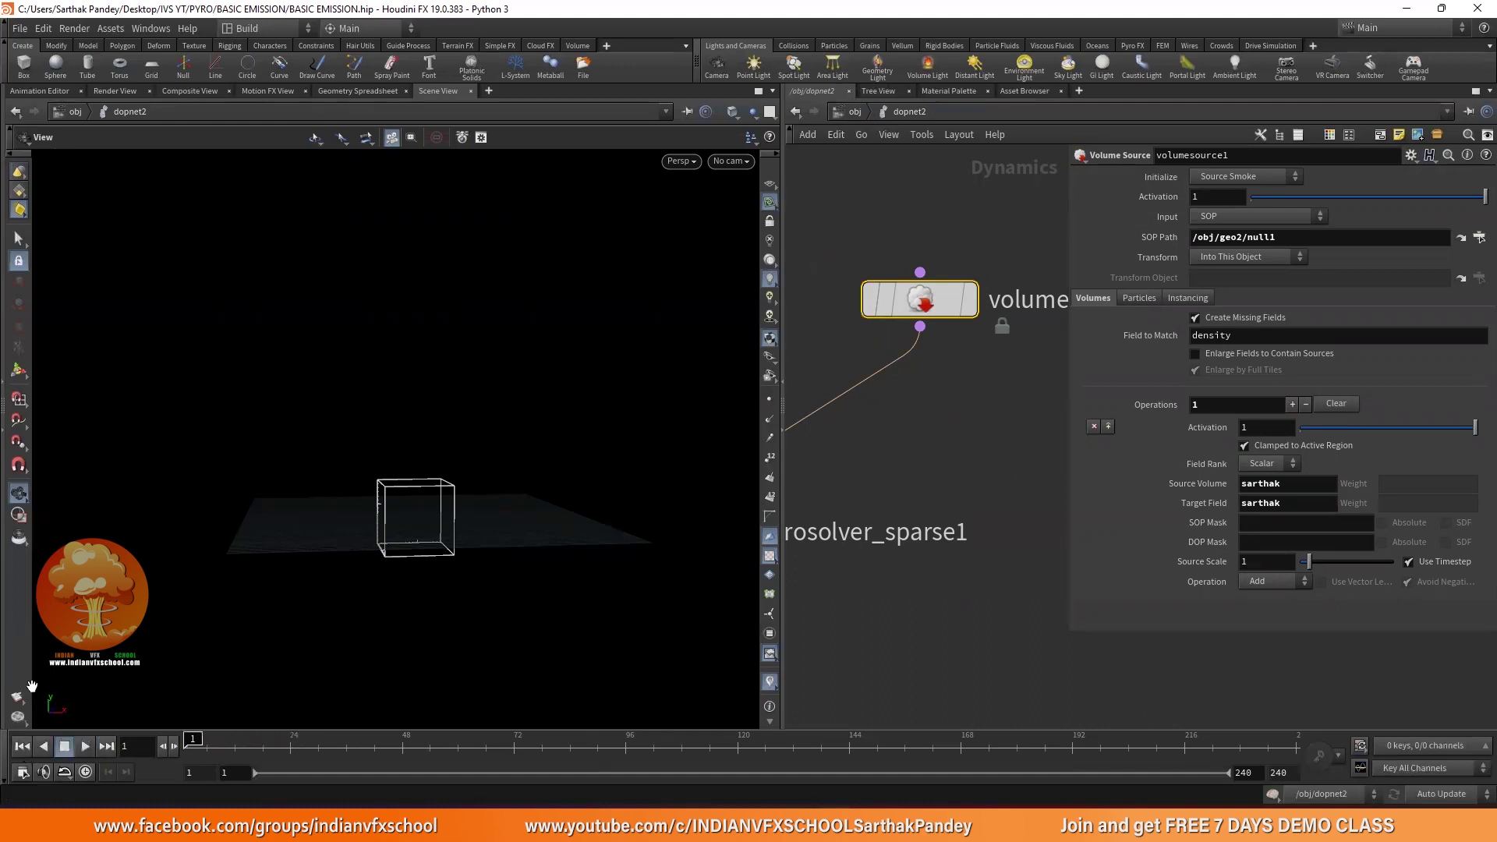
{"action": "left_click_drag", "start_coordinate": [535, 616], "coordinate": [519, 613]}
{"action": "middle_click_drag", "start_coordinate": [530, 611], "coordinate": [560, 550]}
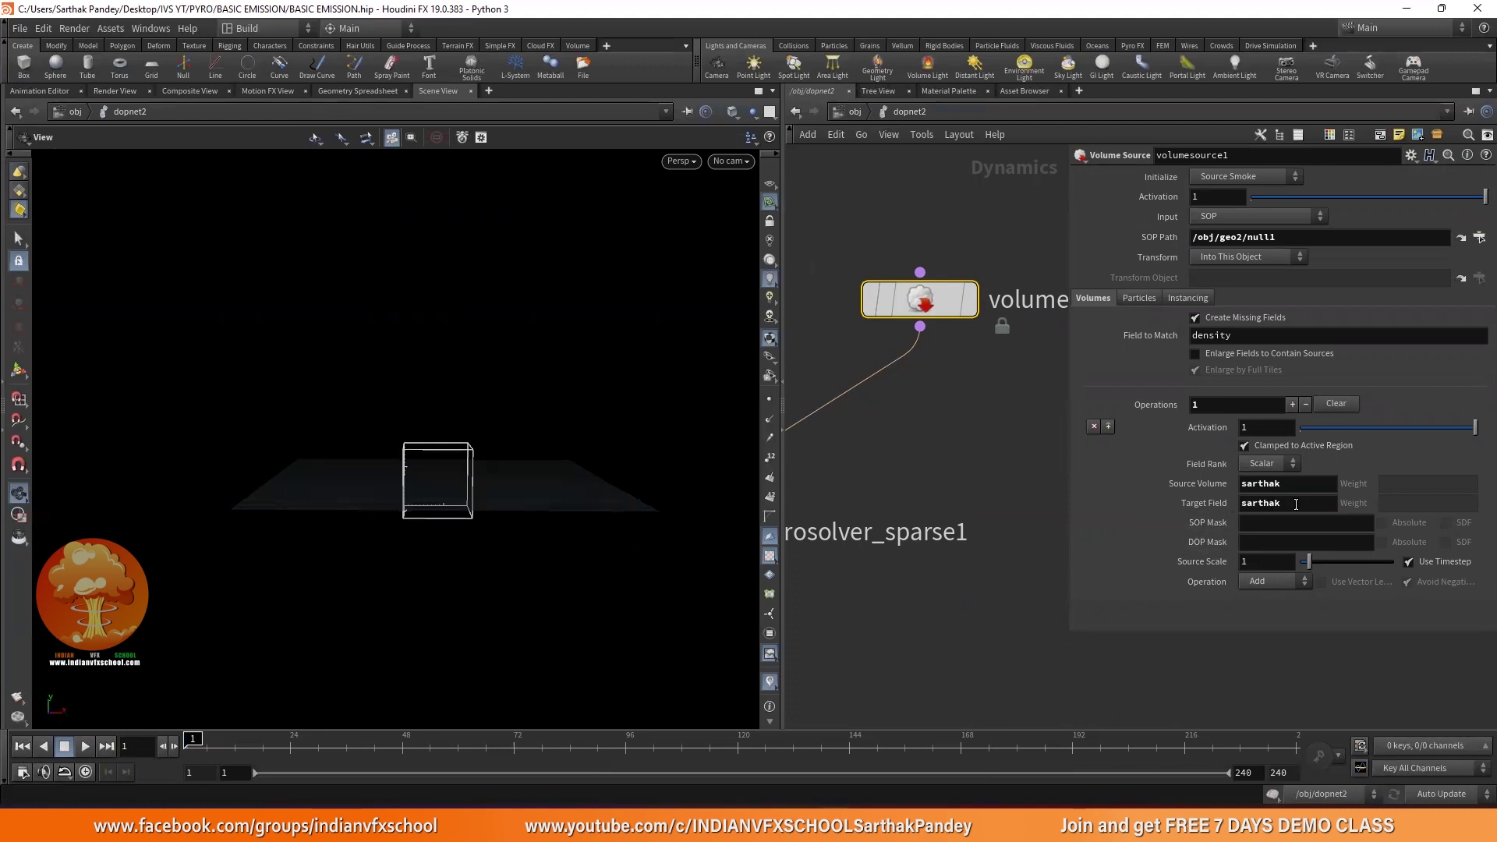
- Set the operation's Target Field to density and play the simulation to frame 18
{"action": "double_click", "coordinate": [1261, 504]}
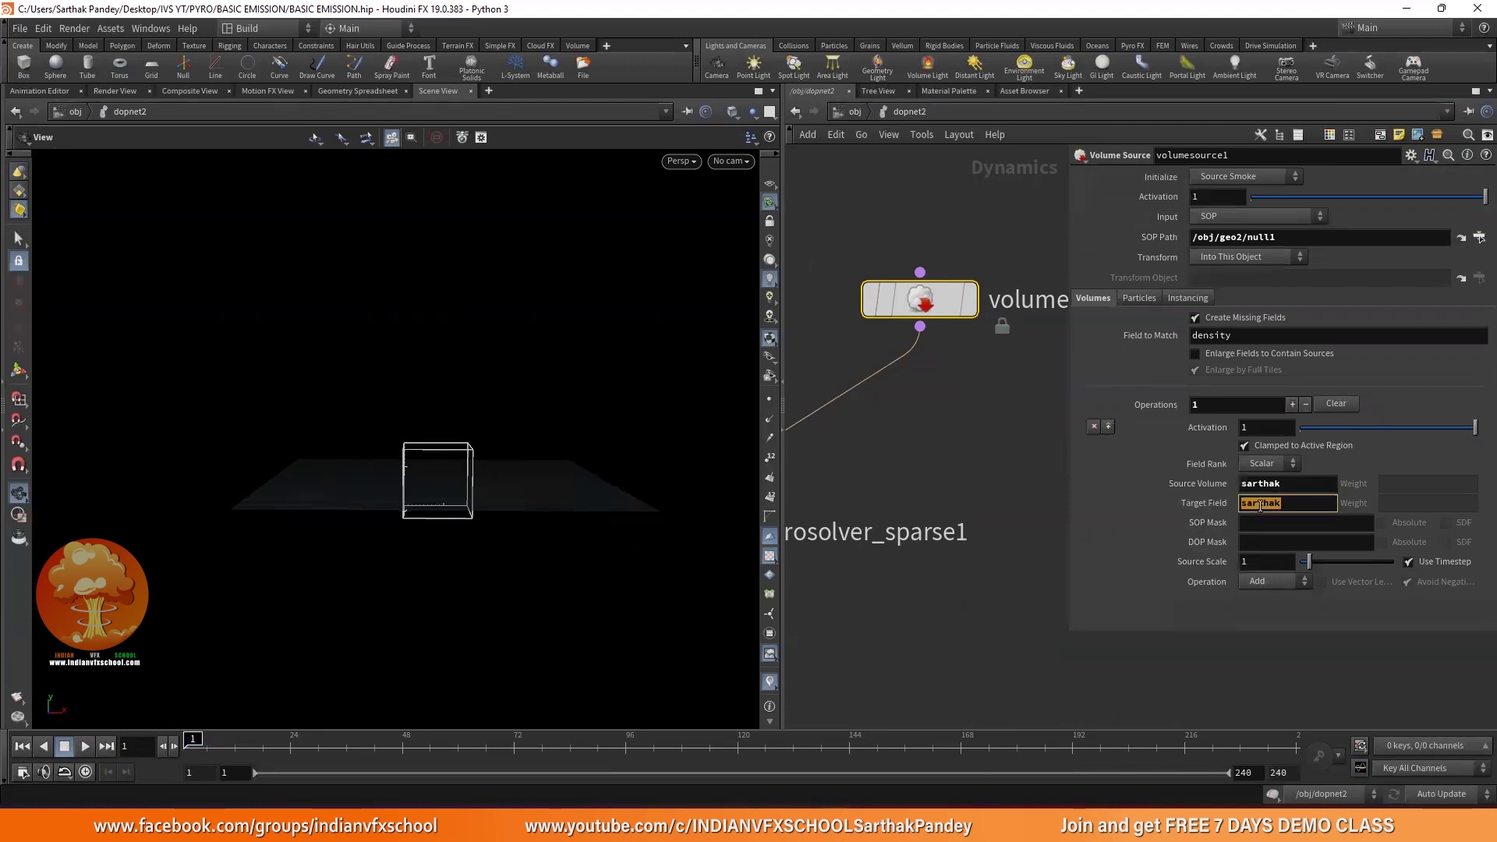
{"action": "type", "text": "density"}
{"action": "key", "text": "Return"}
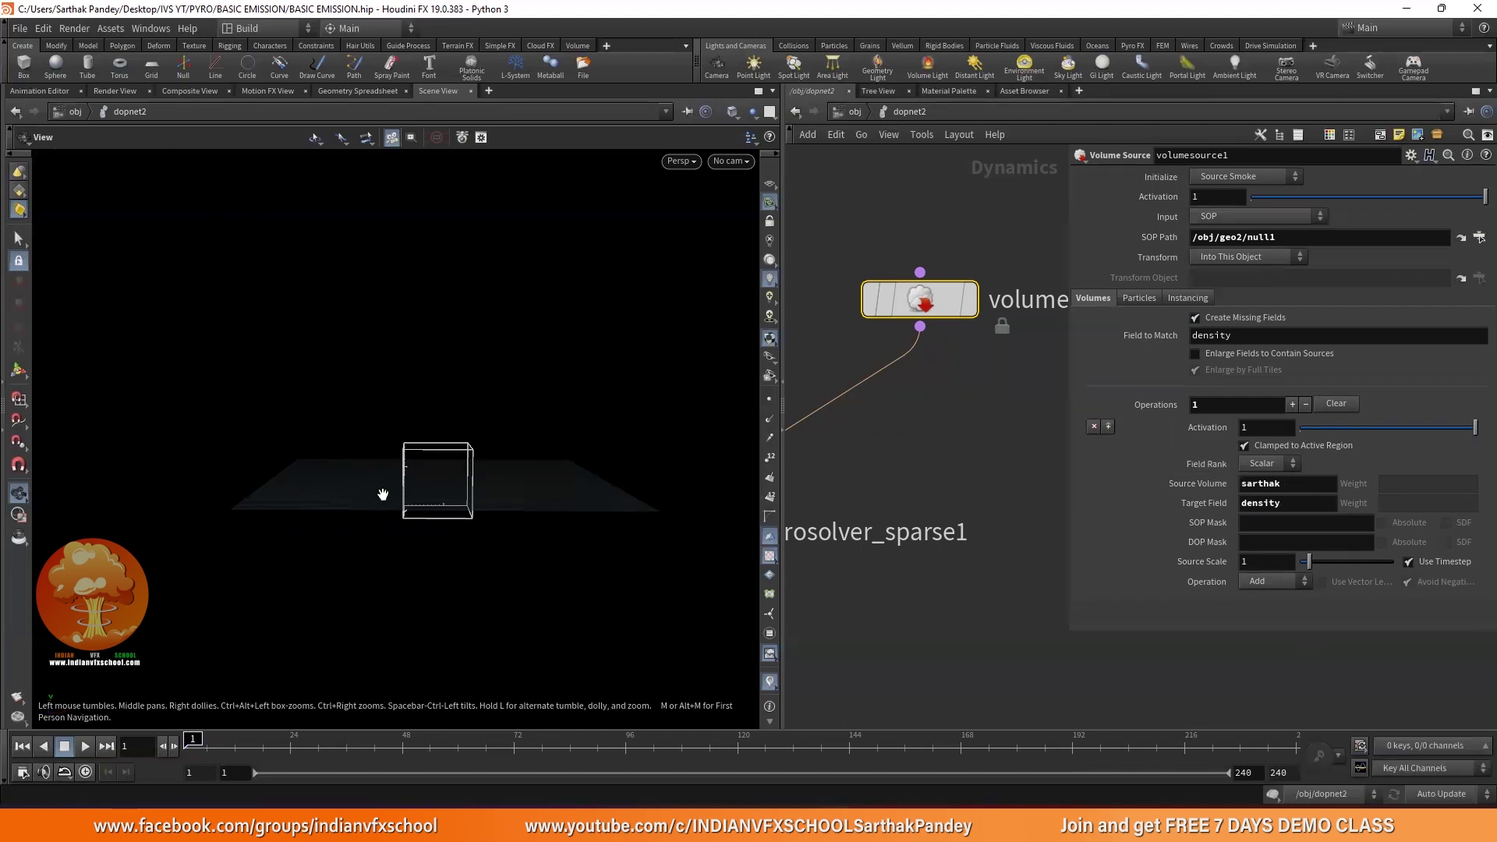
{"action": "left_click_drag", "start_coordinate": [1243, 490], "coordinate": [1245, 498]}
{"action": "left_click", "coordinate": [1304, 503]}
{"action": "left_click", "coordinate": [85, 747]}
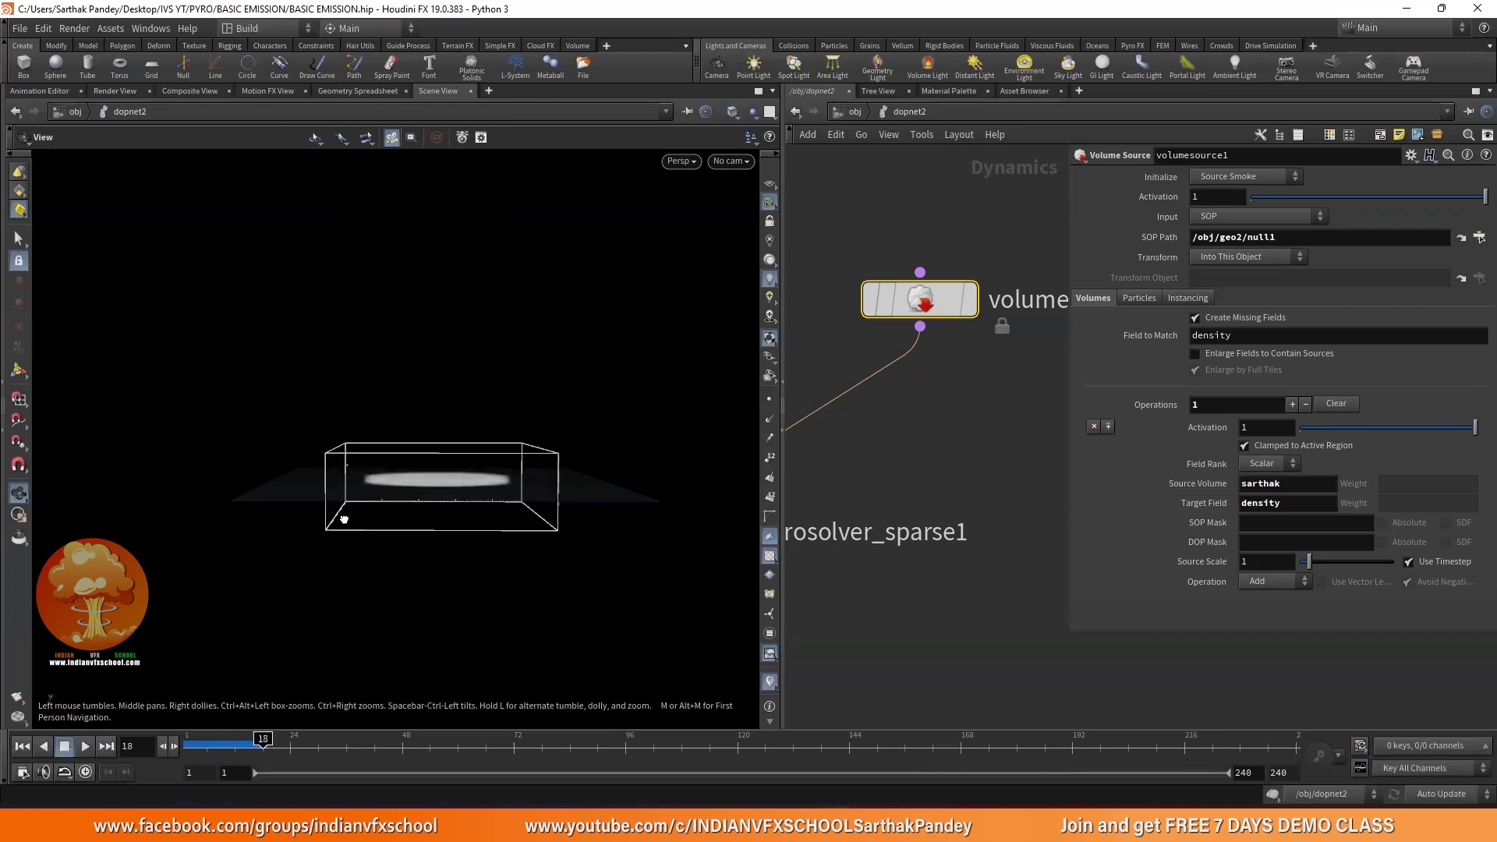
- Insert another operation above the first with the same custom-named Source Volume and temperature as its Target Field
{"action": "left_click", "coordinate": [1107, 429]}
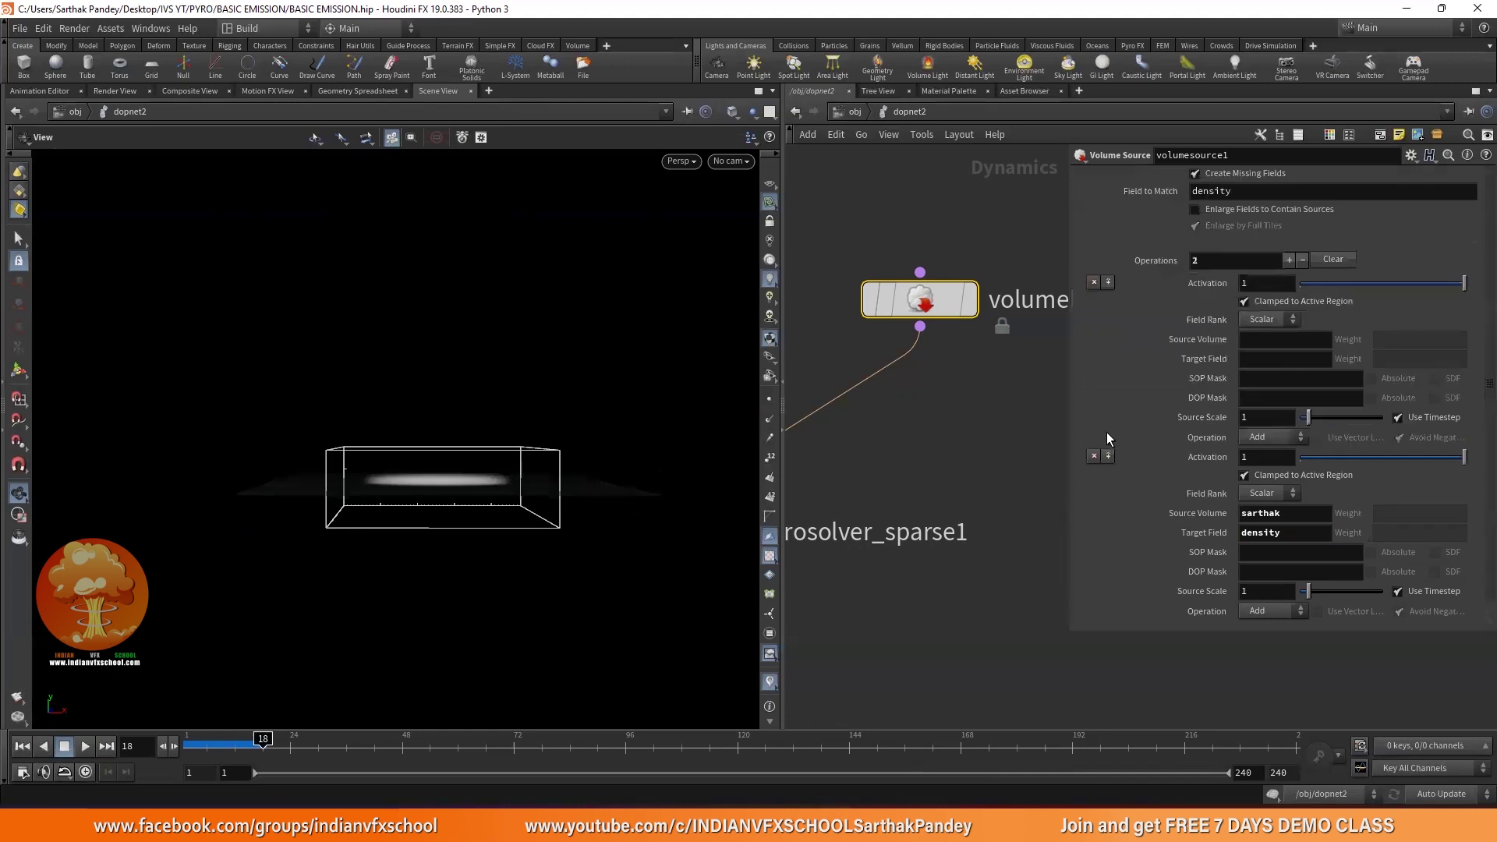
{"action": "double_click", "coordinate": [1277, 513]}
{"action": "key", "text": "ctrl+c"}
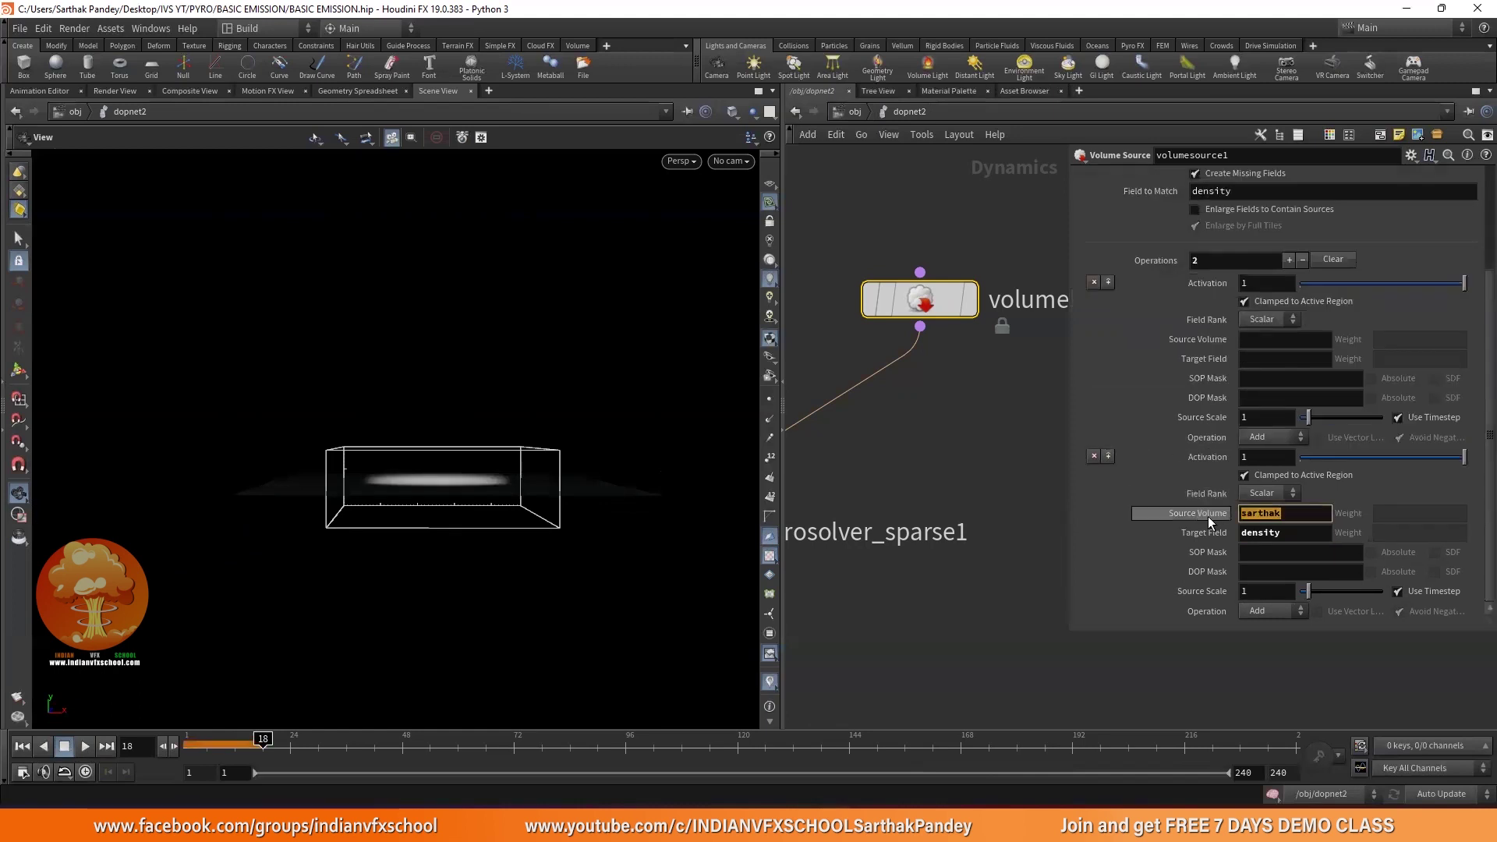
{"action": "left_click", "coordinate": [1310, 339]}
{"action": "key", "text": "ctrl+v"}
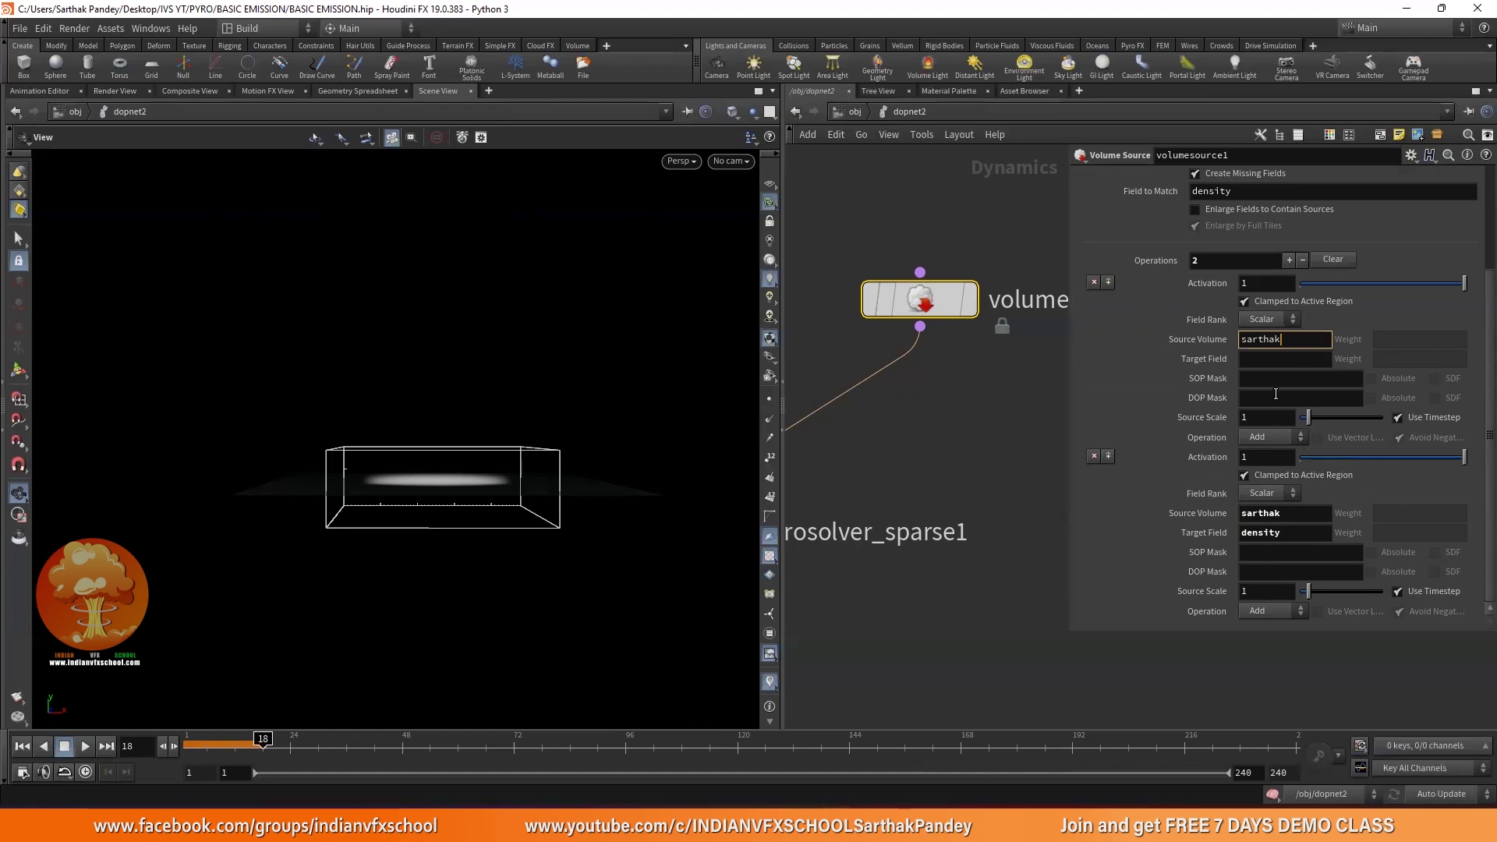
{"action": "left_click", "coordinate": [1274, 360]}
{"action": "type", "text": "temperature"}
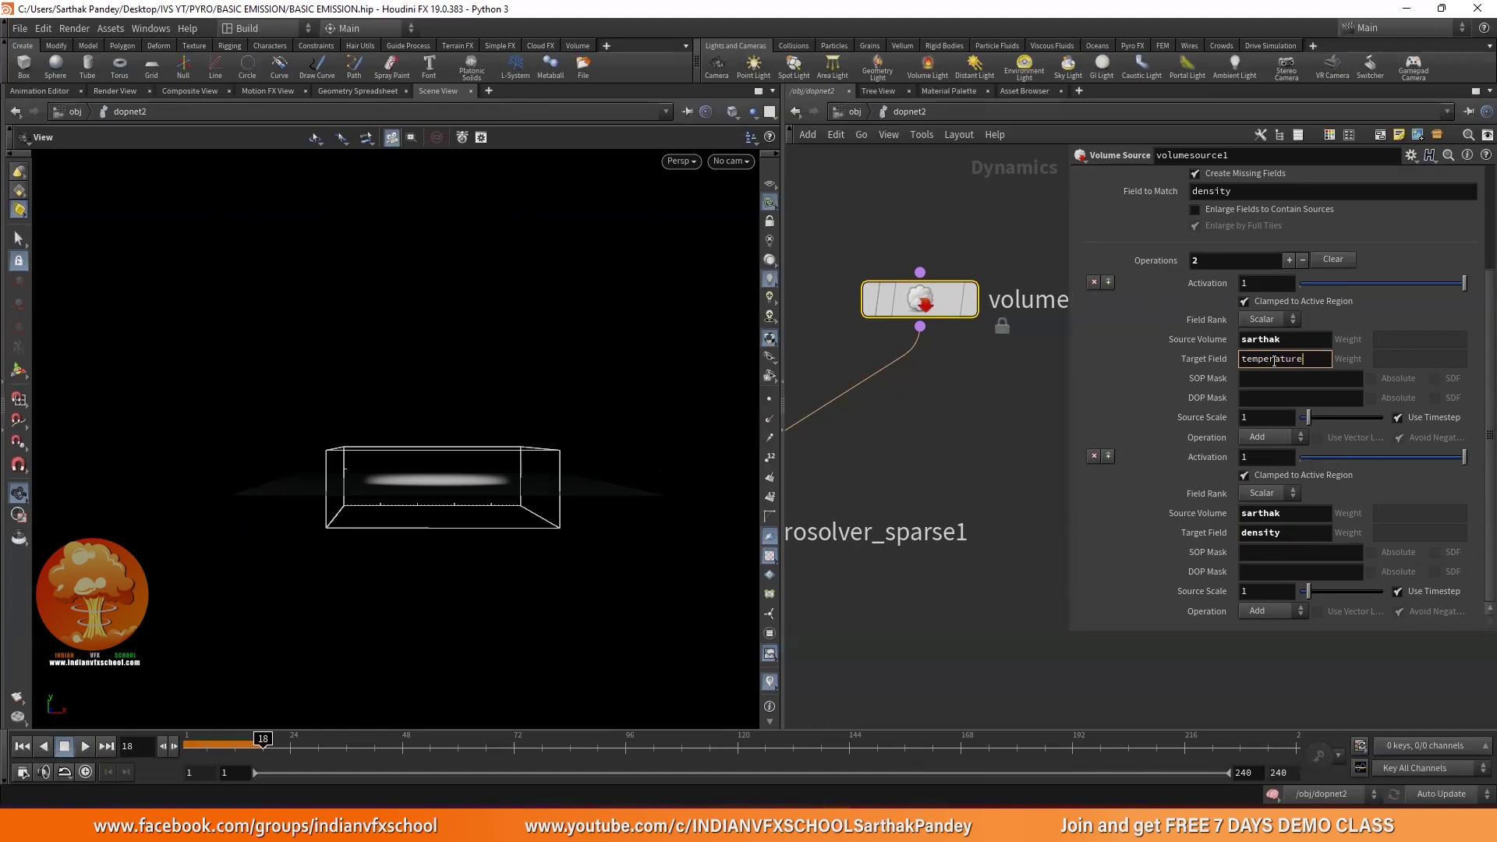
{"action": "key", "text": "Return"}
- Replay the simulation from the first frame to frame 37 and examine the rising smoke
{"action": "left_click", "coordinate": [22, 747]}
{"action": "left_click", "coordinate": [75, 746]}
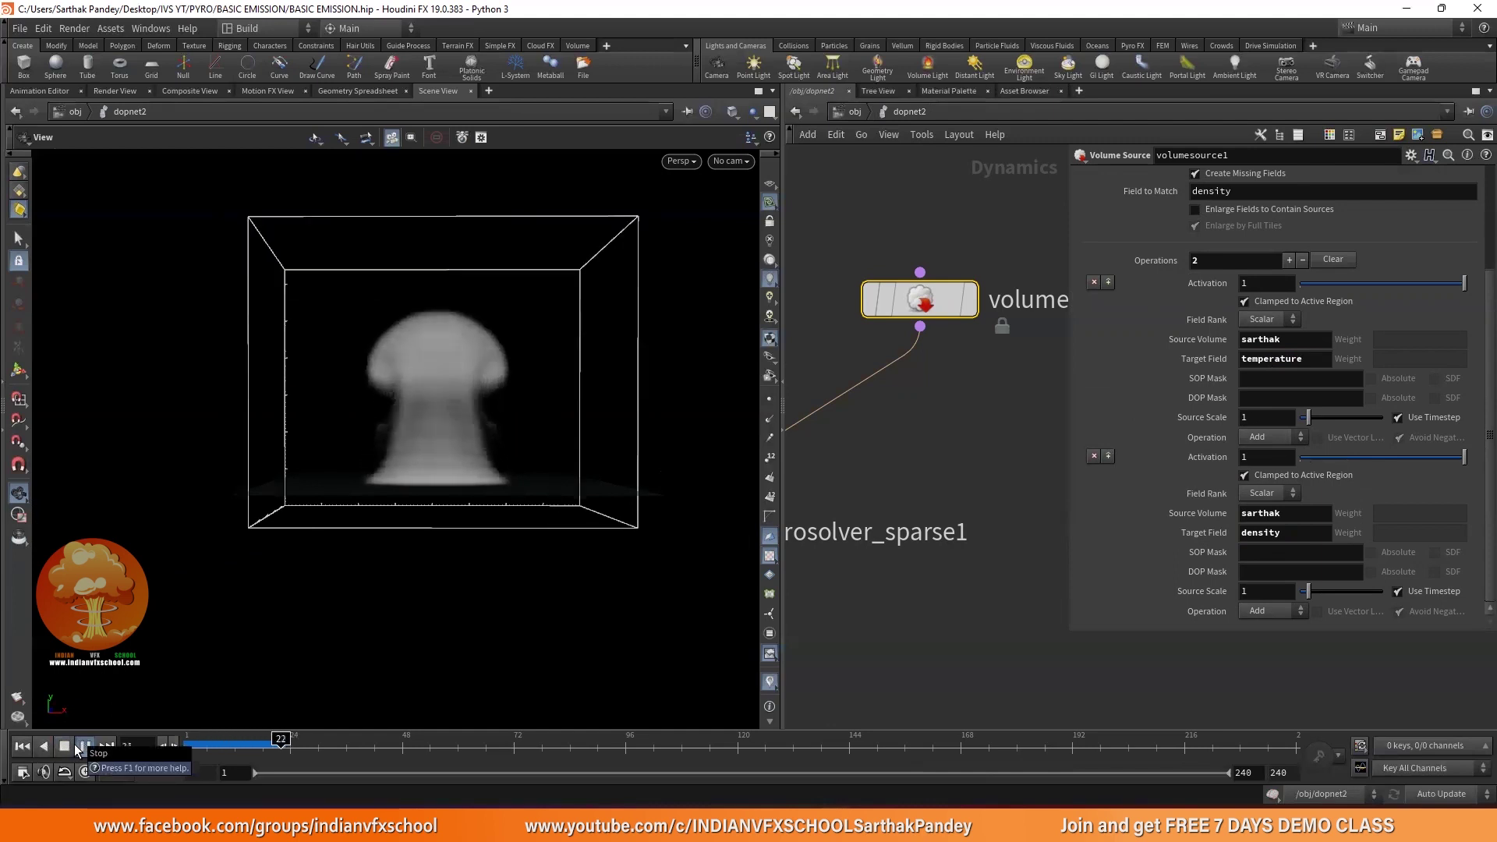
{"action": "left_click", "coordinate": [73, 745]}
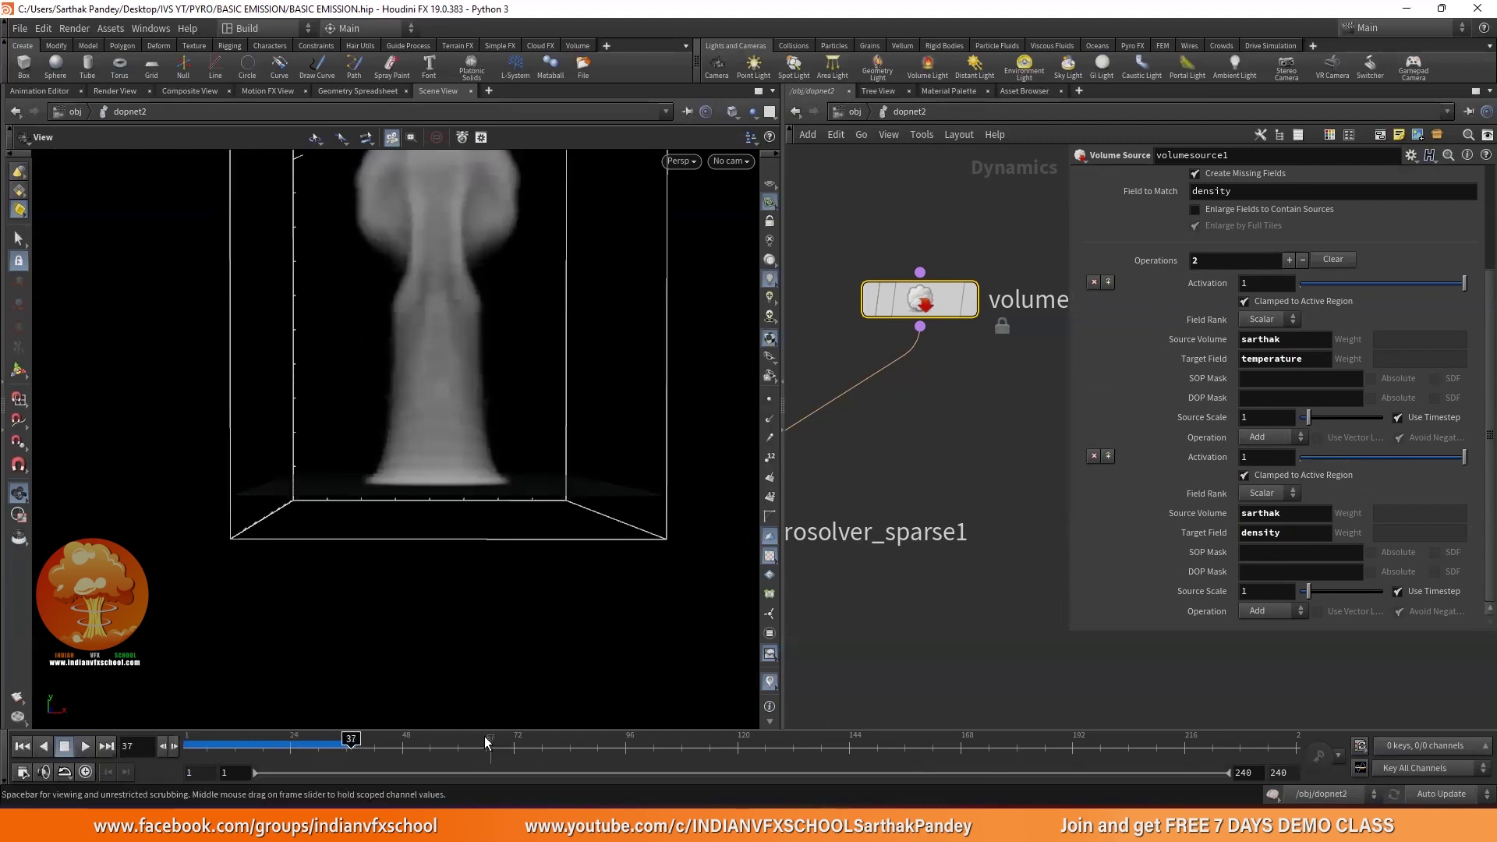
{"action": "middle_click_drag", "start_coordinate": [513, 515], "coordinate": [501, 574]}
- Match each Source Volume to its Target Field: density for the second operation, temperature for the first
{"action": "double_click", "coordinate": [1257, 533]}
{"action": "key", "text": "ctrl+c"}
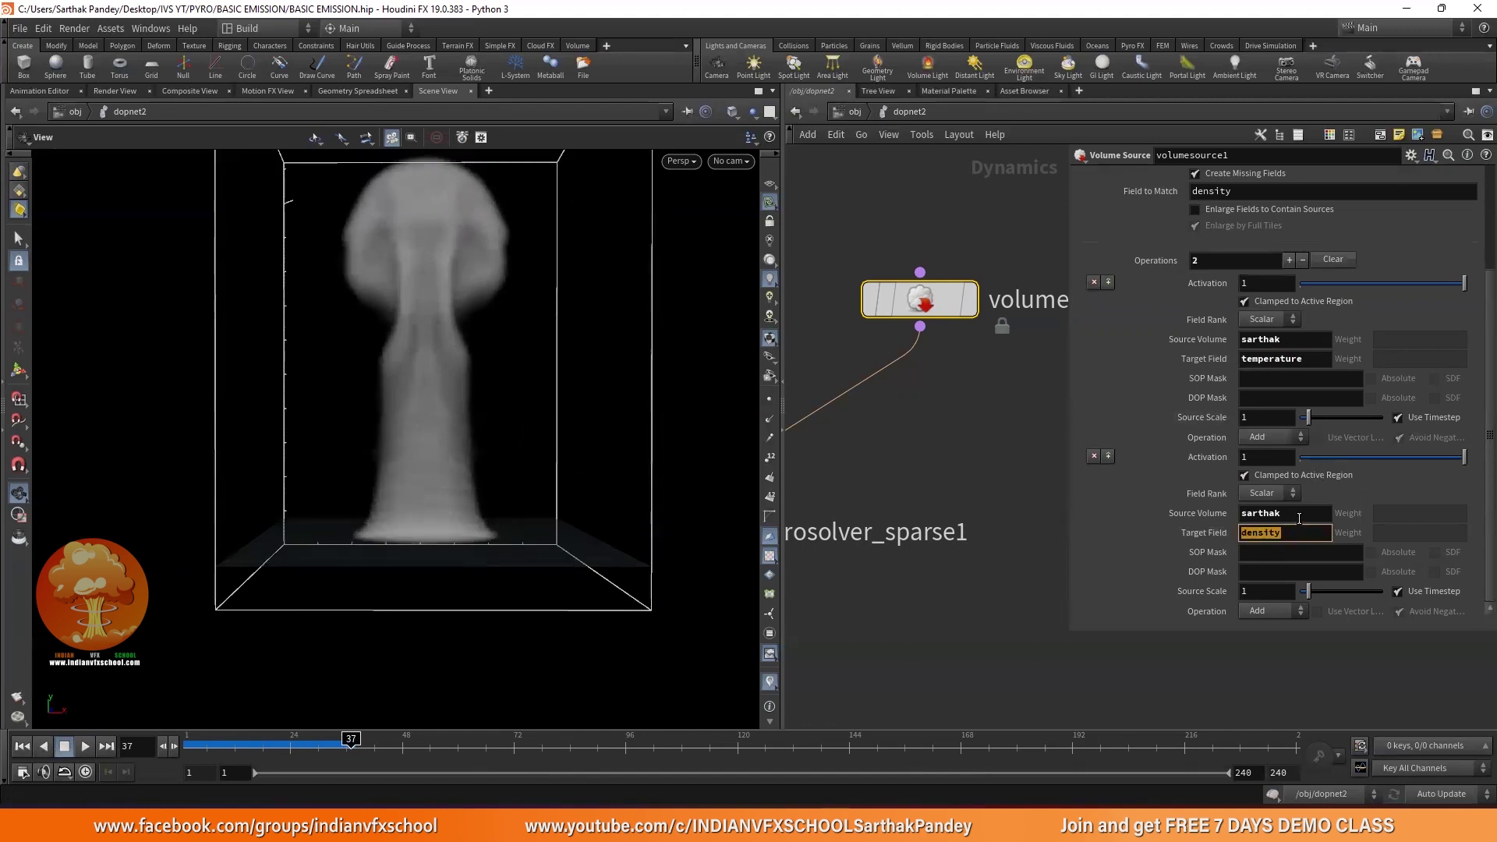
{"action": "double_click", "coordinate": [1261, 514]}
{"action": "key", "text": "ctrl+v"}
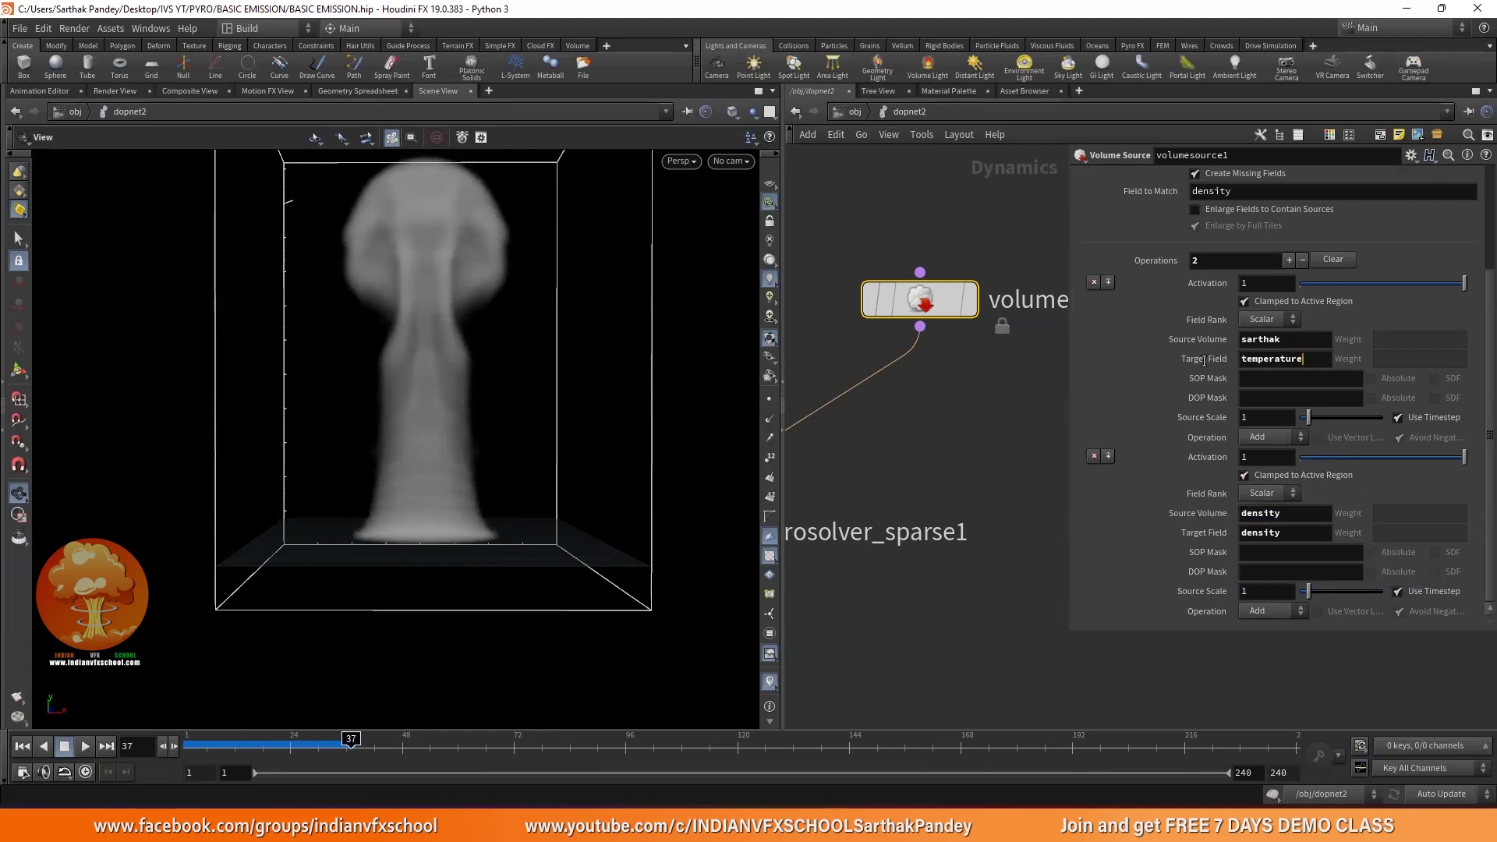
{"action": "double_click", "coordinate": [1281, 359]}
{"action": "key", "text": "ctrl+c"}
{"action": "double_click", "coordinate": [1287, 340]}
{"action": "key", "text": "ctrl+v"}
- Set the temperature operation's Source Volume to density and replay the simulation from the first frame
{"action": "double_click", "coordinate": [1258, 518]}
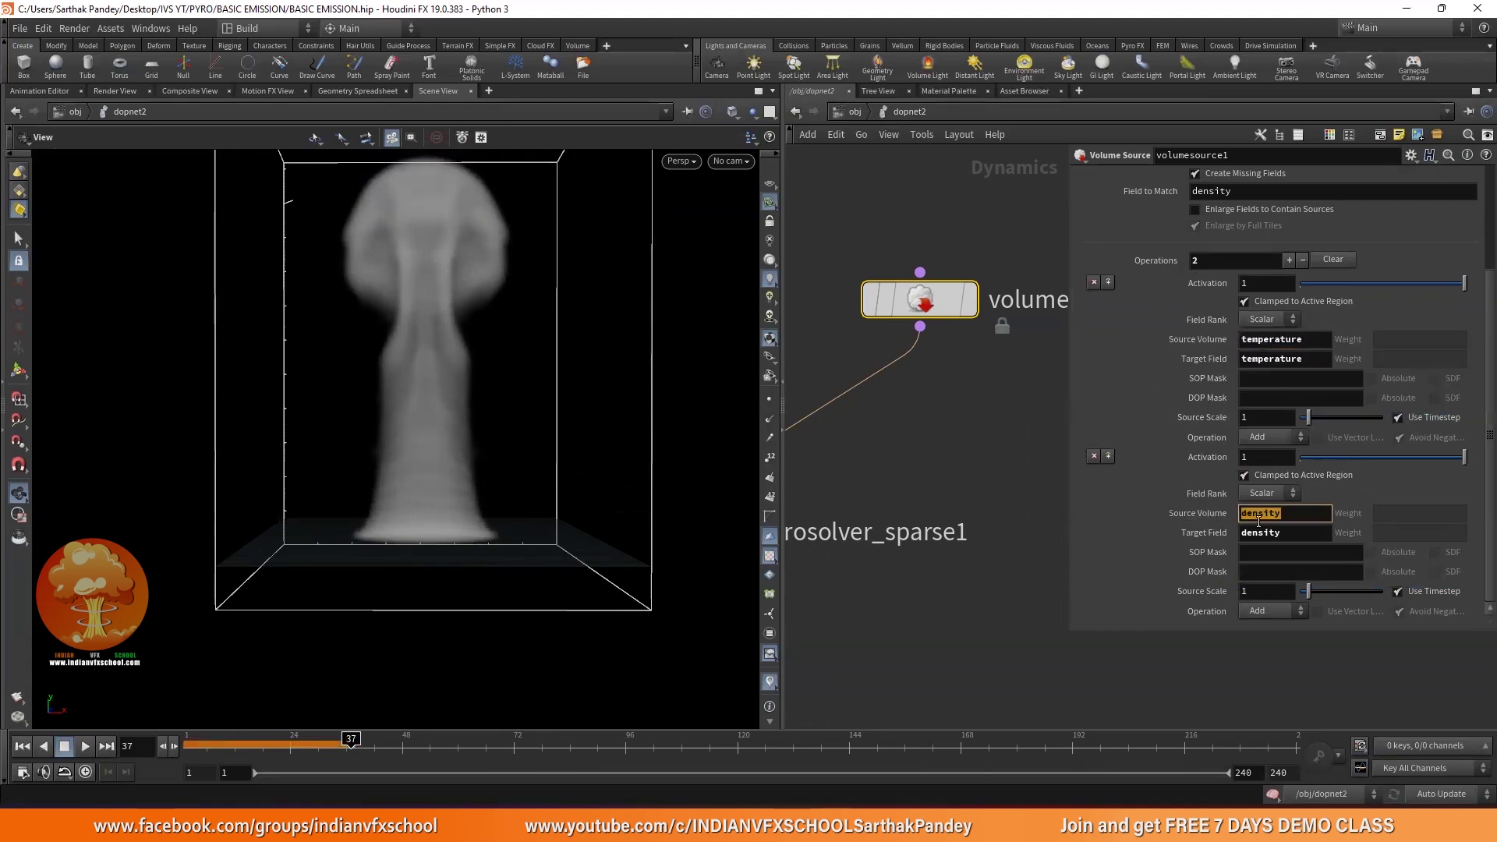
{"action": "key", "text": "ctrl+c"}
{"action": "double_click", "coordinate": [1298, 341]}
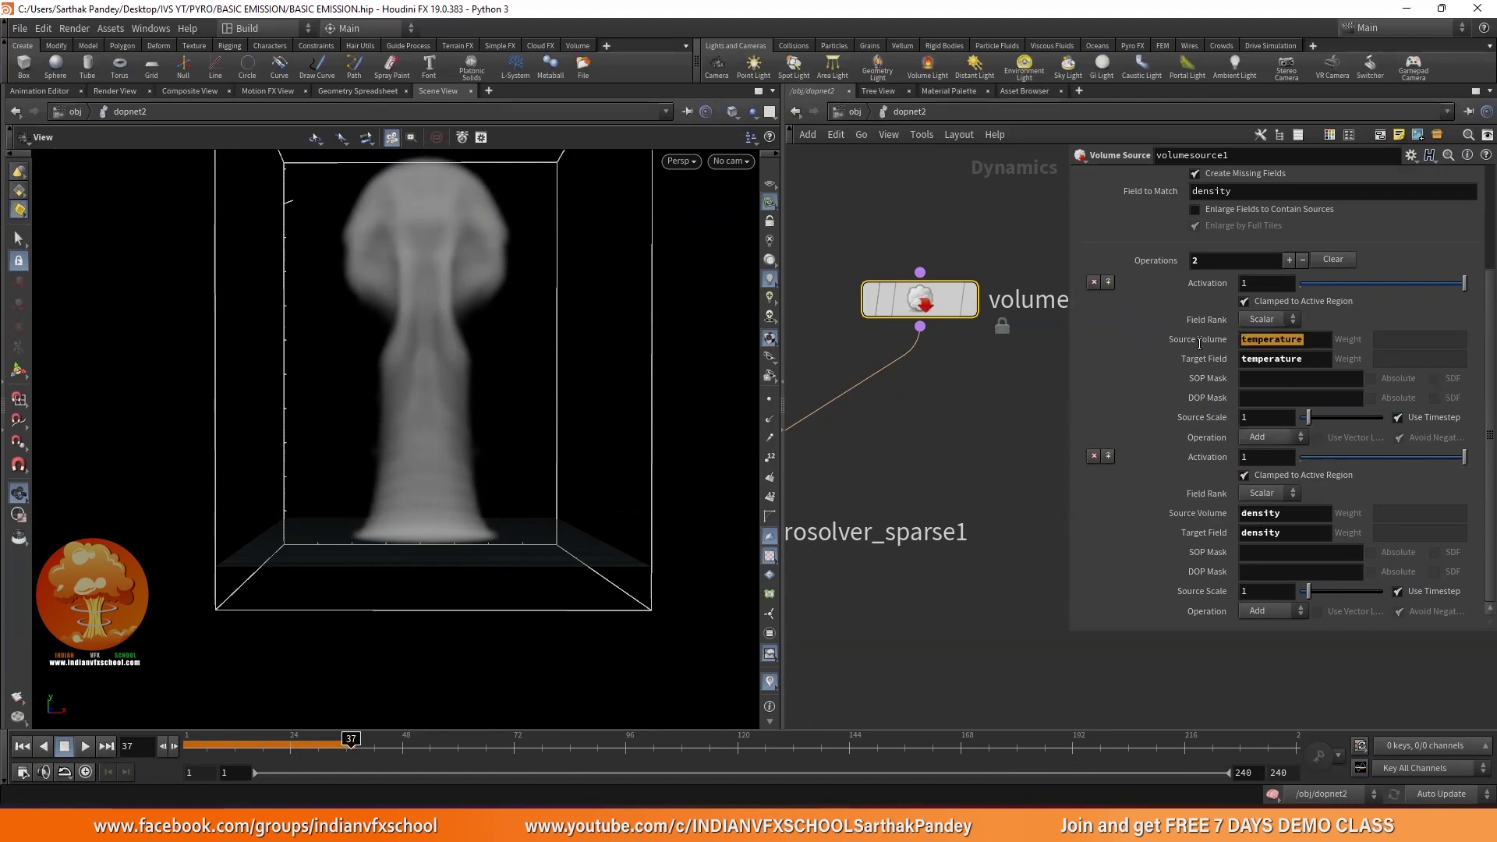
{"action": "key", "text": "ctrl+v"}
{"action": "left_click", "coordinate": [22, 747]}
{"action": "left_click", "coordinate": [85, 747]}
{"action": "left_click", "coordinate": [64, 747]}
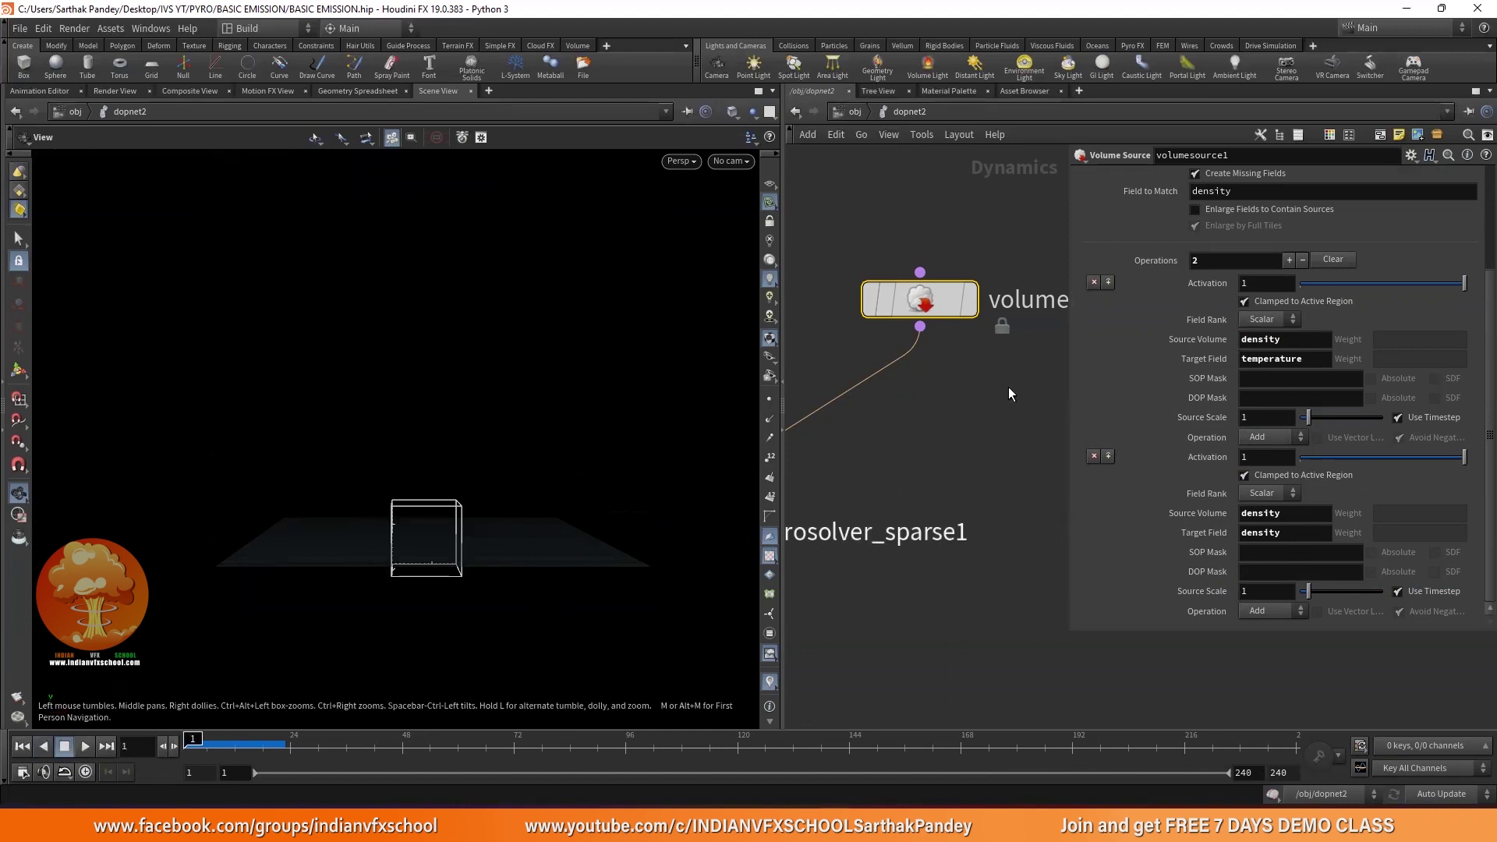
- Rename the Fog VDB of vdbfrompolygons1 in geo2 to density
{"action": "left_click", "coordinate": [856, 111]}
{"action": "double_click", "coordinate": [873, 260]}
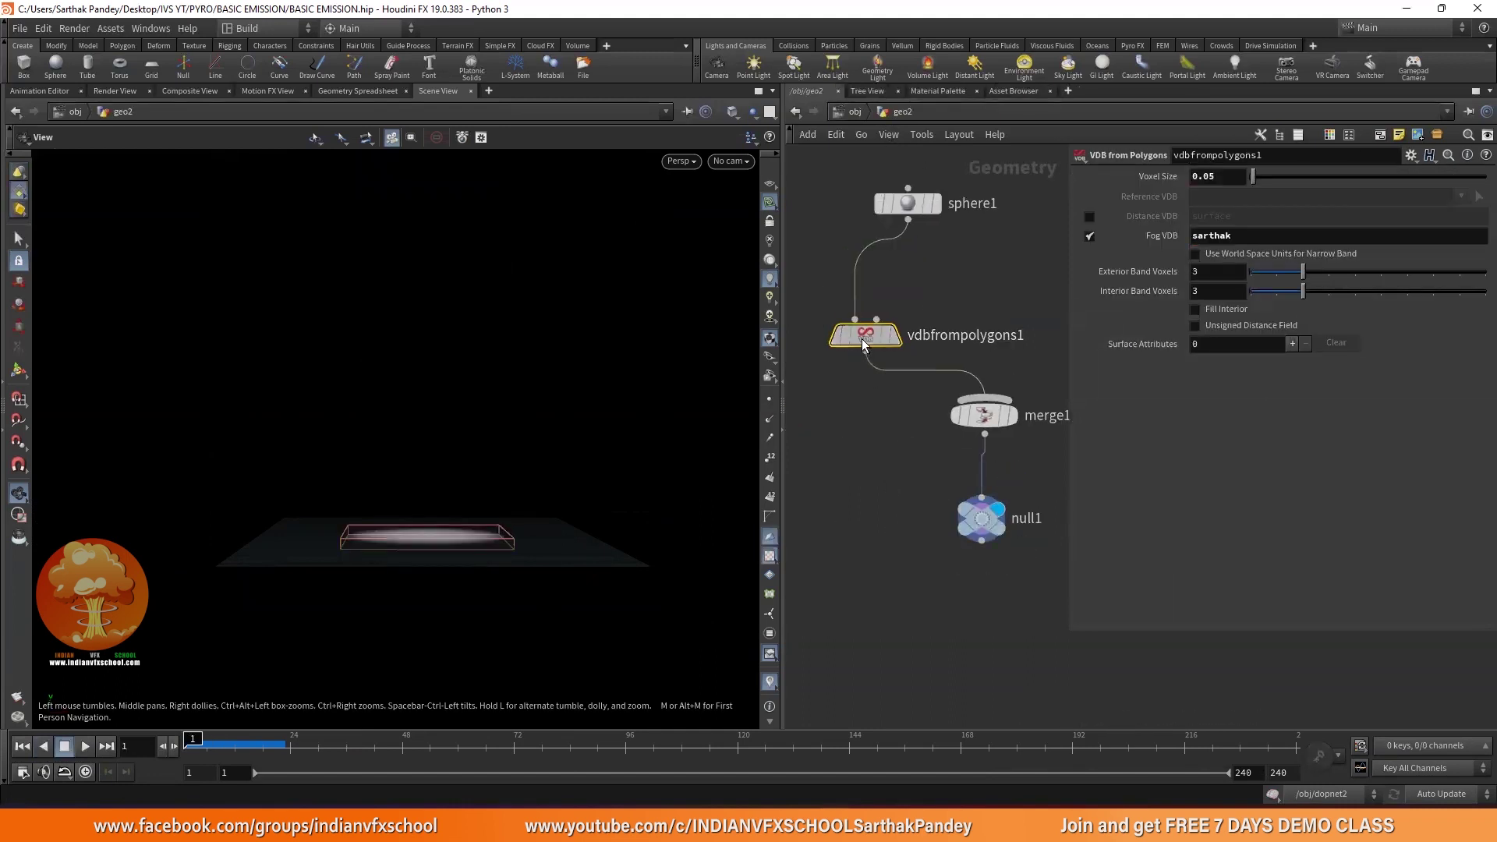
{"action": "double_click", "coordinate": [1213, 236]}
{"action": "type", "text": "density"}
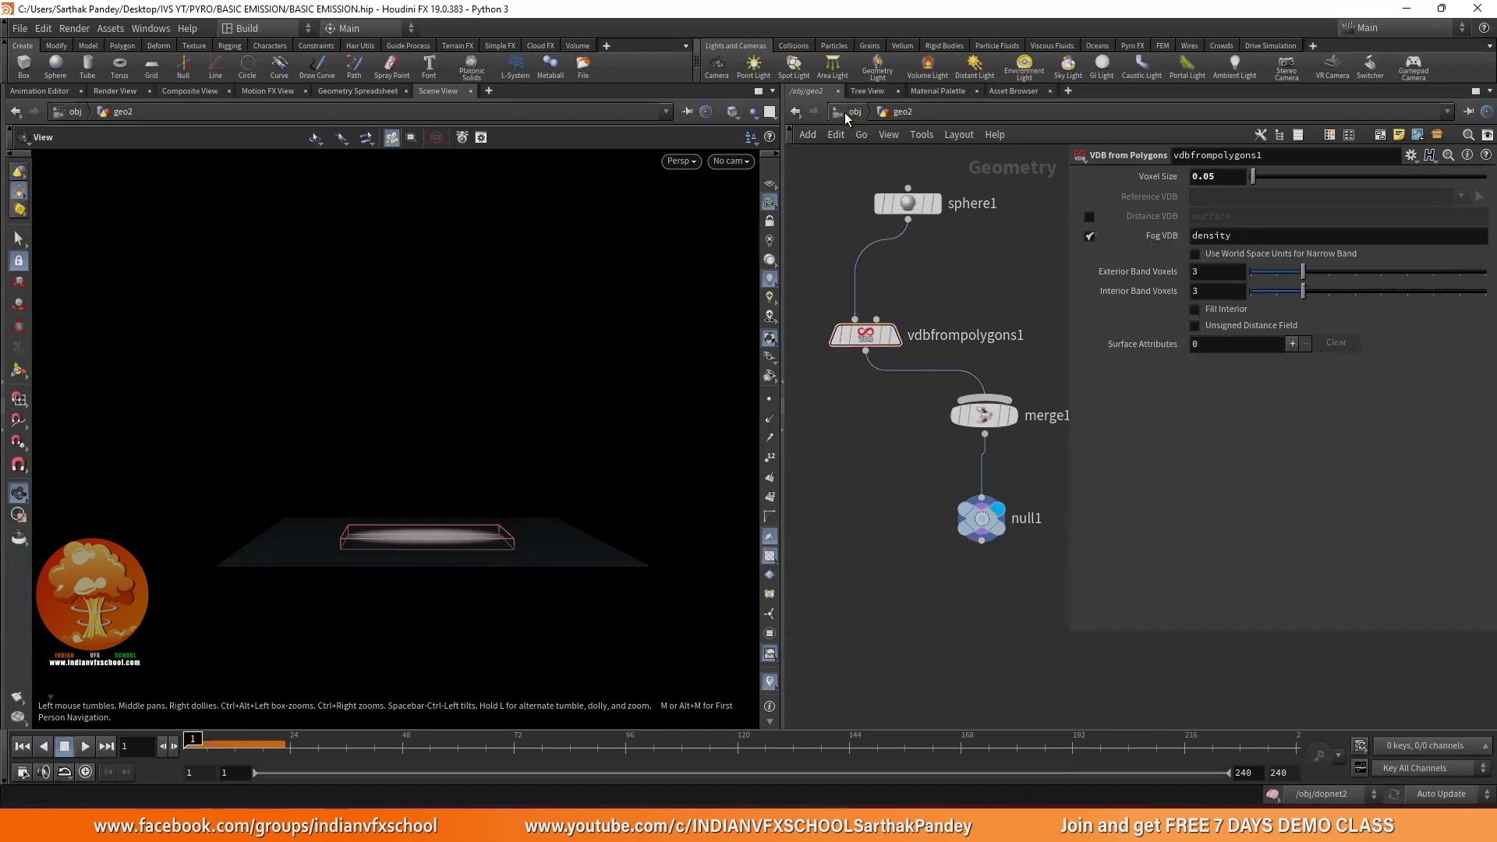
- Return to dopnet2, play the simulation to frame 39, and examine the full smoke column
{"action": "left_click", "coordinate": [854, 112]}
{"action": "double_click", "coordinate": [877, 370]}
{"action": "left_click", "coordinate": [85, 746]}
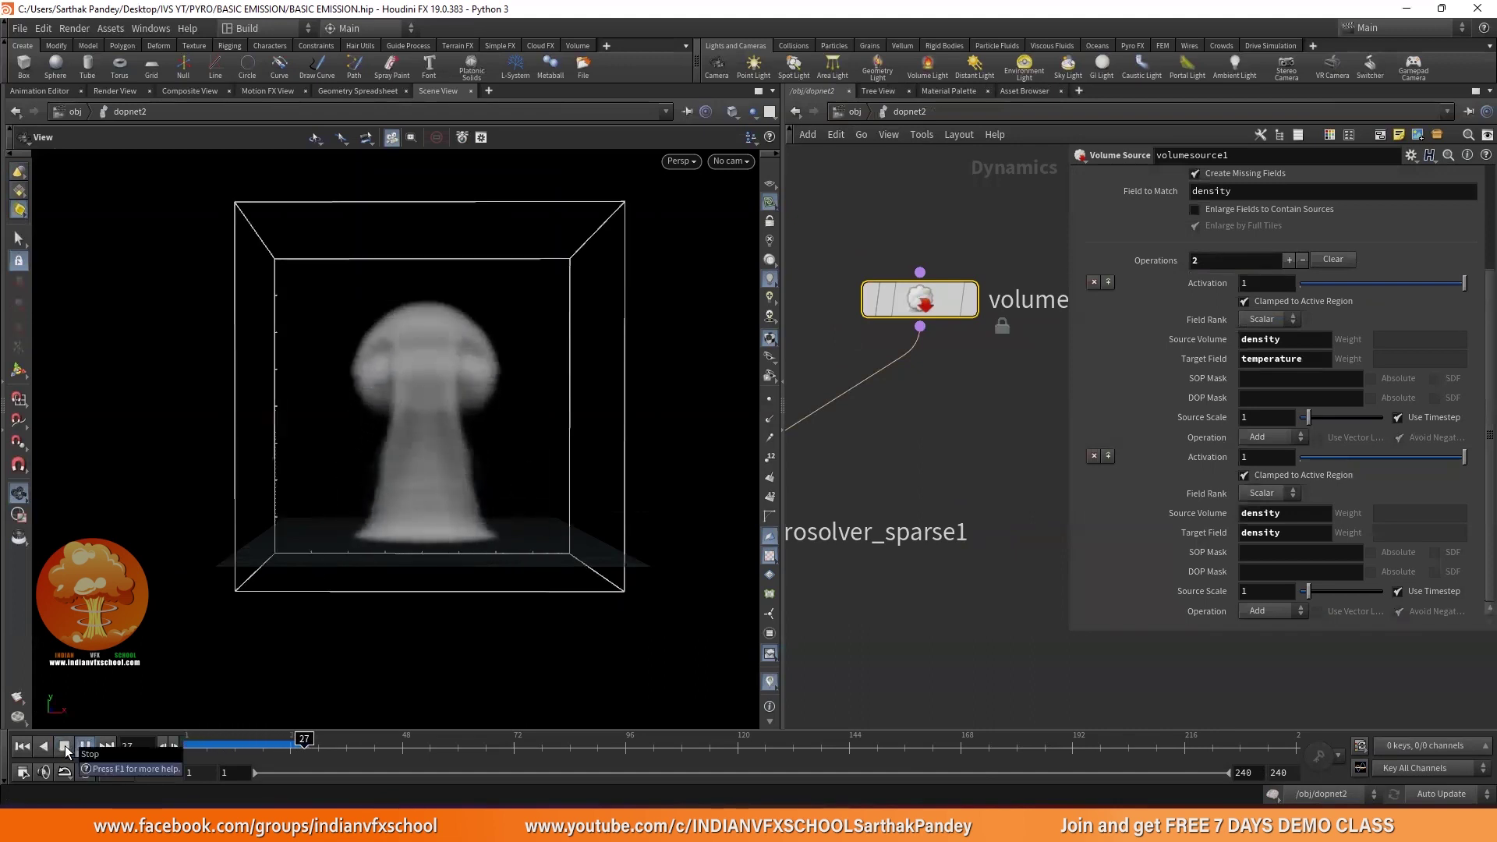
{"action": "left_click", "coordinate": [64, 746]}
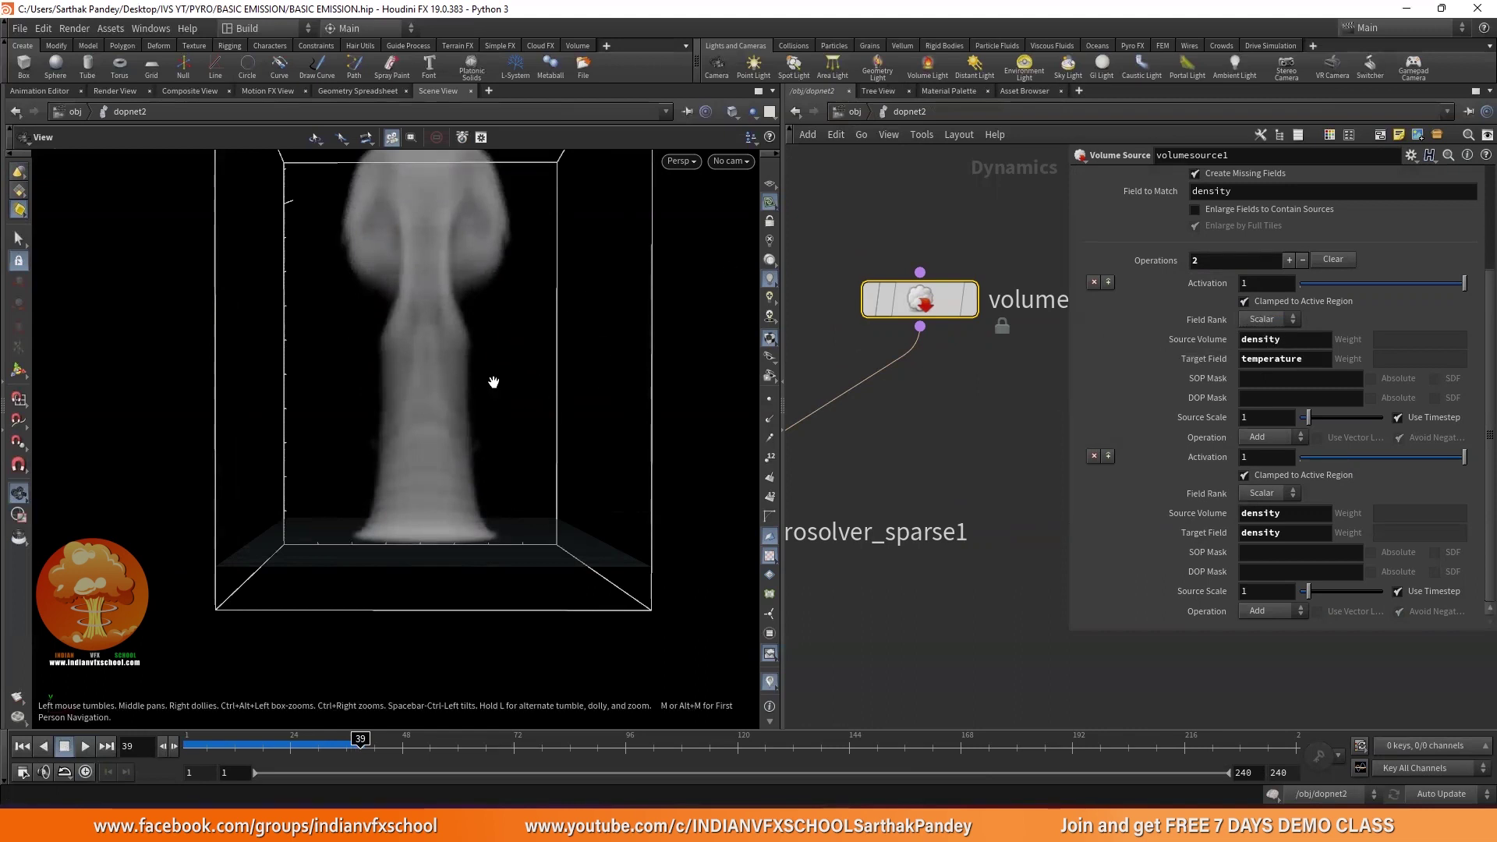
{"action": "right_click_drag", "start_coordinate": [538, 374], "coordinate": [521, 458]}
{"action": "middle_click_drag", "start_coordinate": [532, 411], "coordinate": [500, 432]}
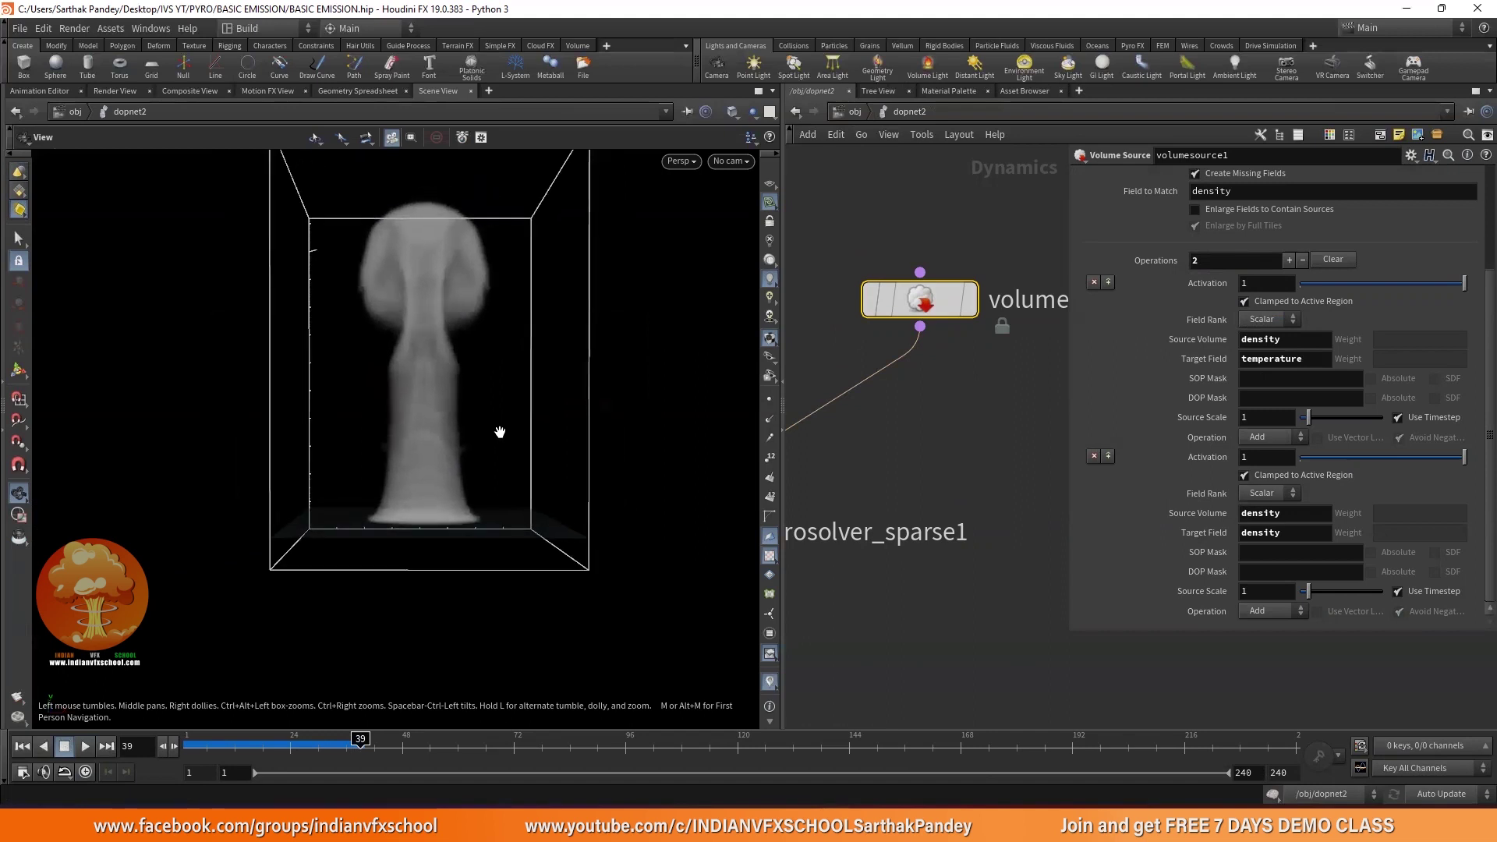